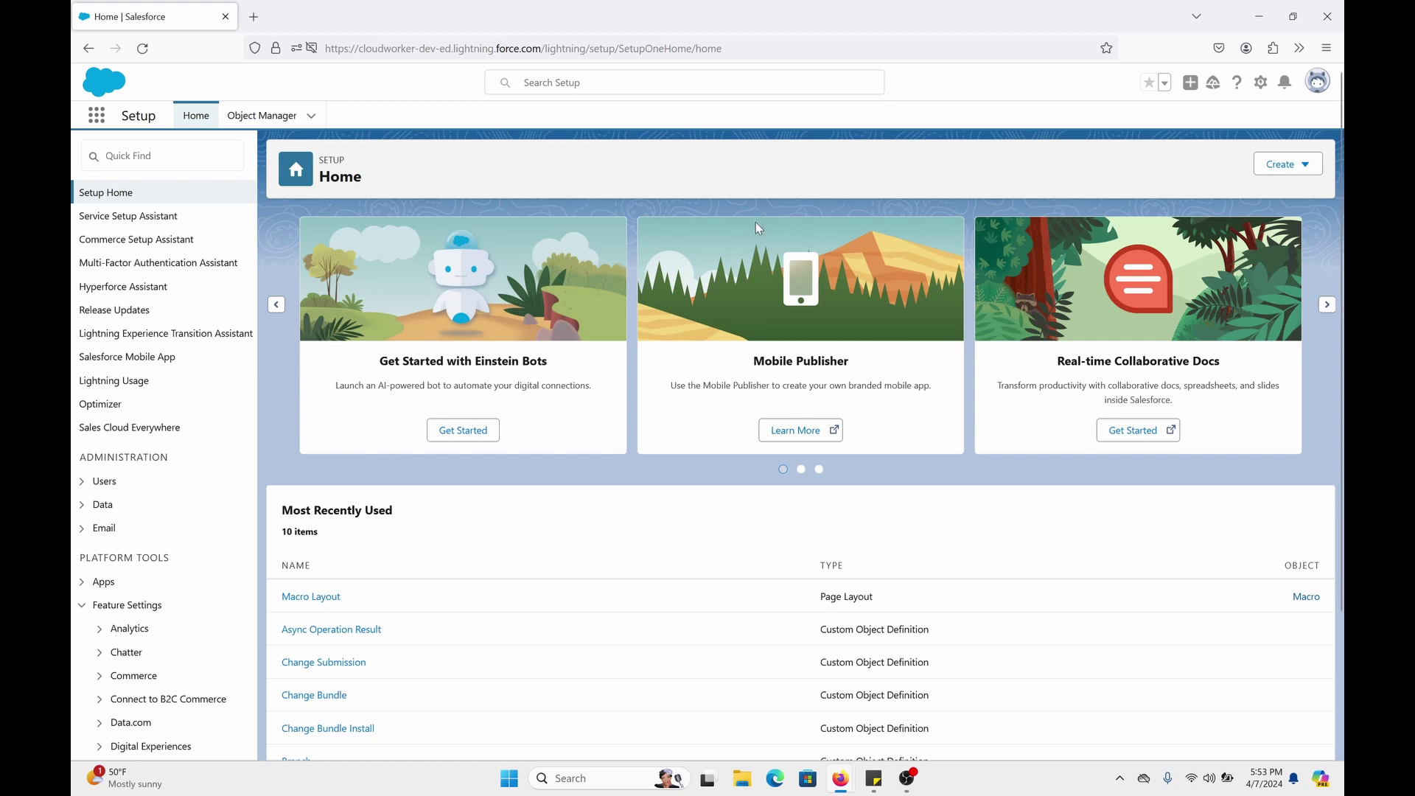
# In Macro Settings, enable searching all macro text fields and sharing macros in folders, then save
pyautogui.click(178, 157)
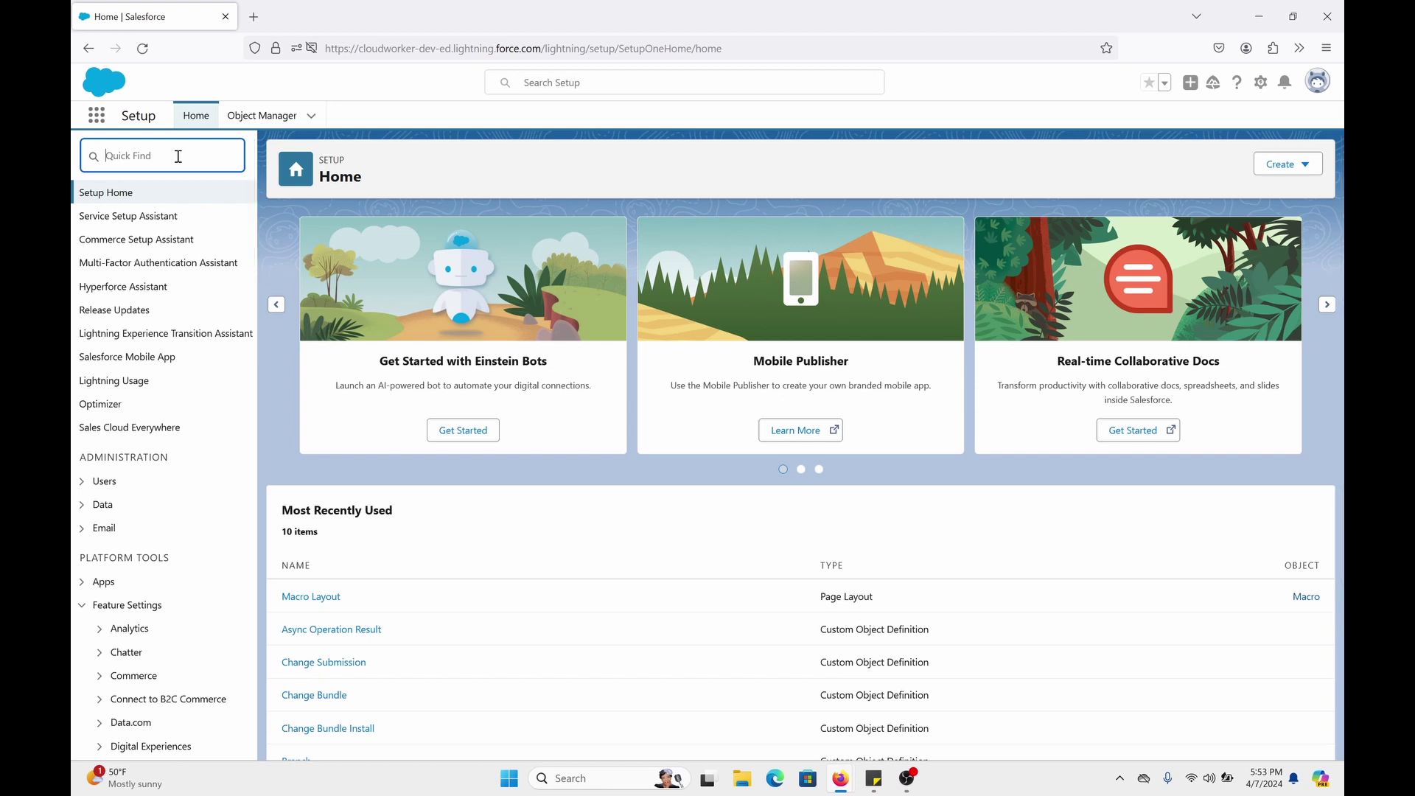
pyautogui.write('macro')
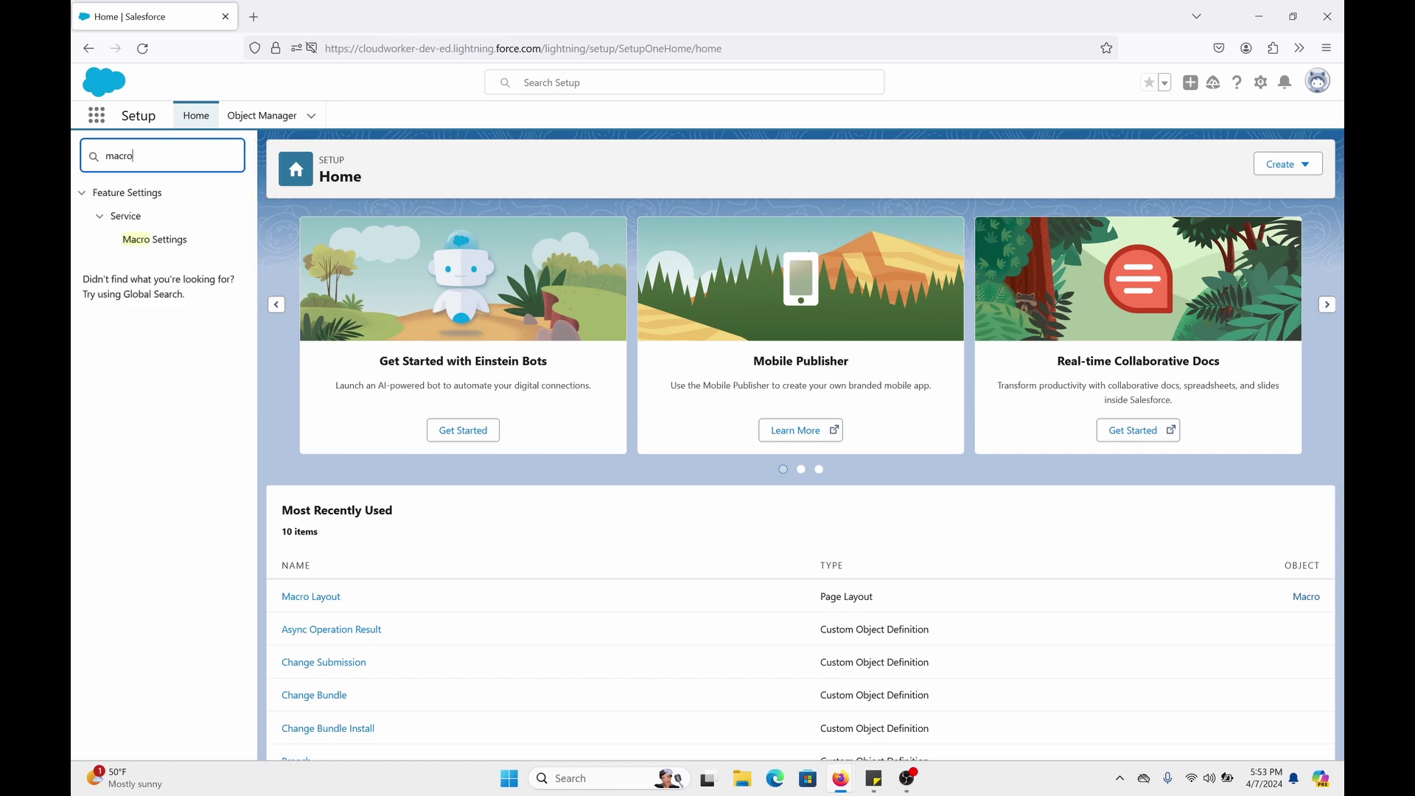
pyautogui.click(175, 245)
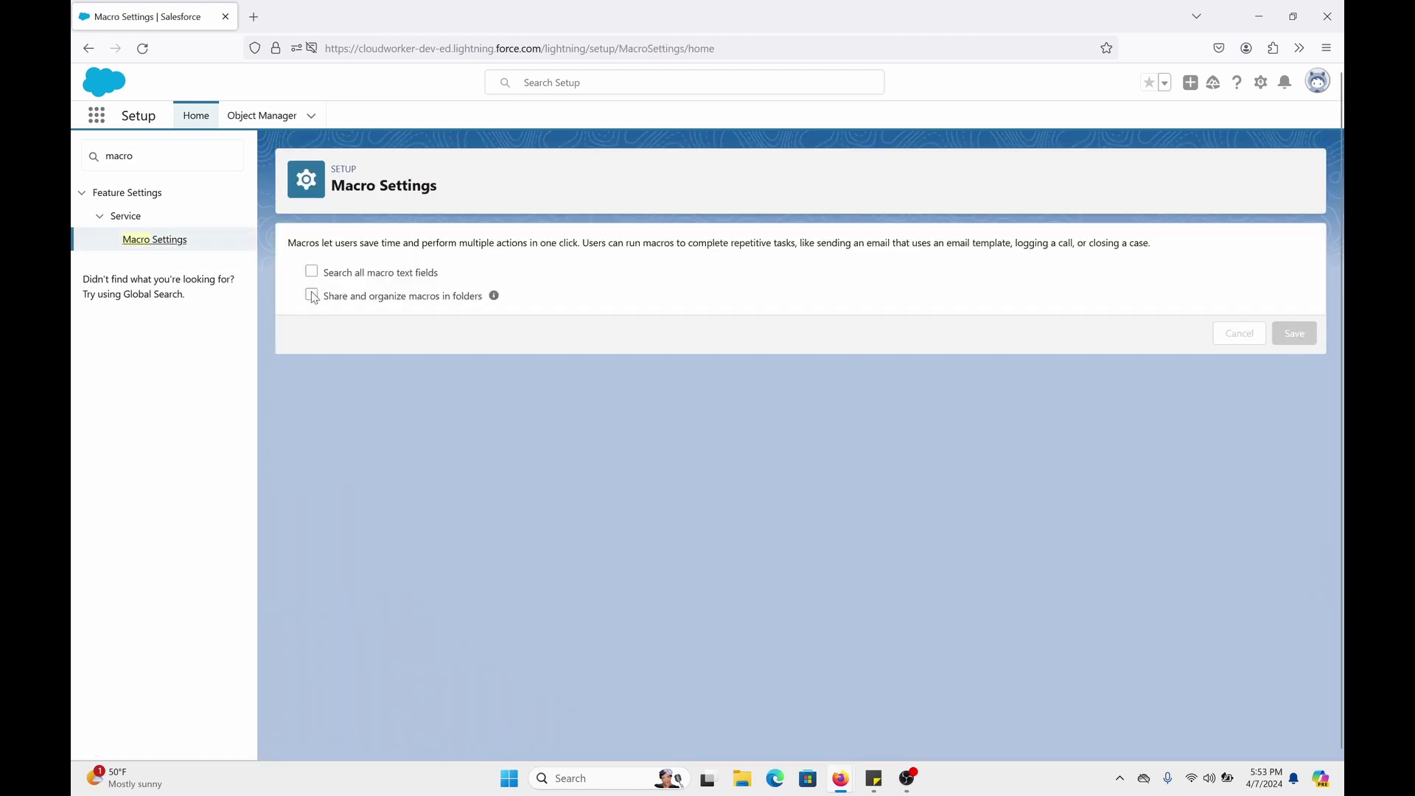
pyautogui.click(313, 297)
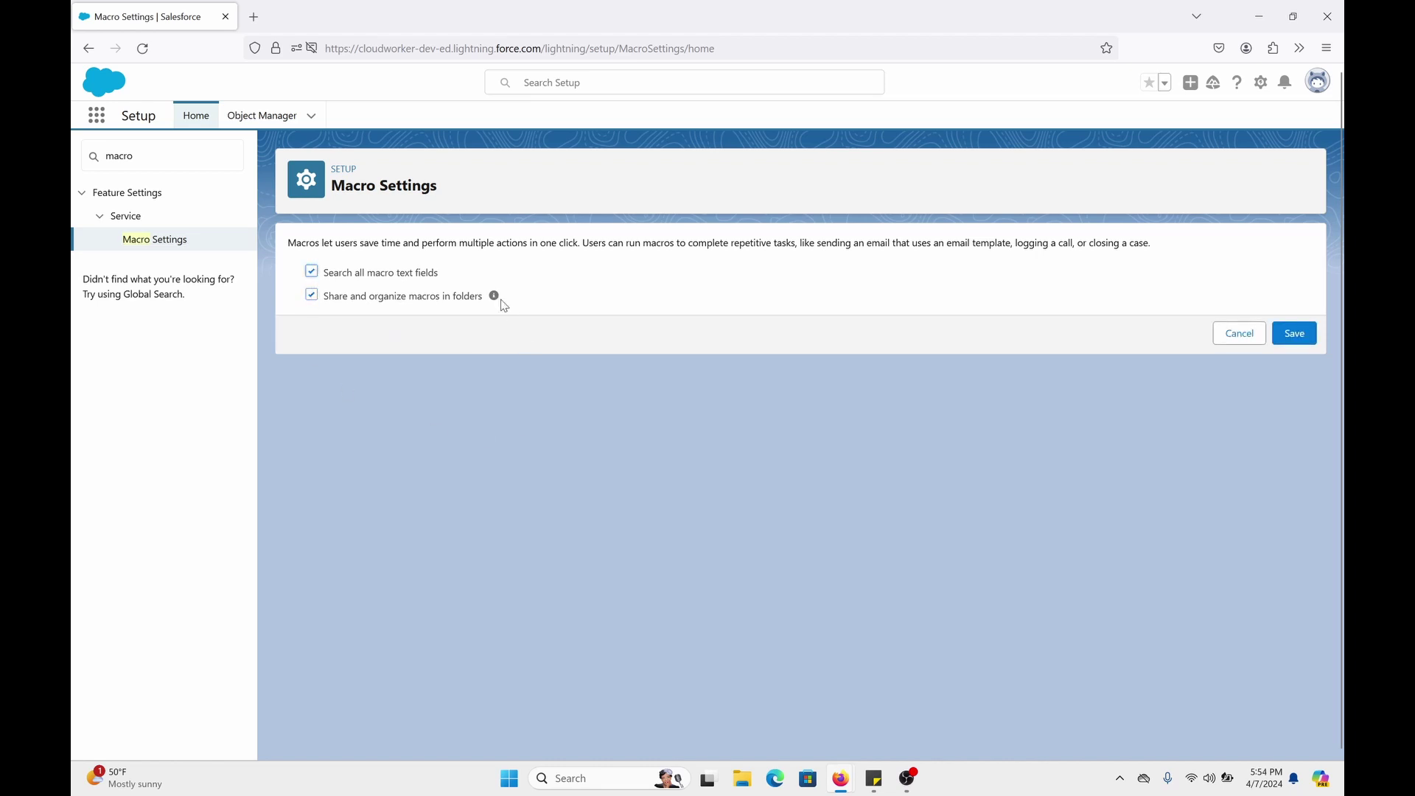
pyautogui.moveTo(497, 304)
pyautogui.click(1296, 343)
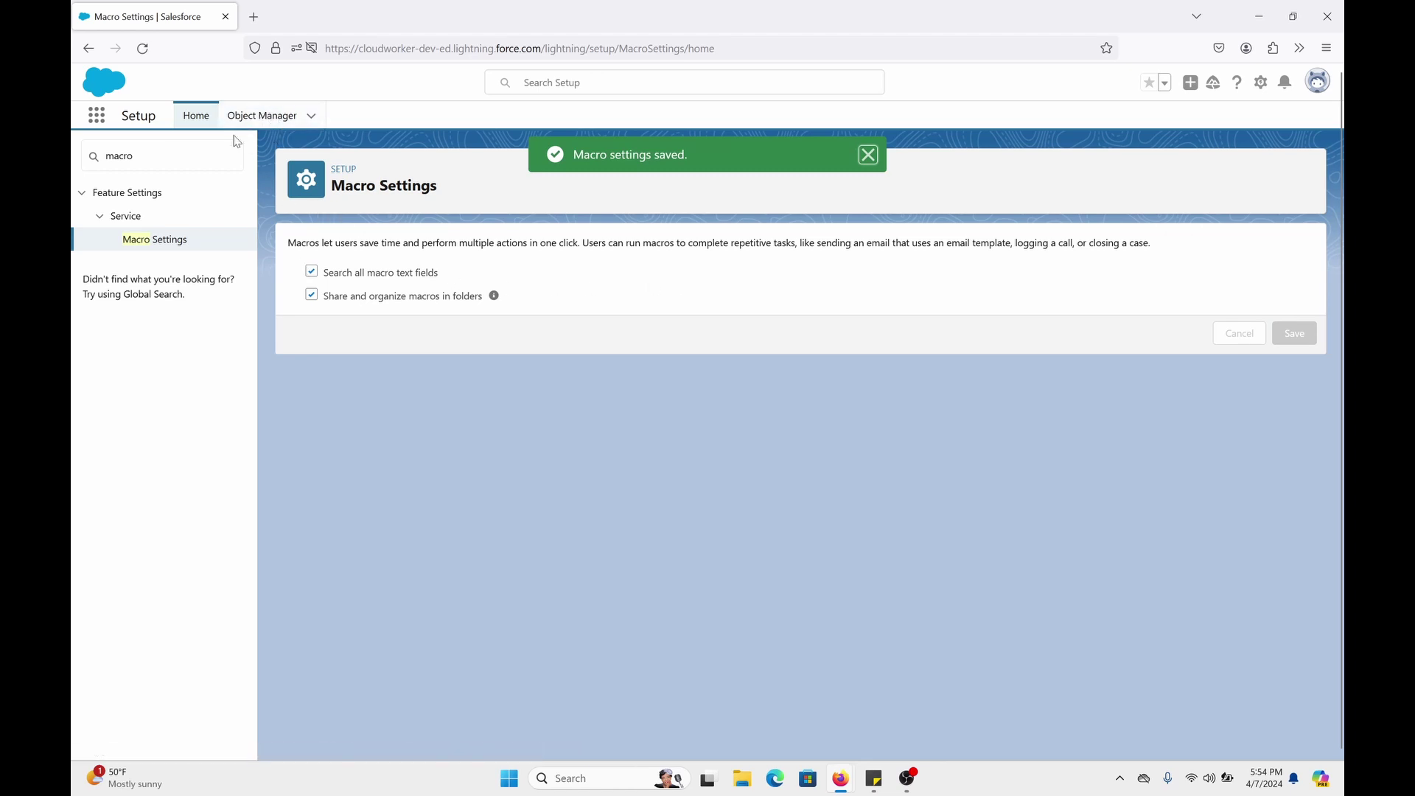
# Open the Macro object's Macro Layout page layout in Object Manager
pyautogui.click(267, 118)
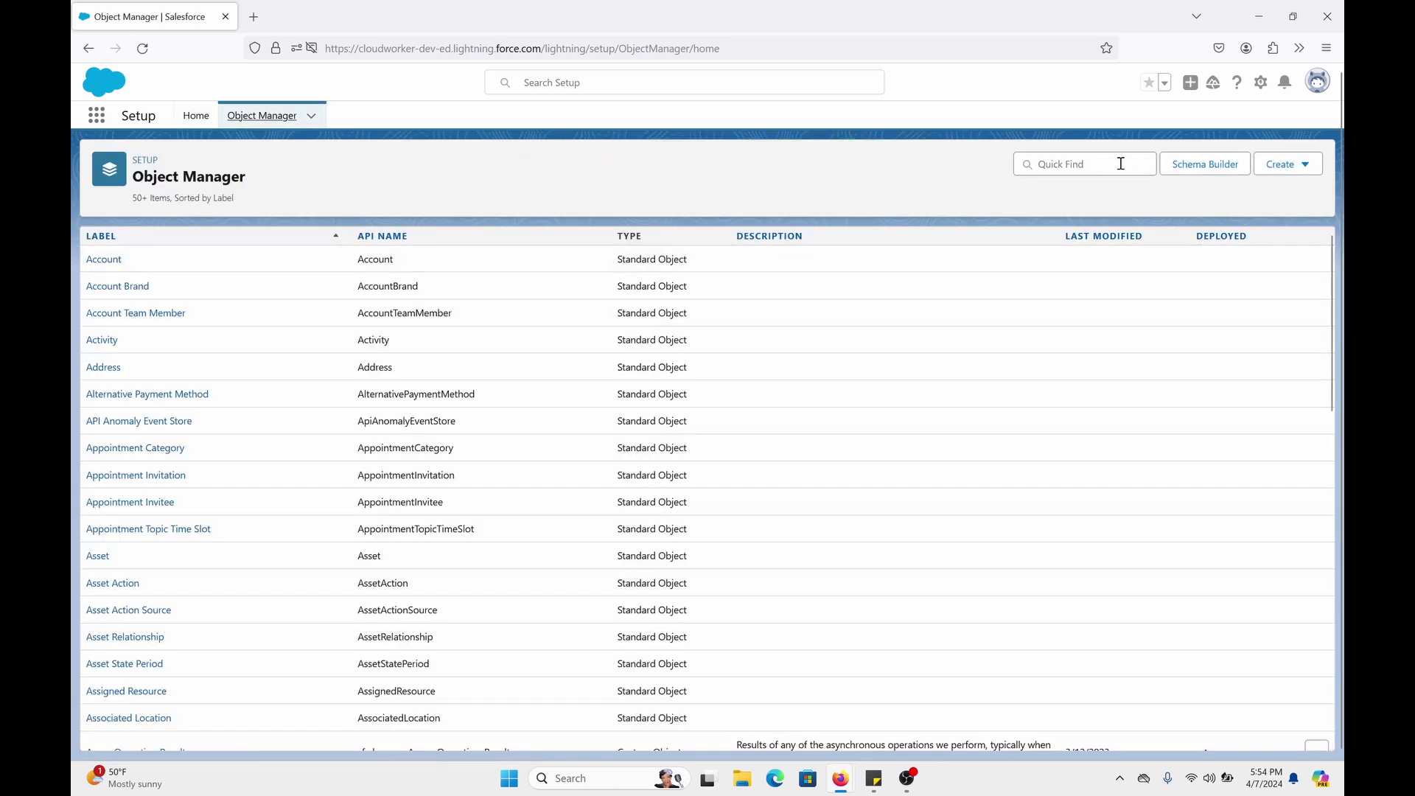
pyautogui.click(1120, 164)
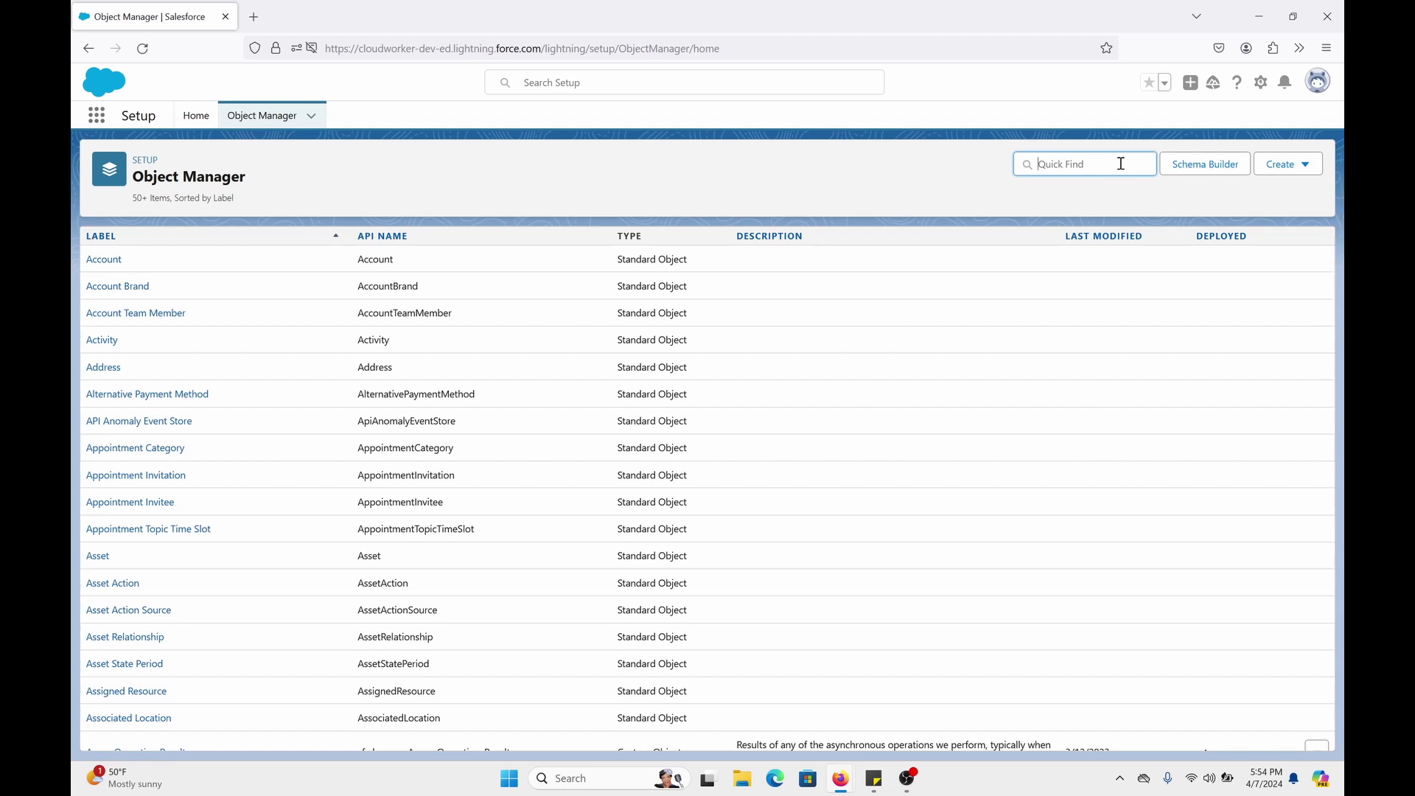
pyautogui.write('mac')
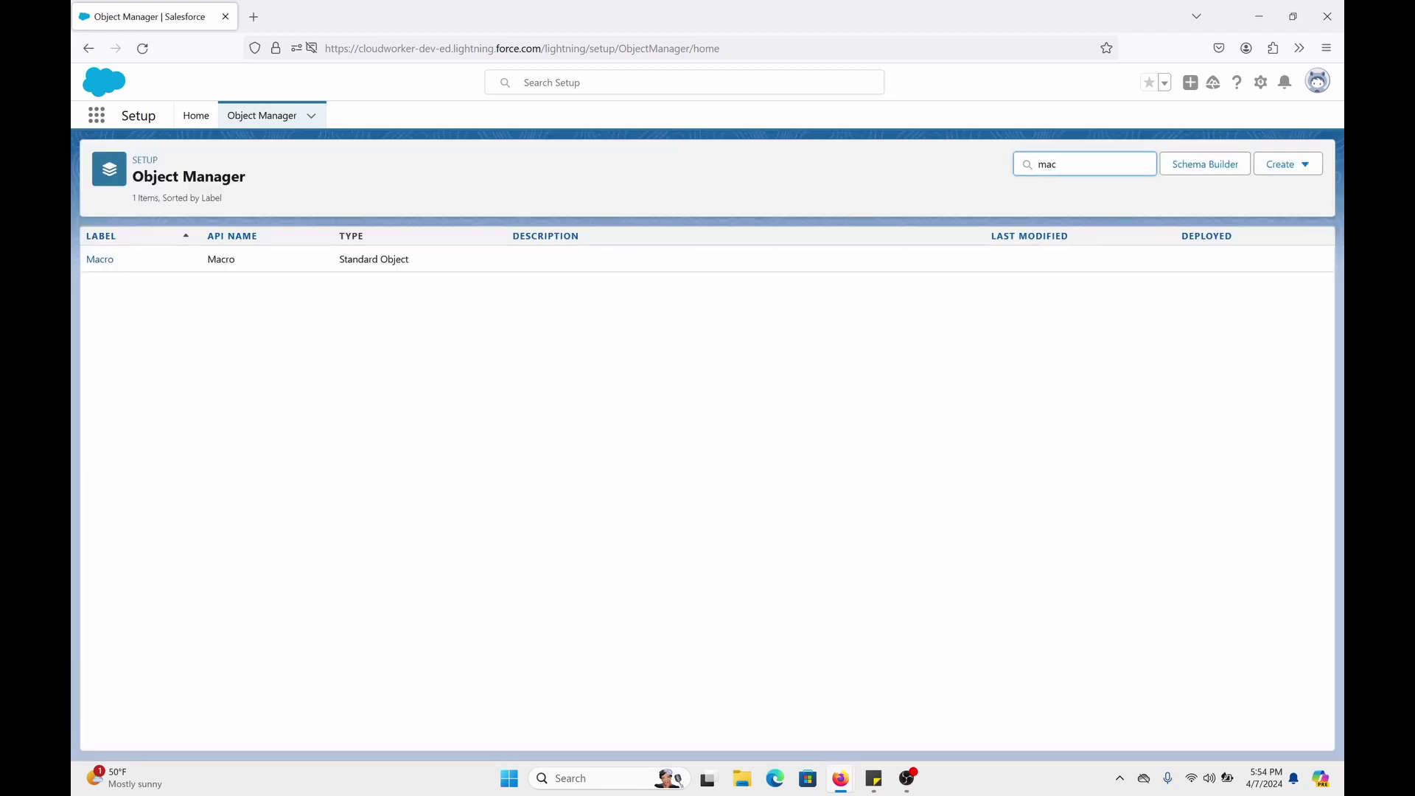
pyautogui.click(100, 259)
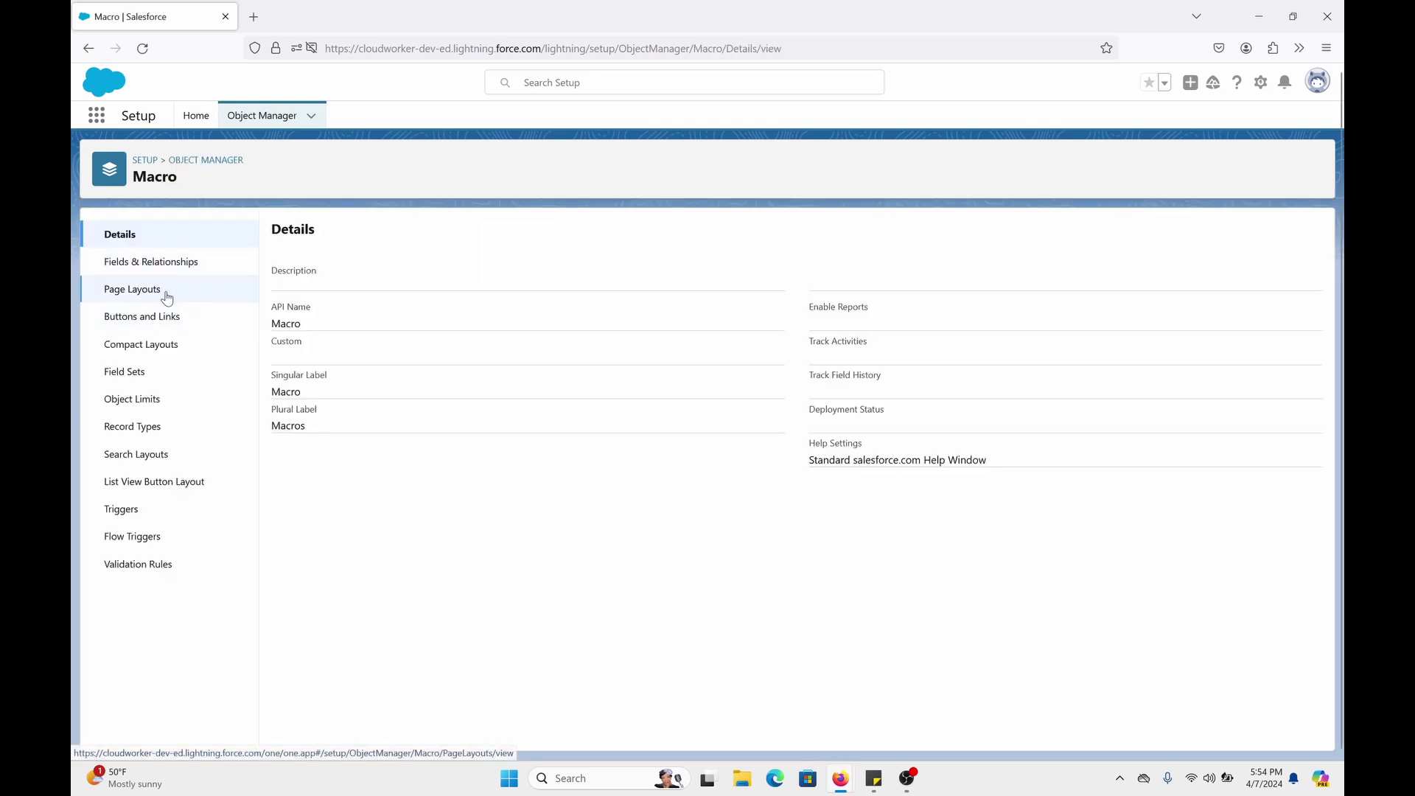
pyautogui.click(147, 294)
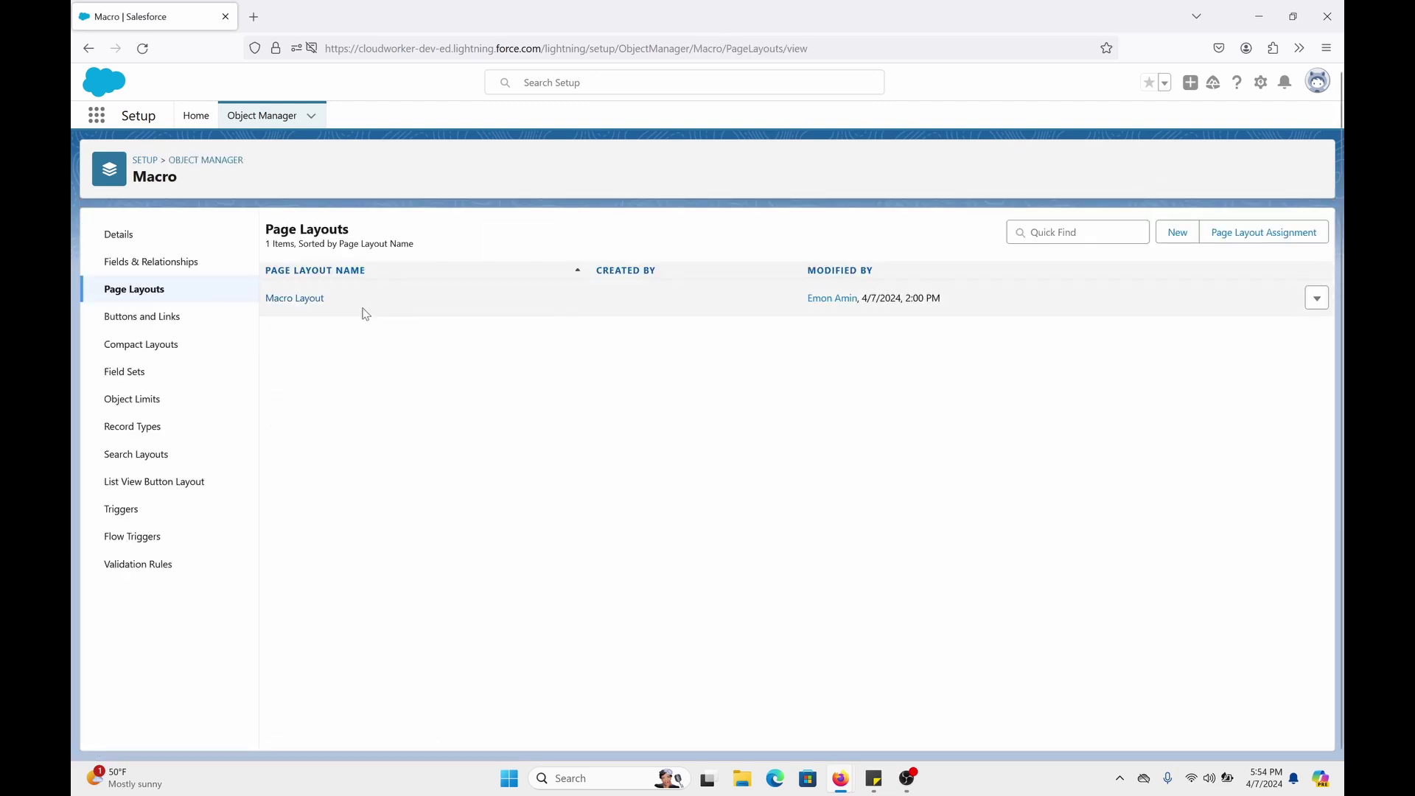
pyautogui.click(309, 297)
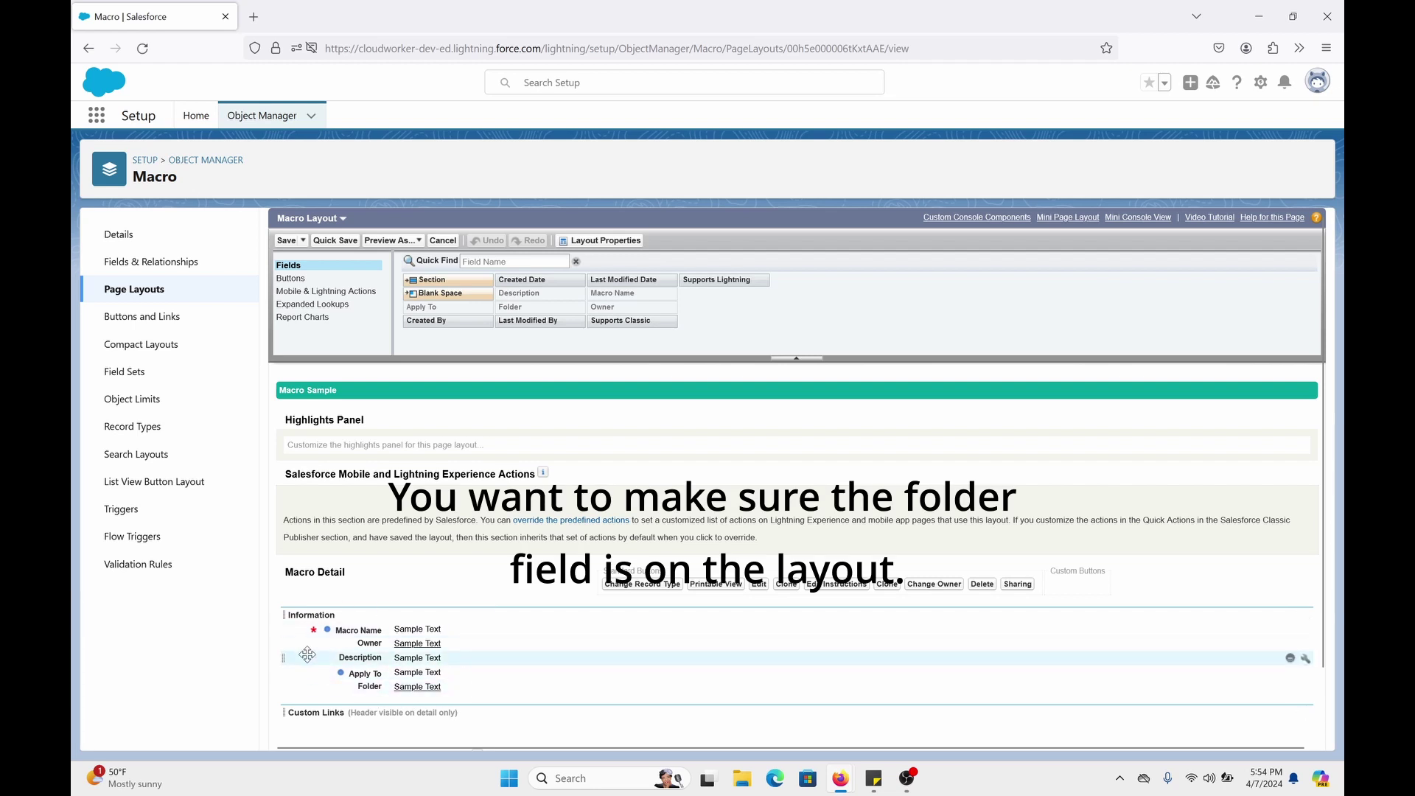
# Place the Folder field in the Information section and save the Macro Layout
pyautogui.scroll(-1, 448, 646)
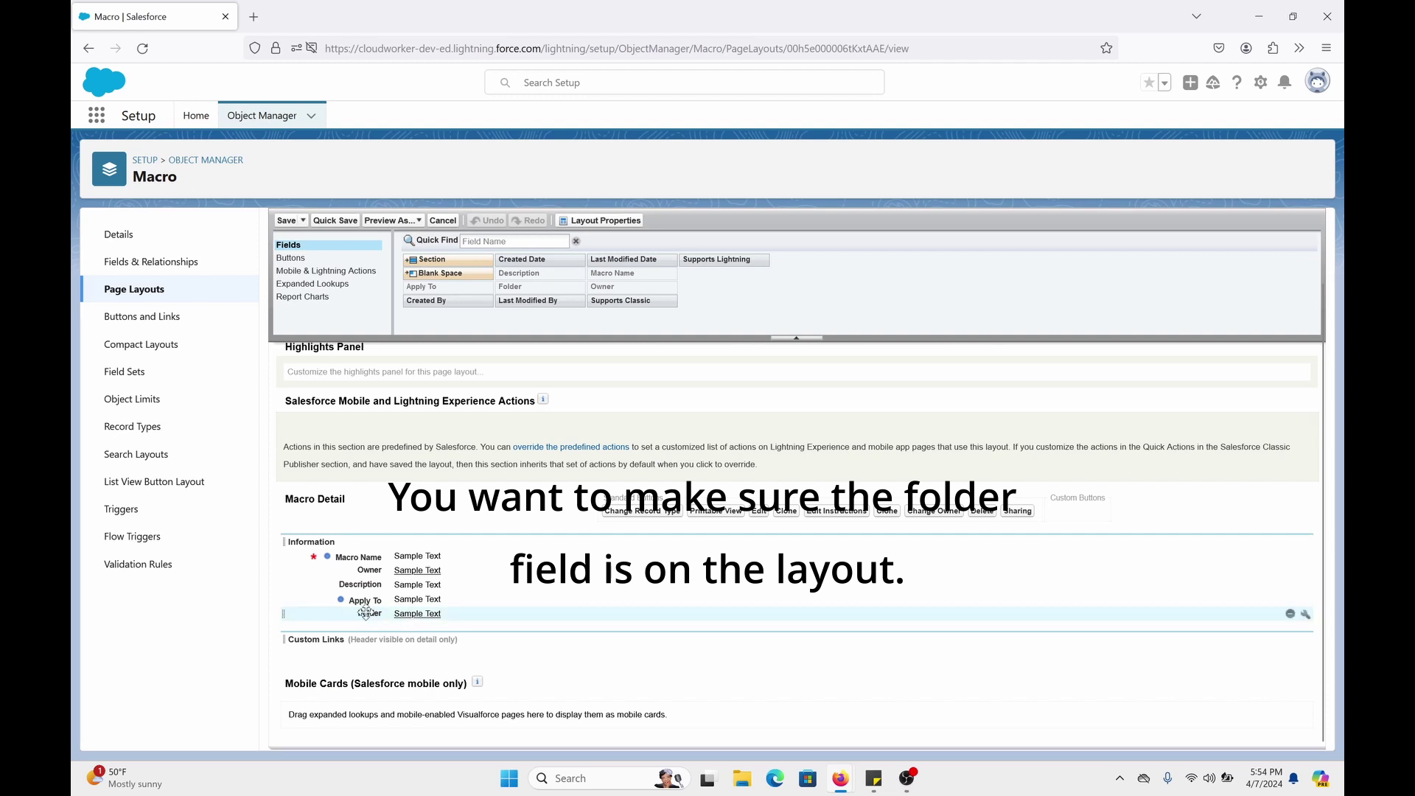
pyautogui.moveTo(372, 613); pyautogui.dragTo(579, 275)
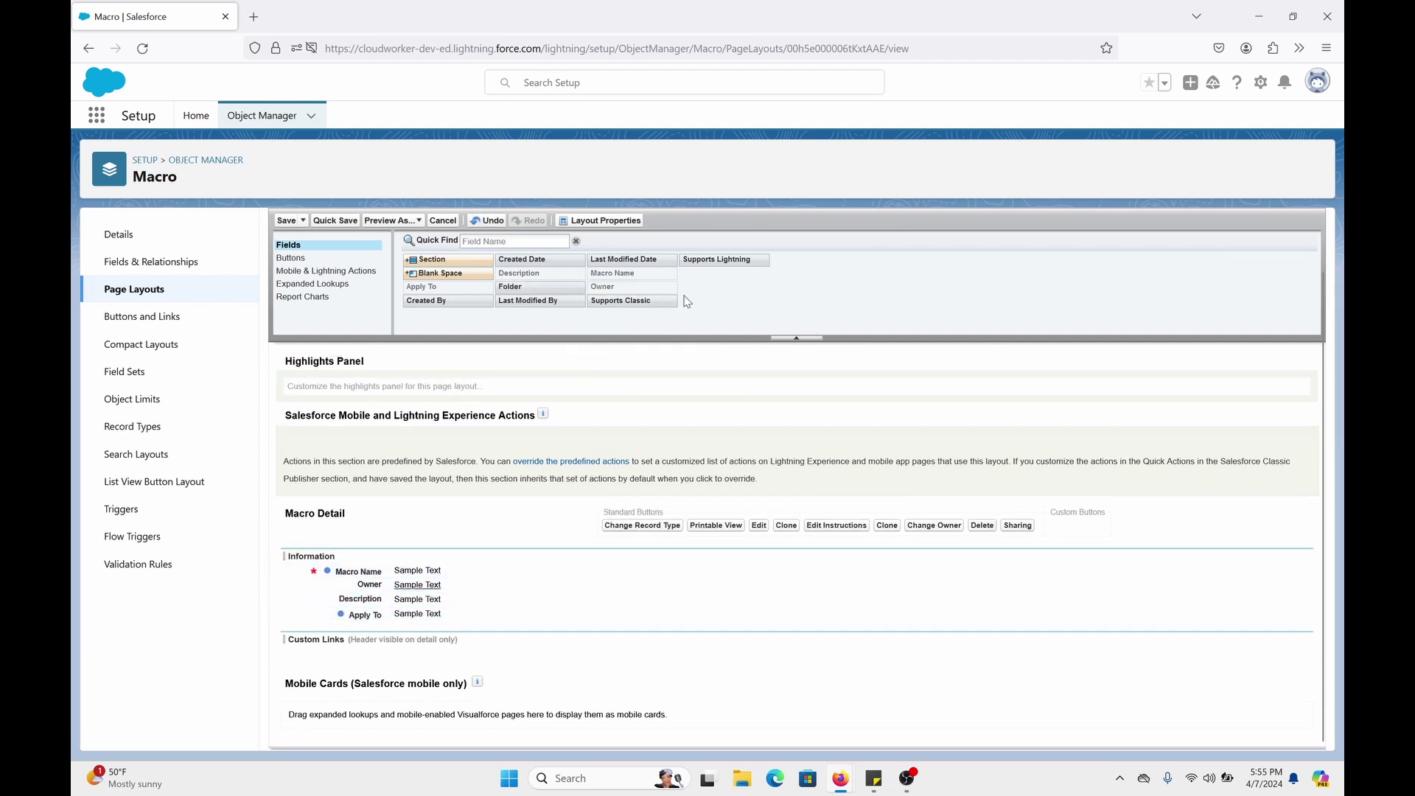
pyautogui.moveTo(527, 291); pyautogui.dragTo(403, 627)
pyautogui.click(283, 220)
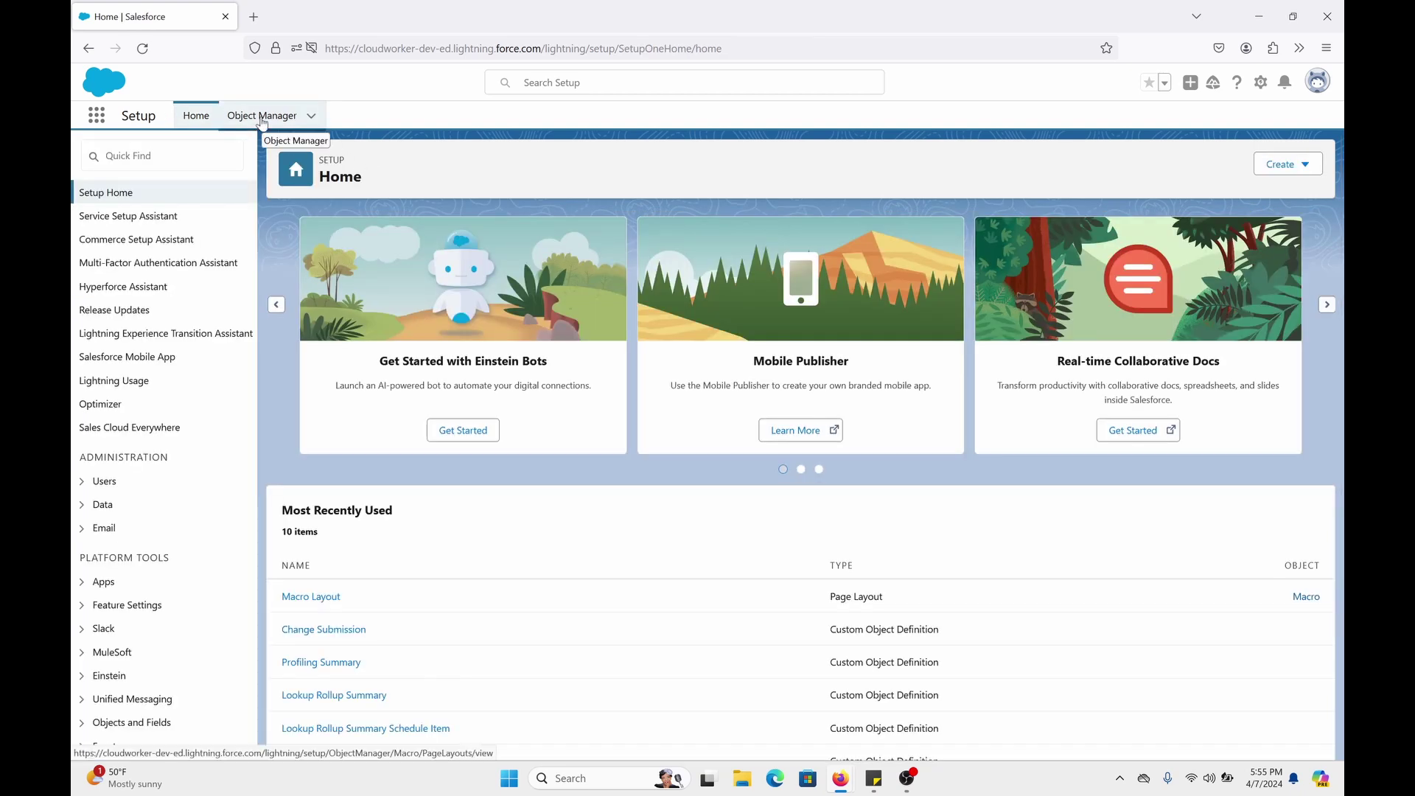
# Open the Lead object's Buttons, Links, and Actions in Object Manager
pyautogui.click(261, 118)
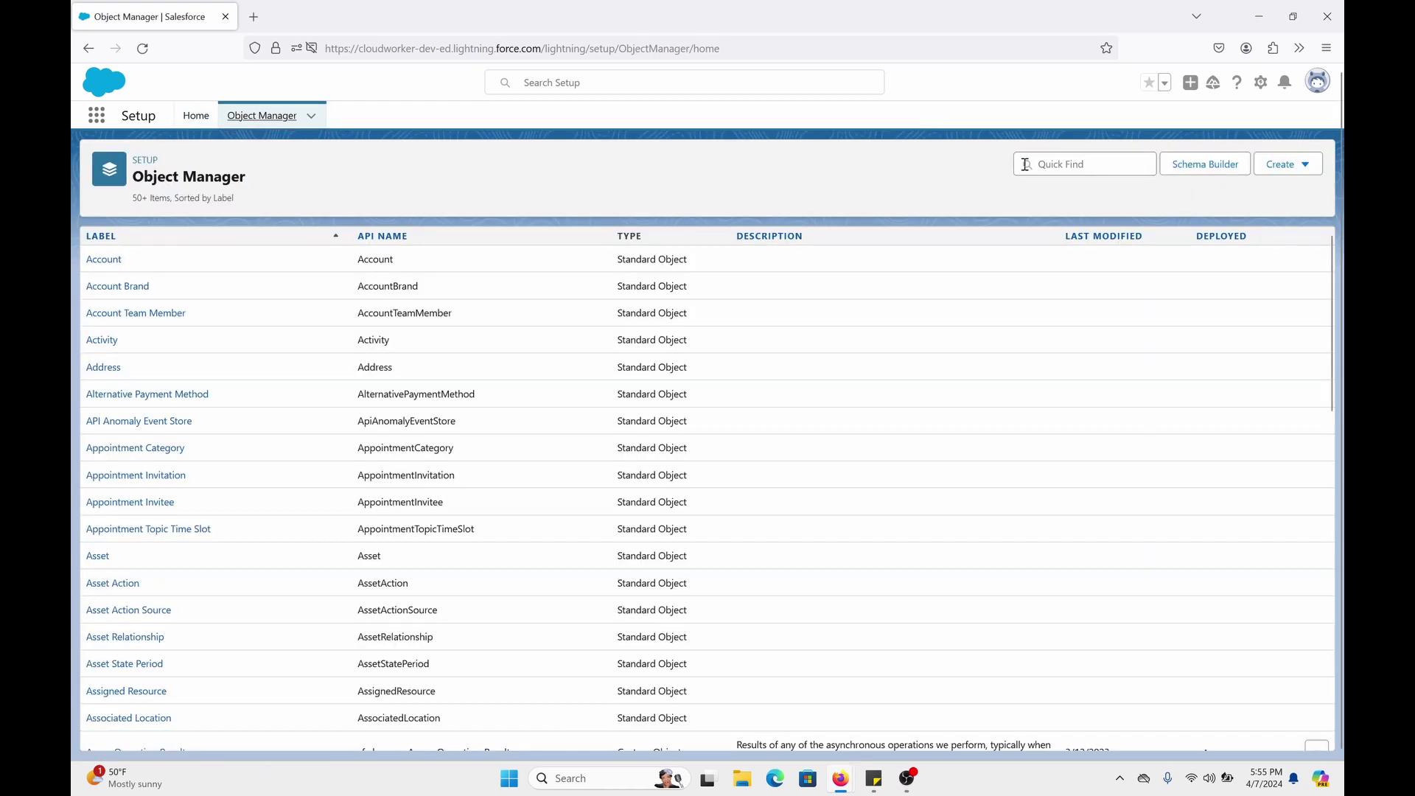
pyautogui.click(1057, 169)
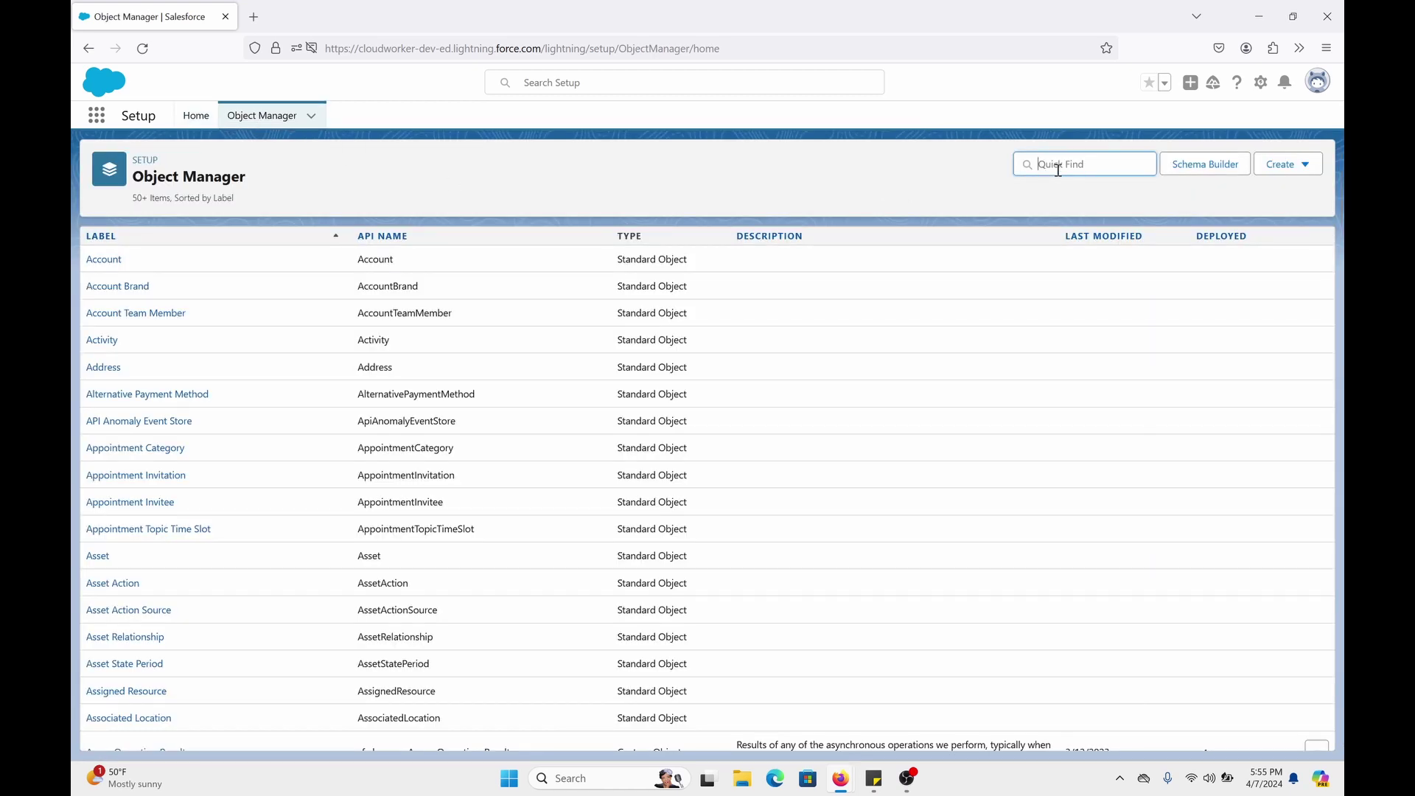
pyautogui.write('lead')
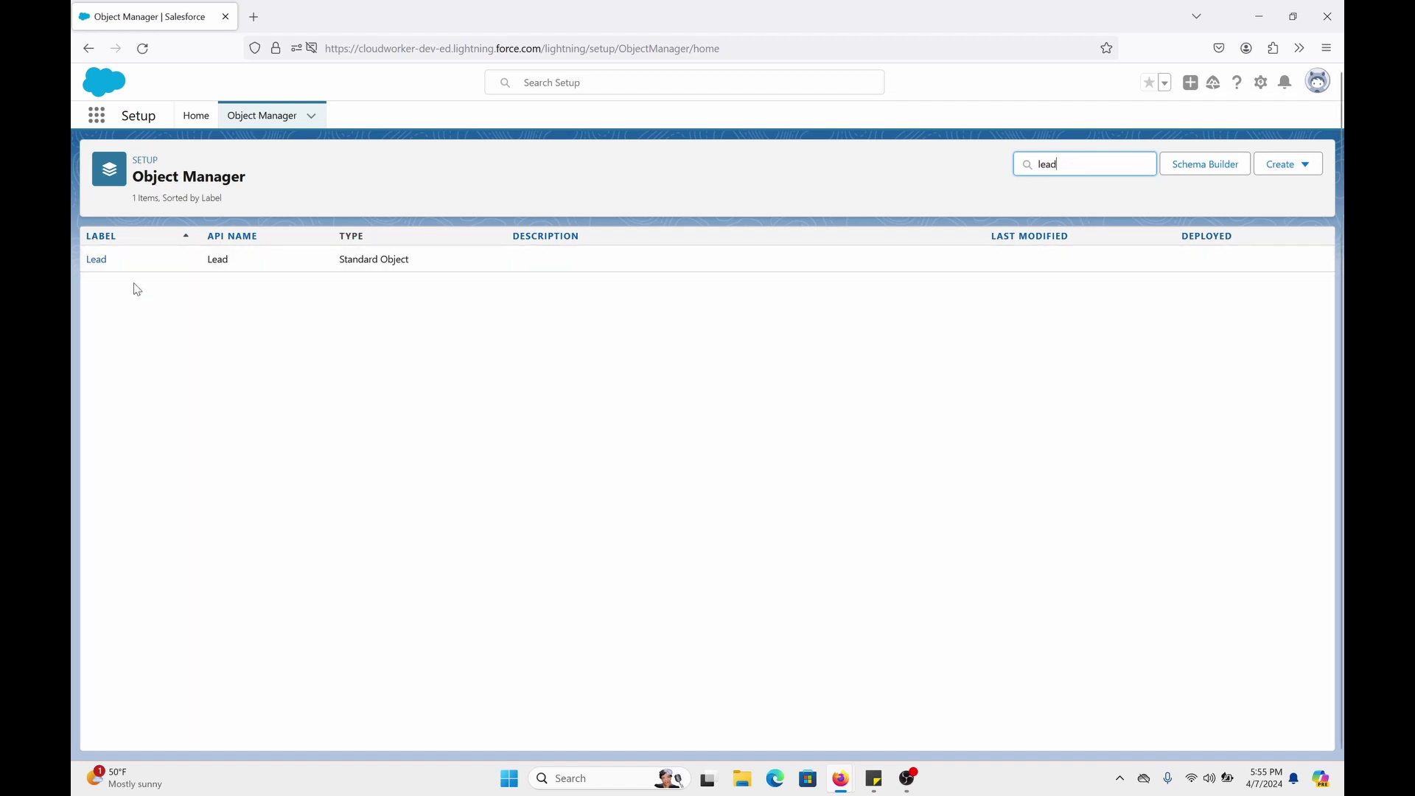
pyautogui.click(96, 260)
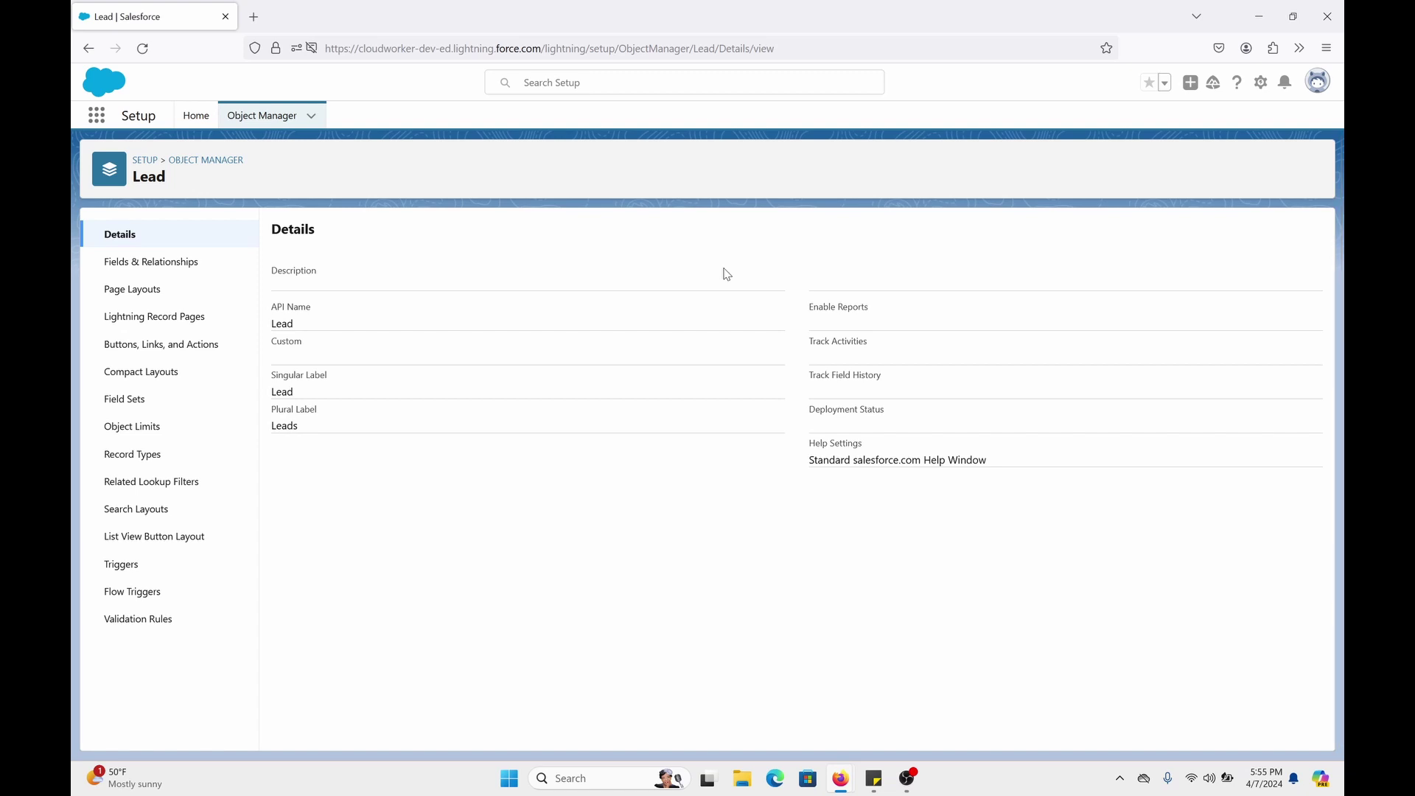
pyautogui.click(185, 344)
# Review the Disqualify Lead action's field layout, then go to the Lead page layouts
pyautogui.scroll(-3, 431, 596)
pyautogui.click(315, 507)
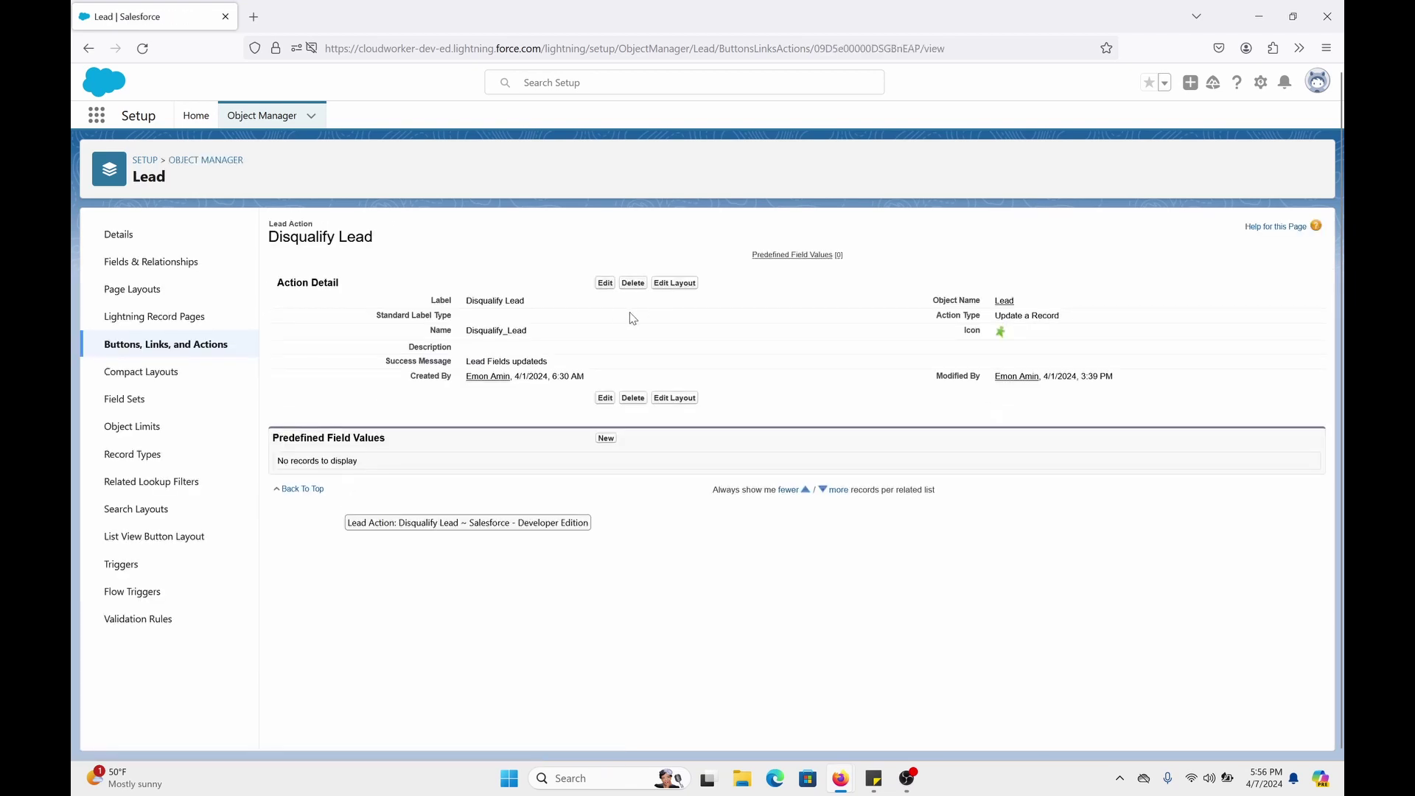
pyautogui.click(664, 287)
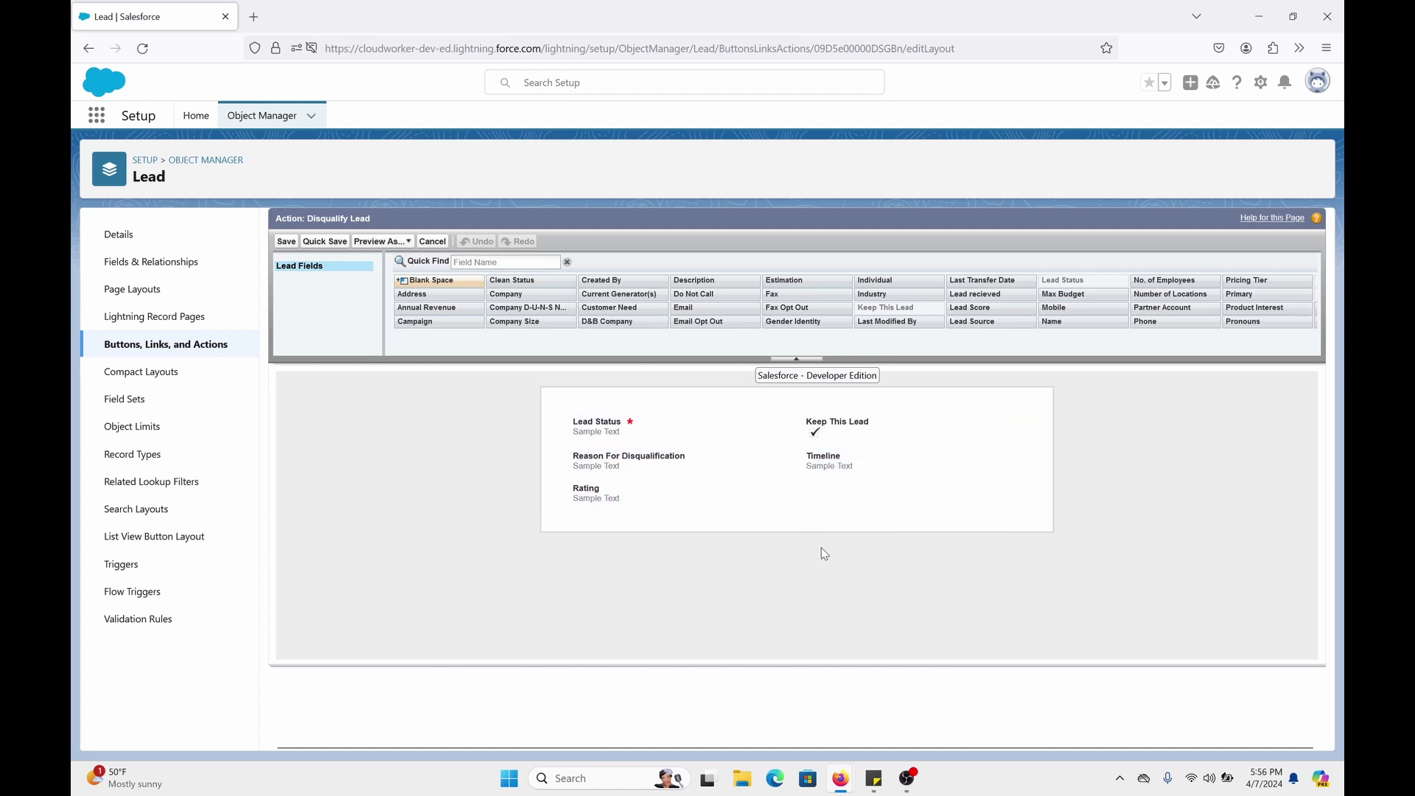
pyautogui.click(155, 288)
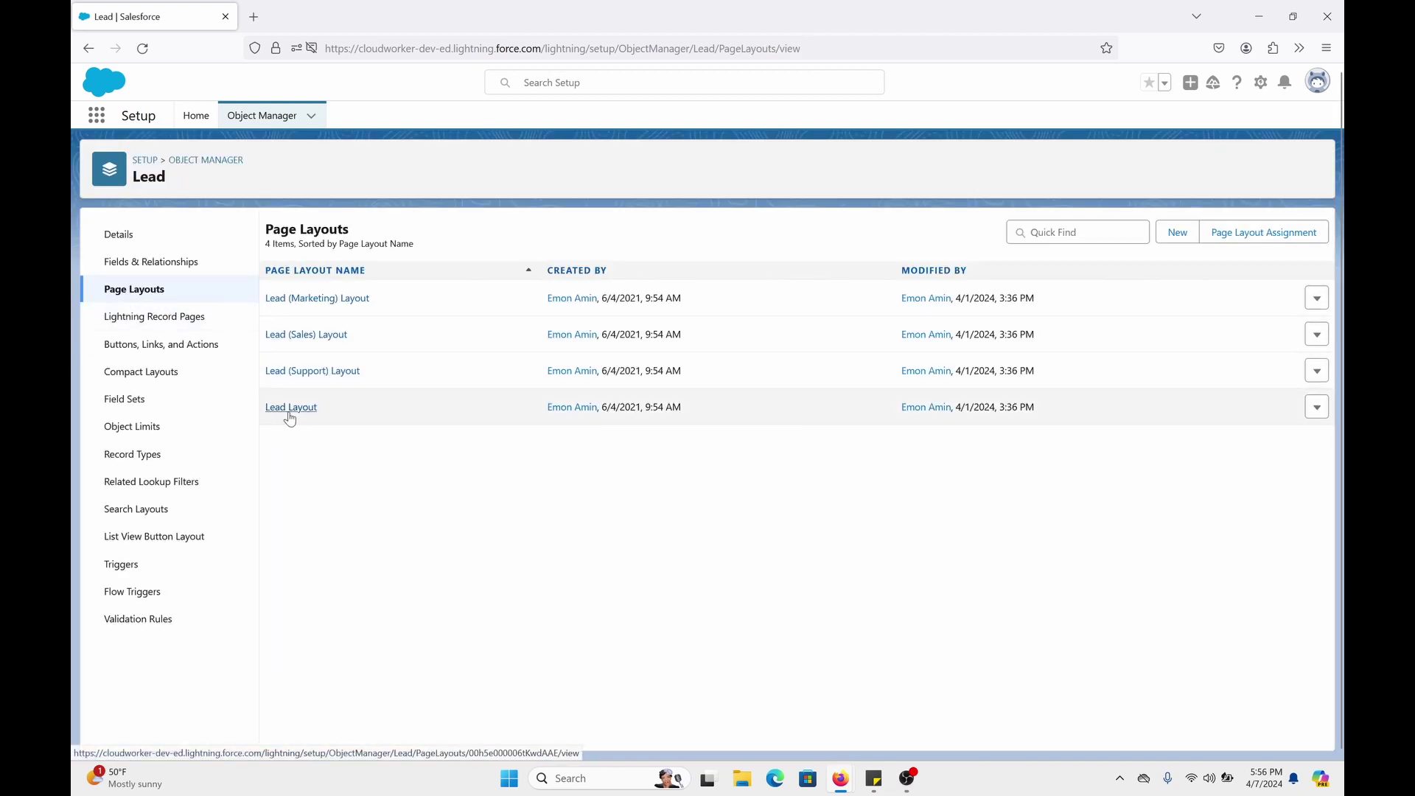
pyautogui.click(290, 414)
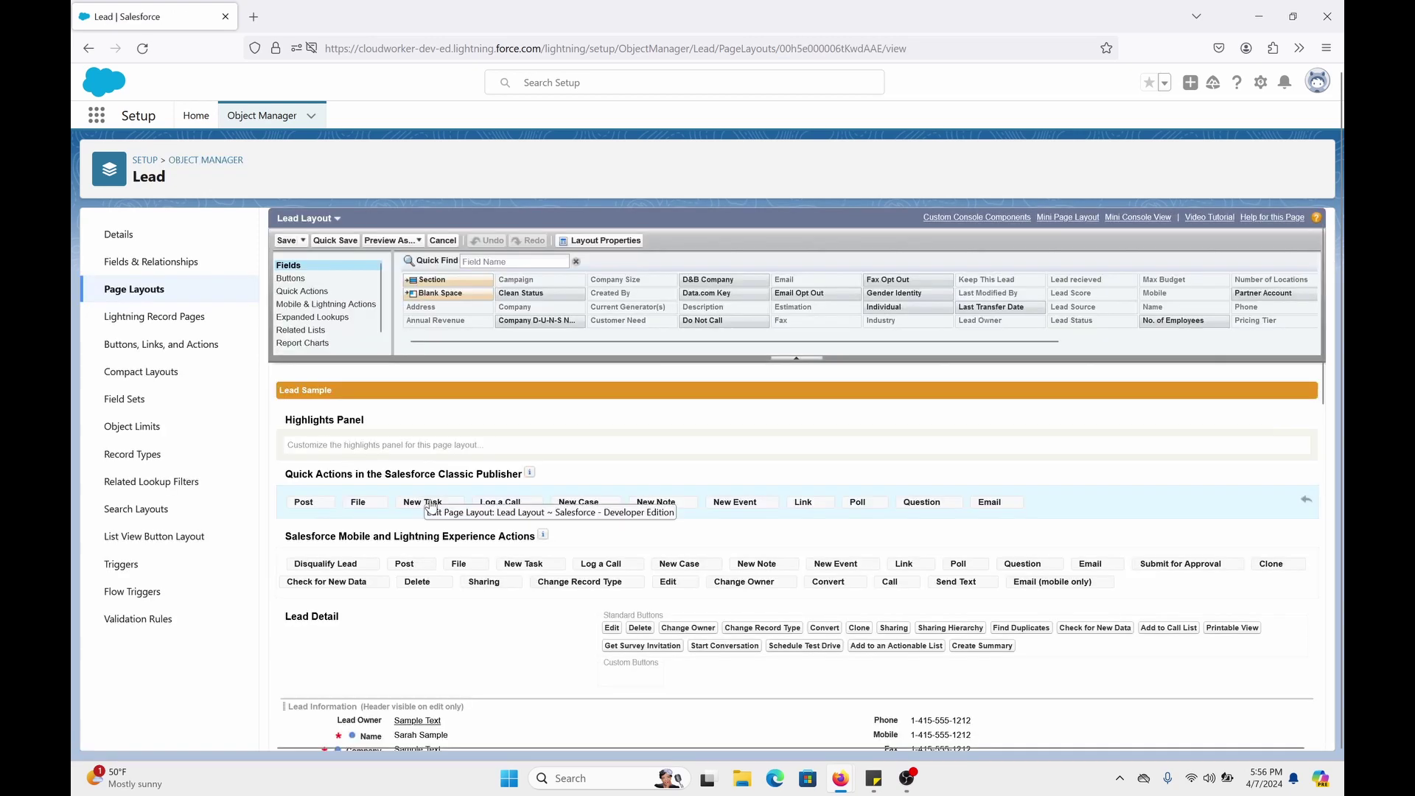
pyautogui.scroll(-5, 432, 507)
pyautogui.scroll(3, 346, 493)
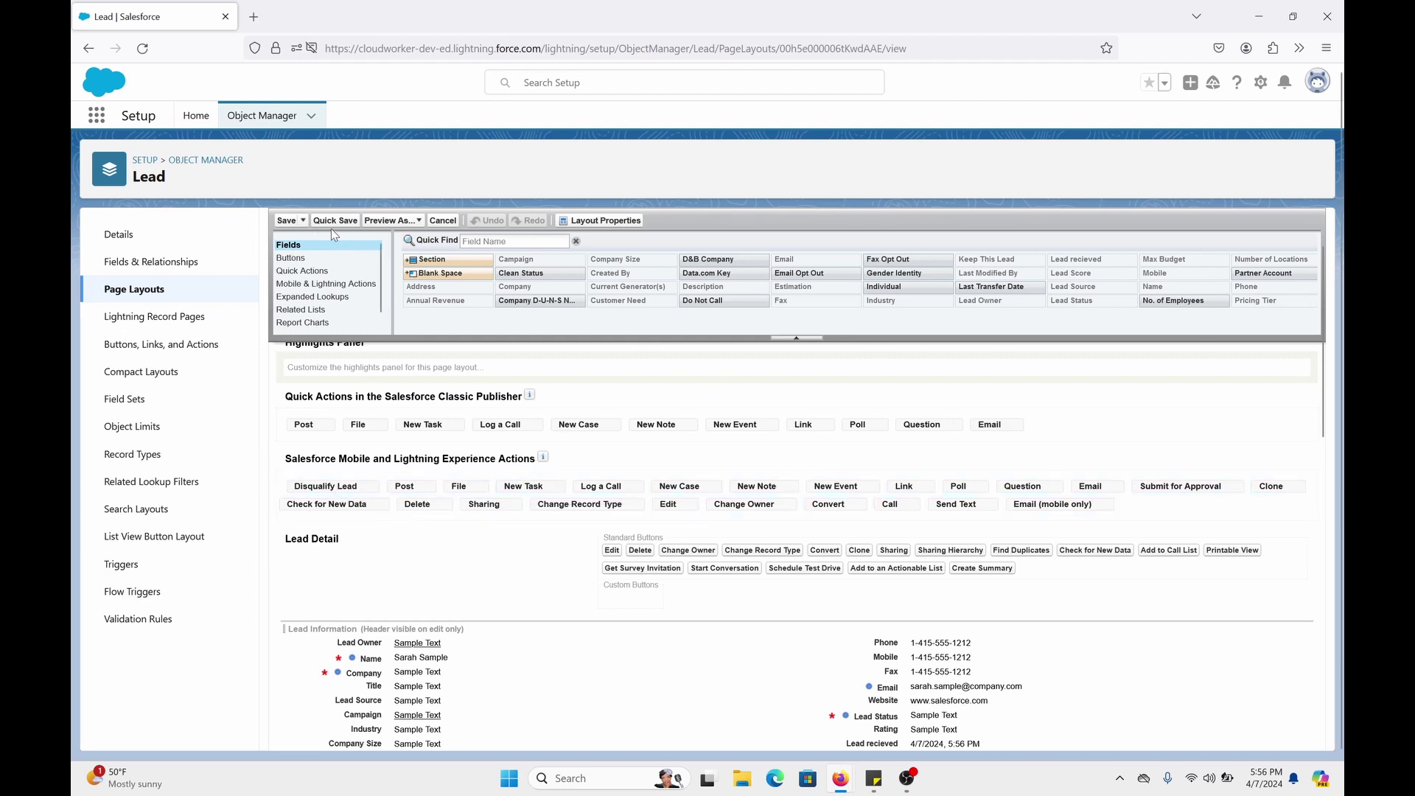
pyautogui.click(450, 221)
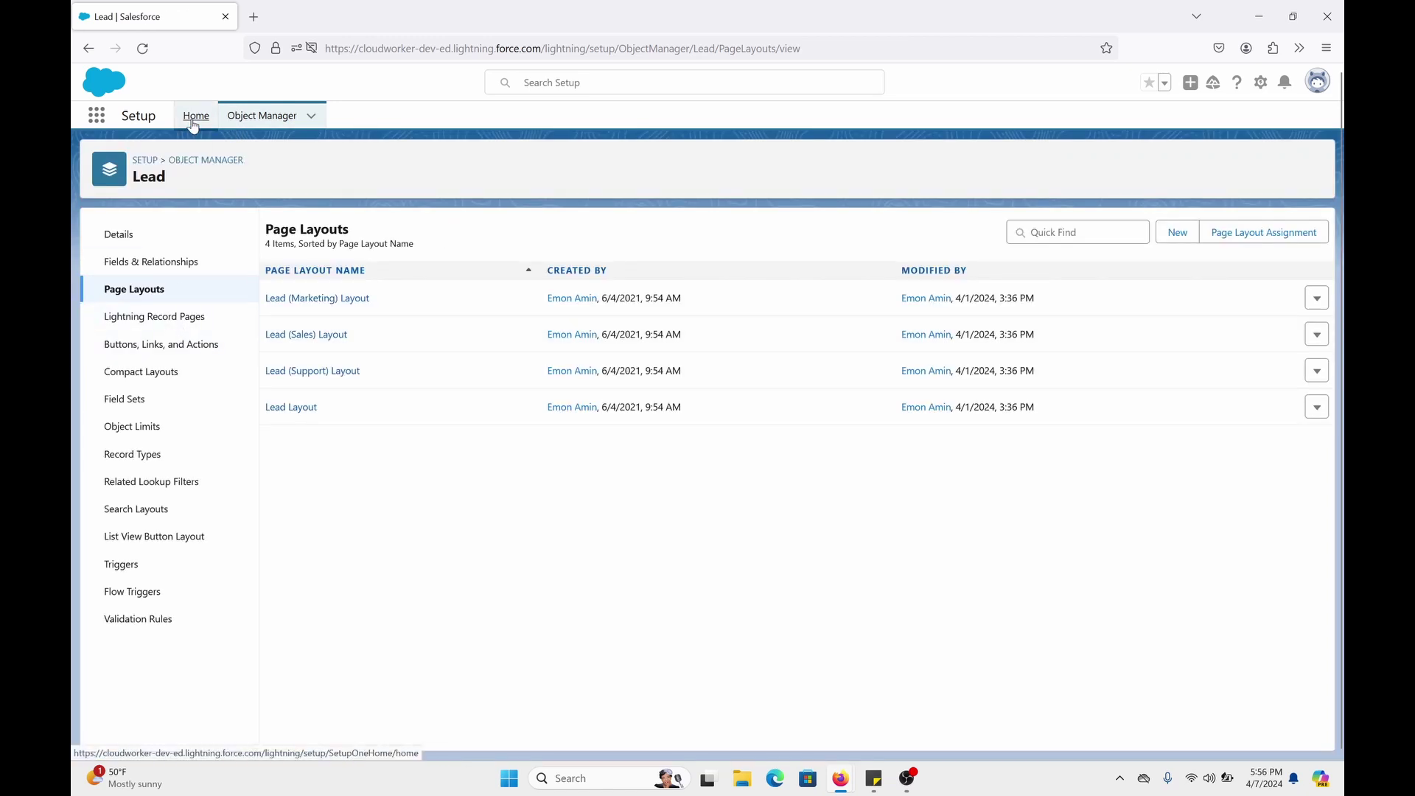
# Search Setup for 'profil' and open the Profiles list
pyautogui.click(193, 120)
pyautogui.click(192, 162)
pyautogui.write('p')
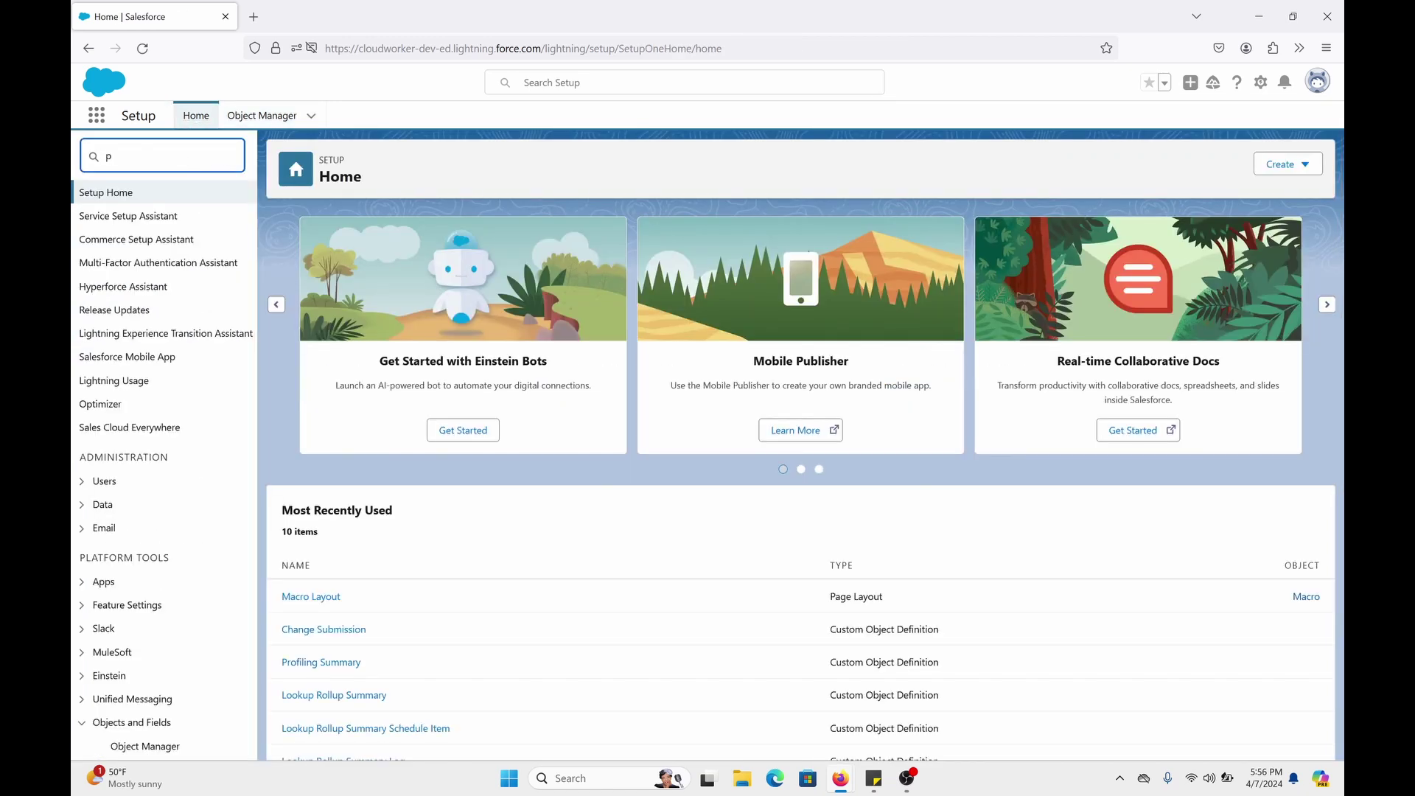
pyautogui.write('er')
pyautogui.press('BackSpace')
pyautogui.press('BackSpace')
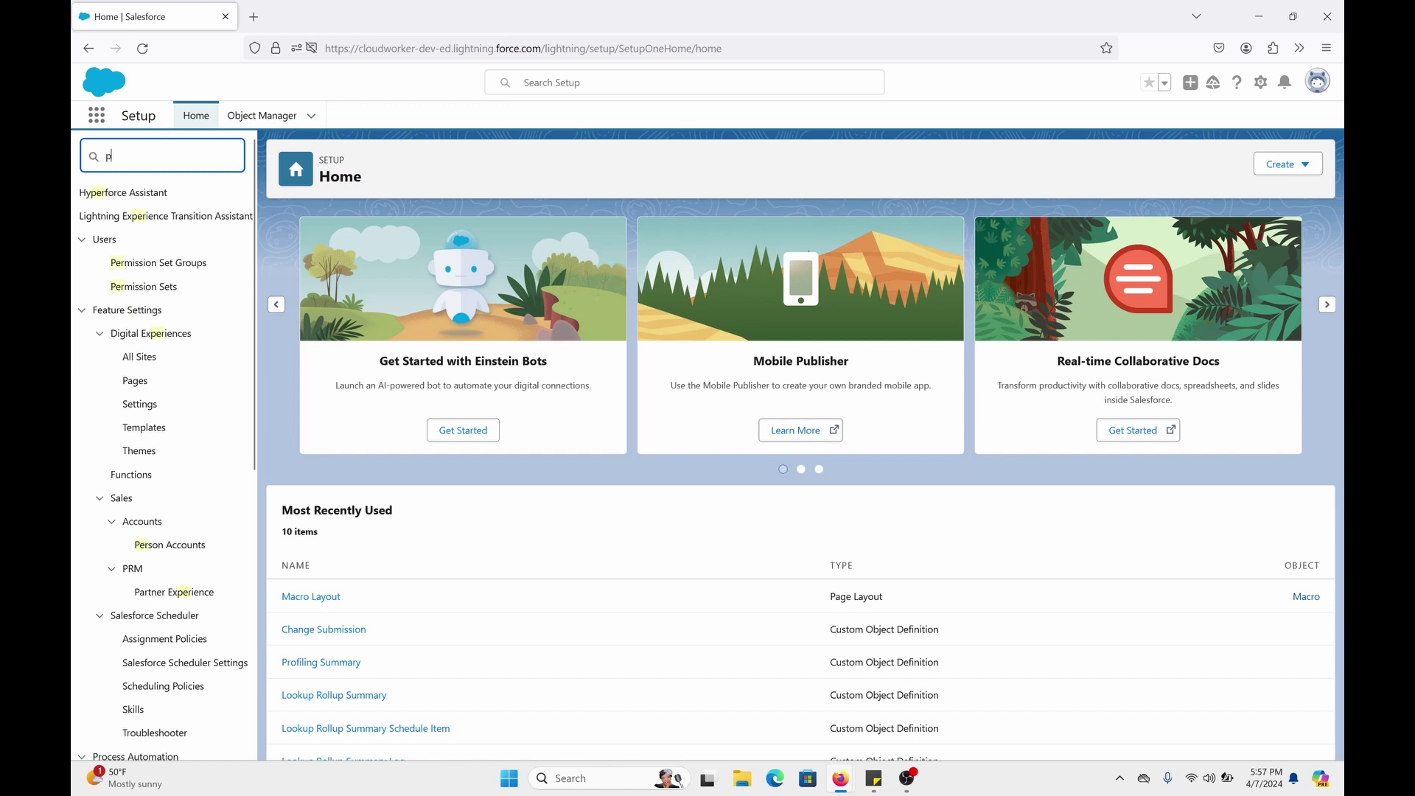
pyautogui.write('rofile')
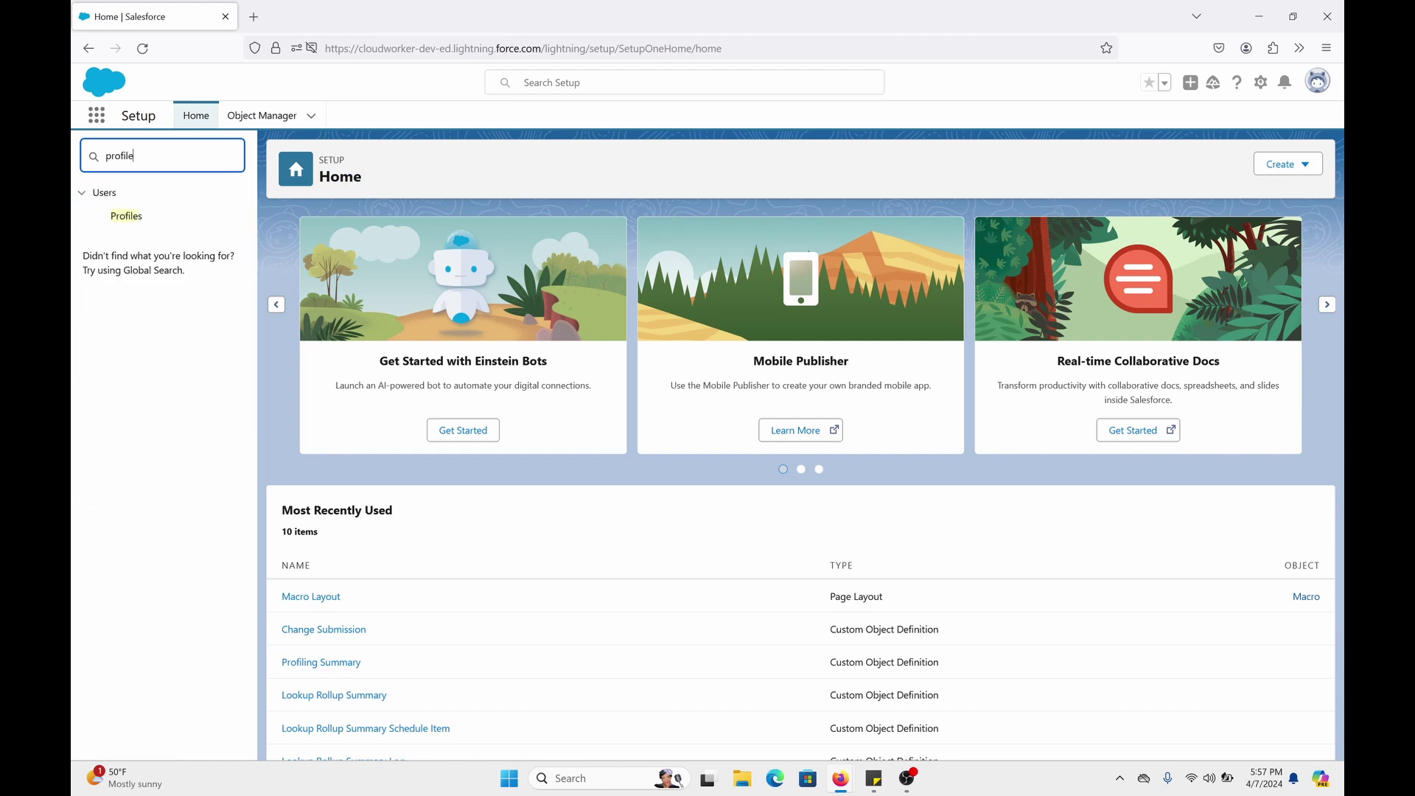
pyautogui.press('Return')
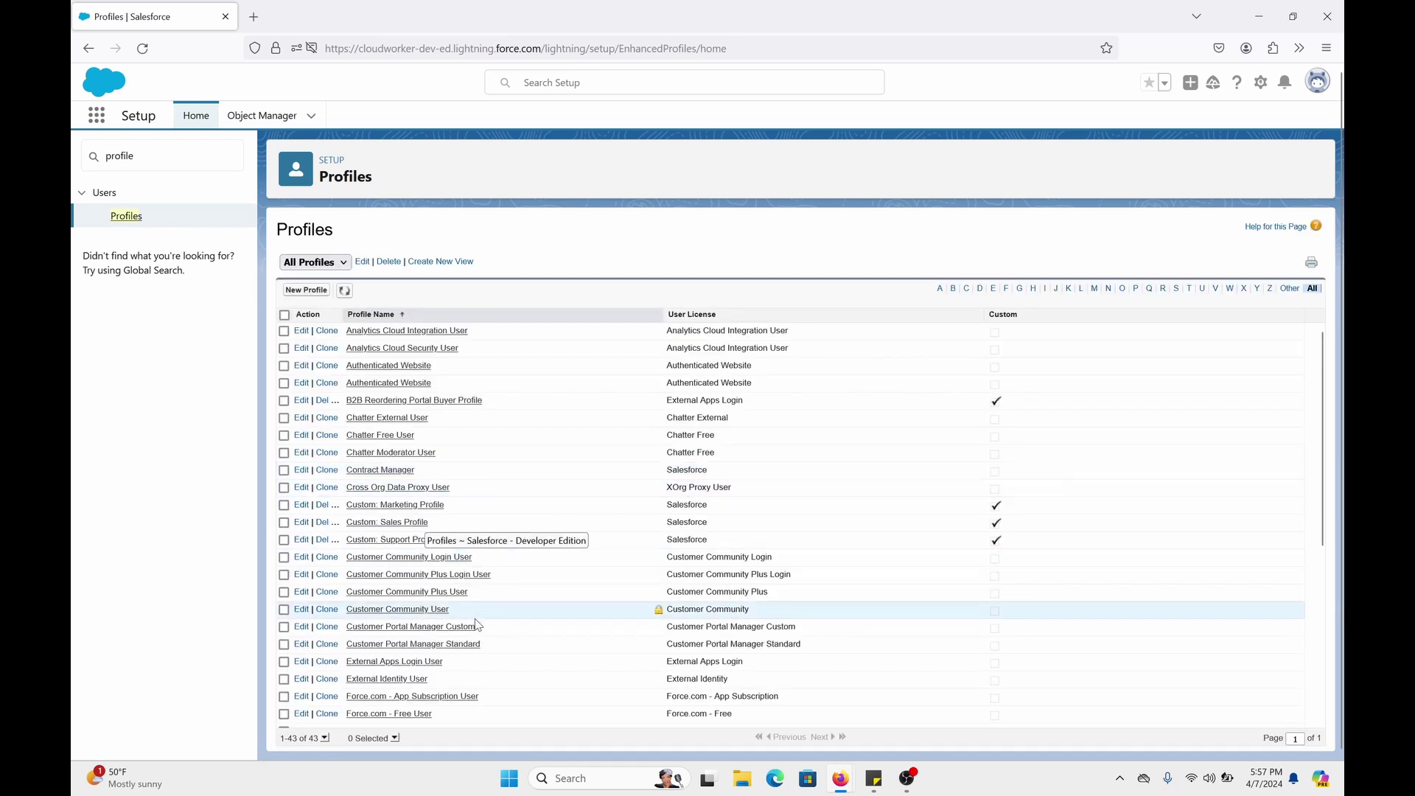
pyautogui.scroll(-3, 452, 672)
pyautogui.scroll(-3, 452, 672)
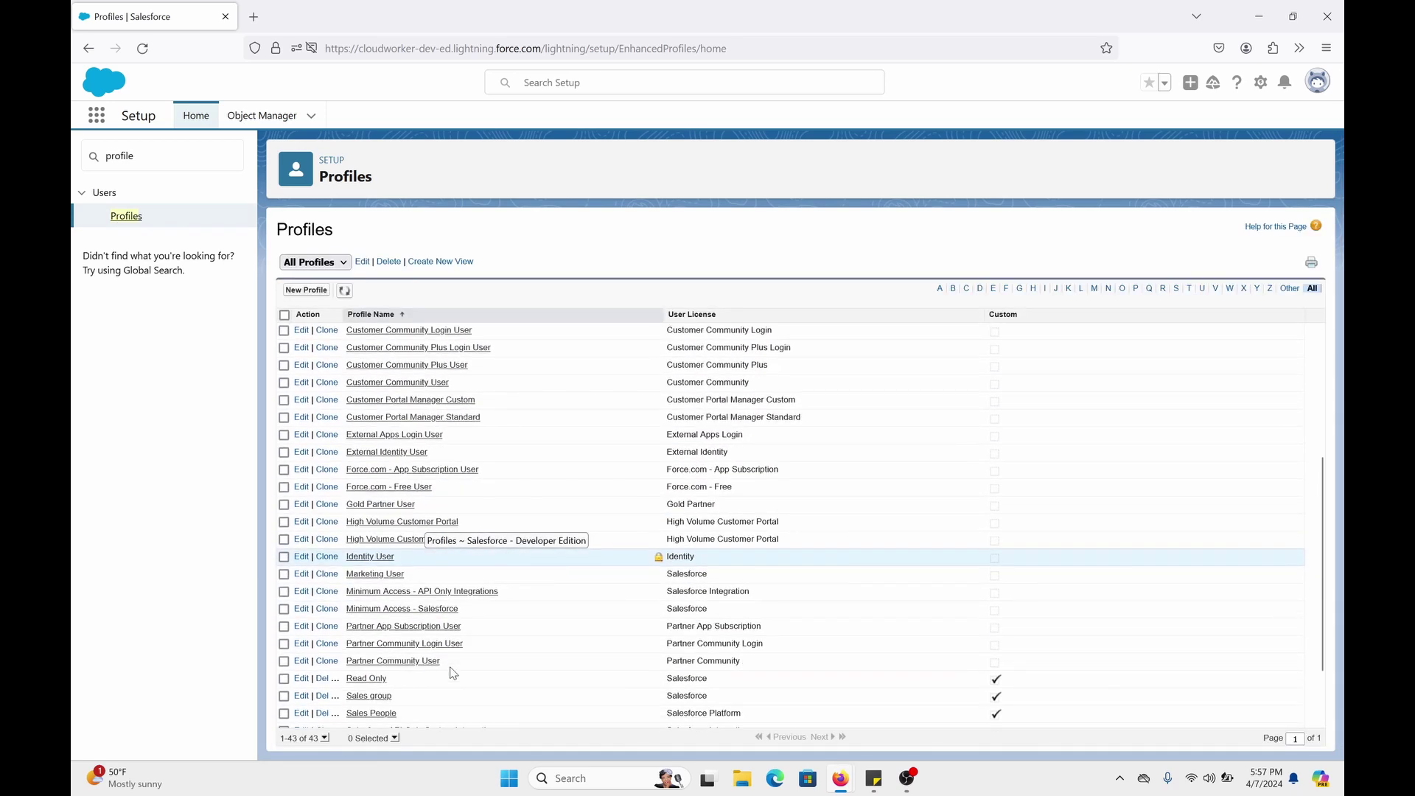
# Open the Custom: Sales Profile and locate its macro permissions, including Read on Macros
pyautogui.hotkey('ctrl', 'f')
pyautogui.write('sales pro')
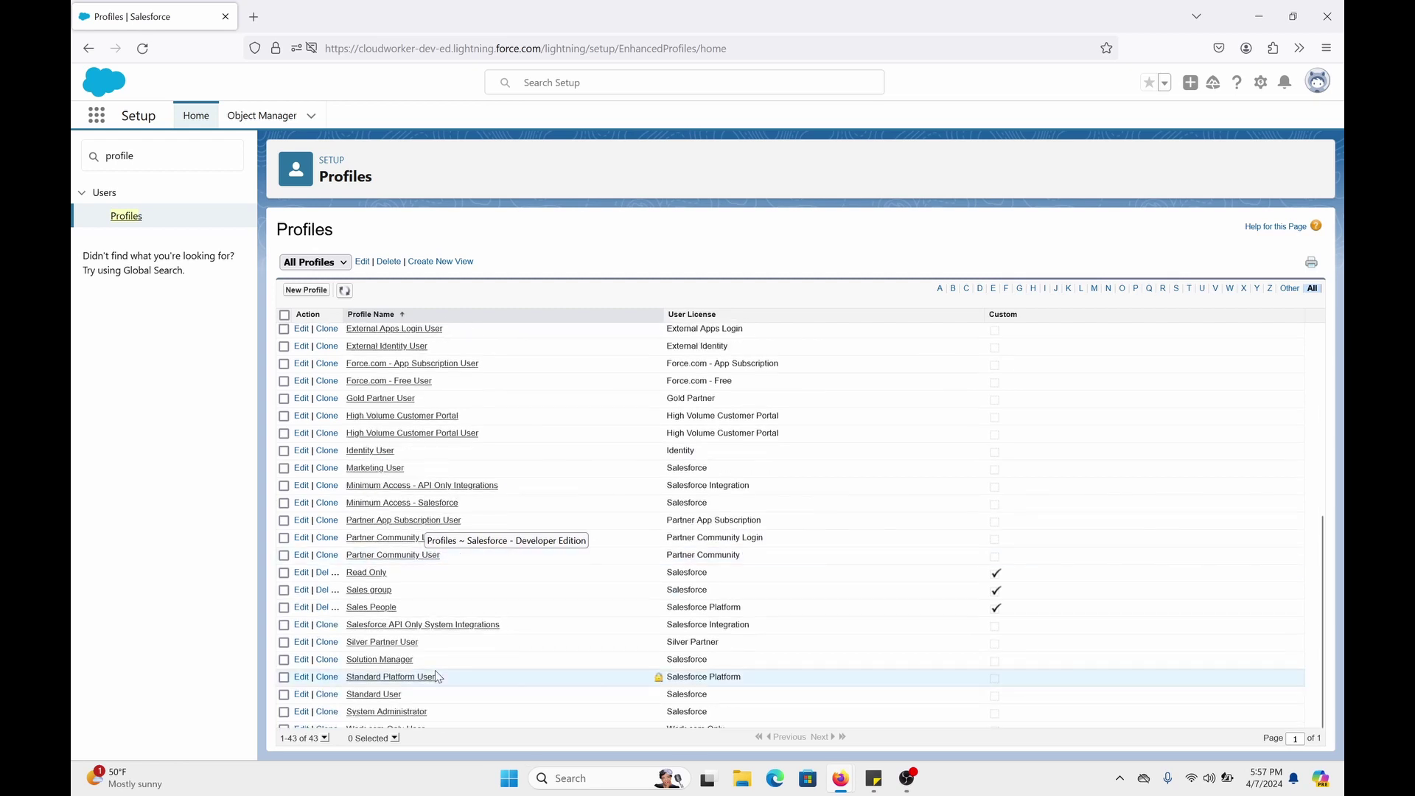
pyautogui.press('Return')
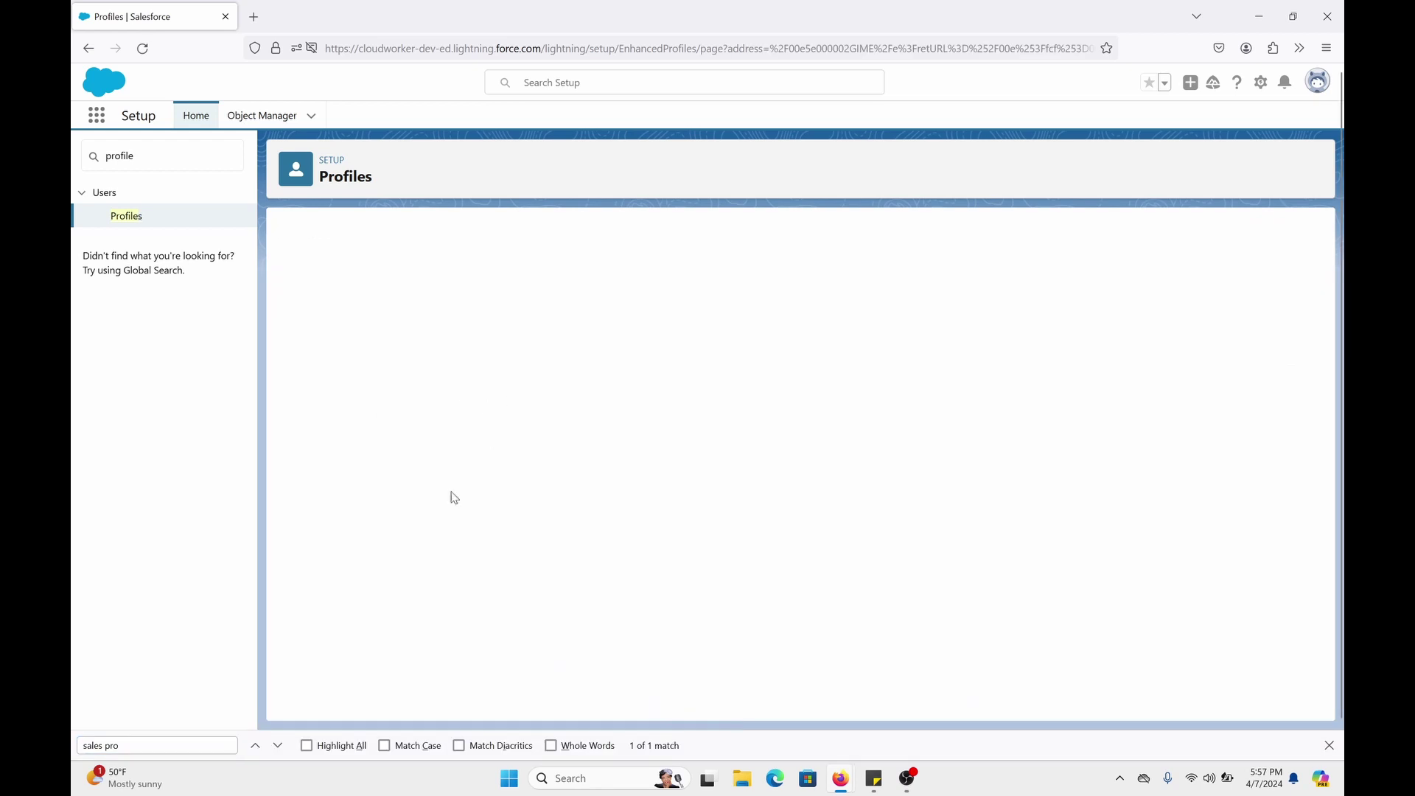
pyautogui.hotkey('ctrl', 'f')
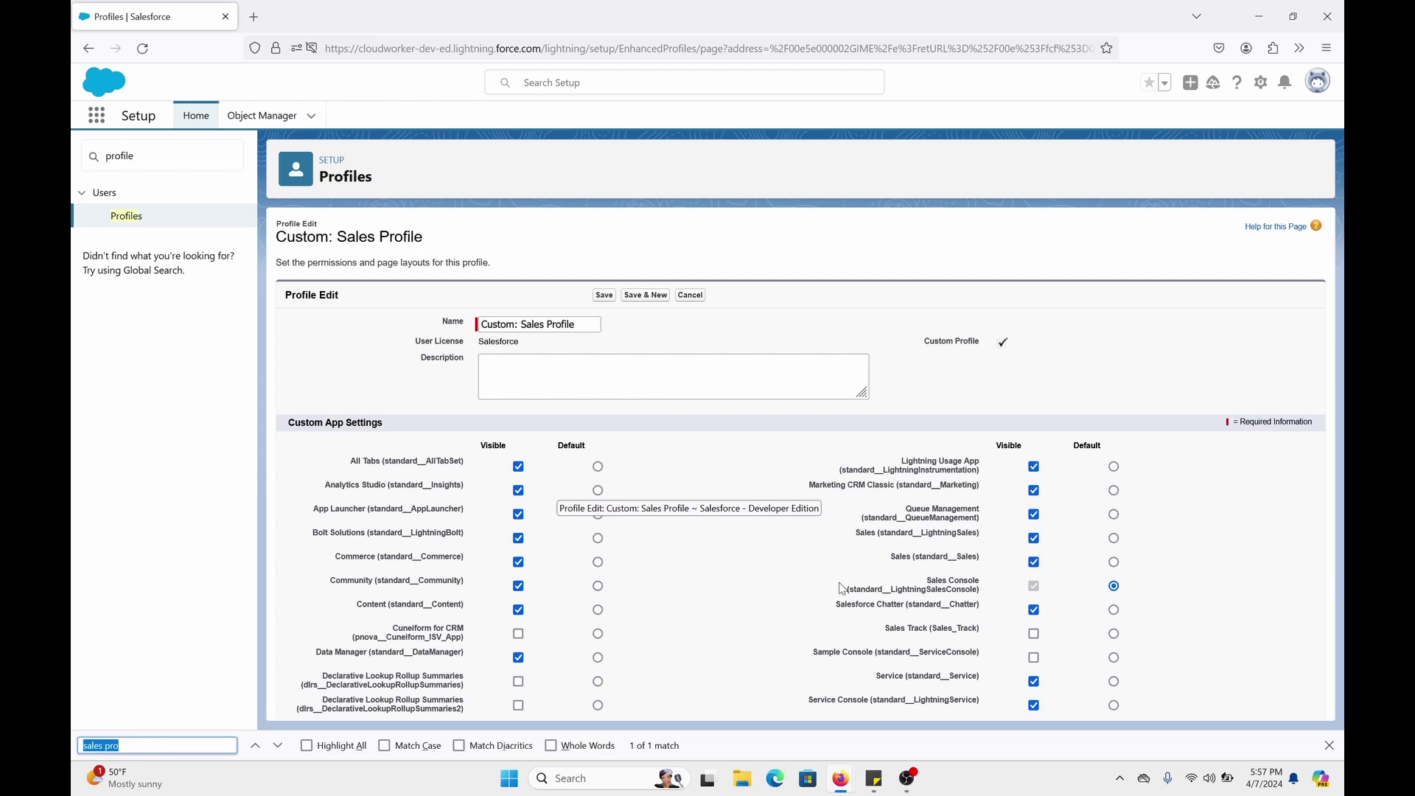
pyautogui.write('macros')
pyautogui.click(277, 750)
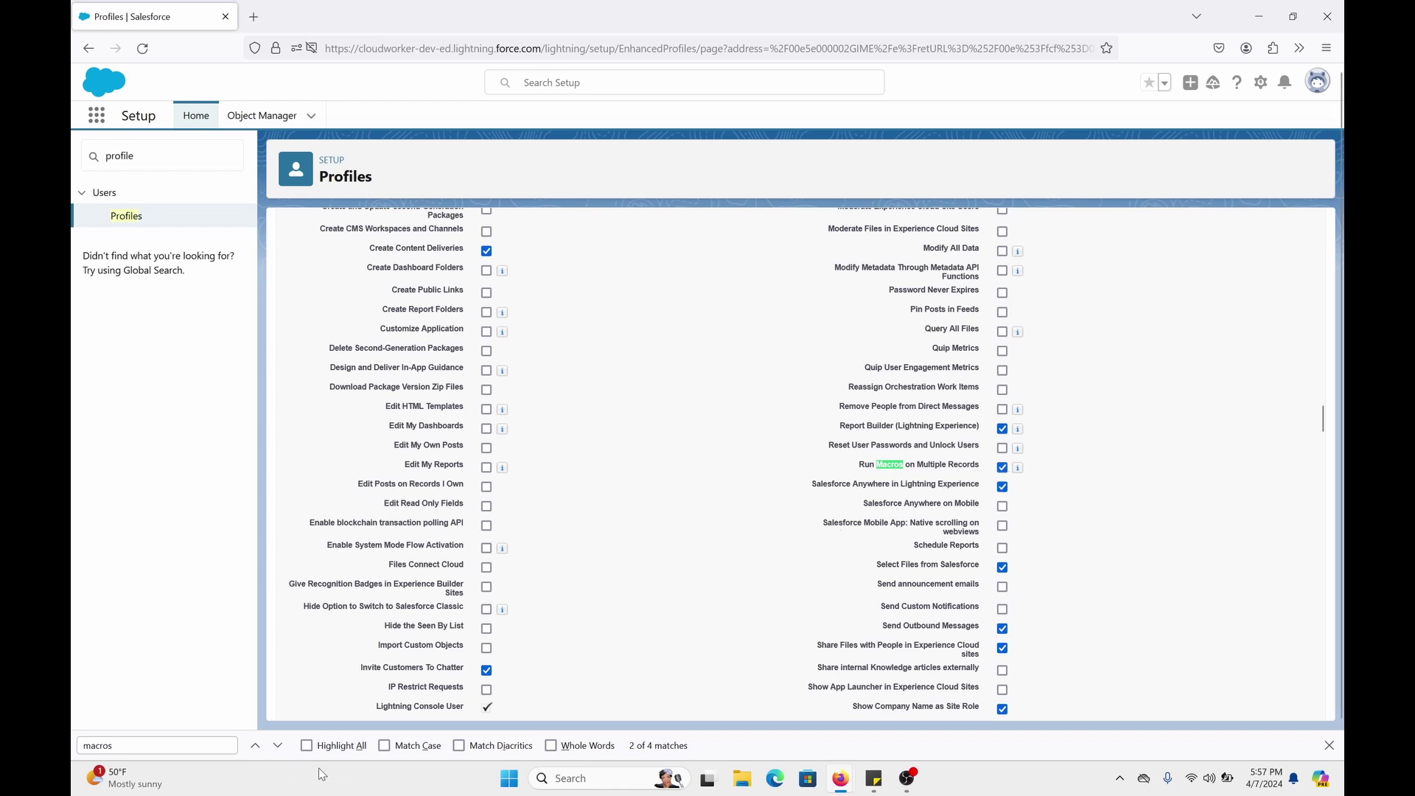
pyautogui.click(277, 745)
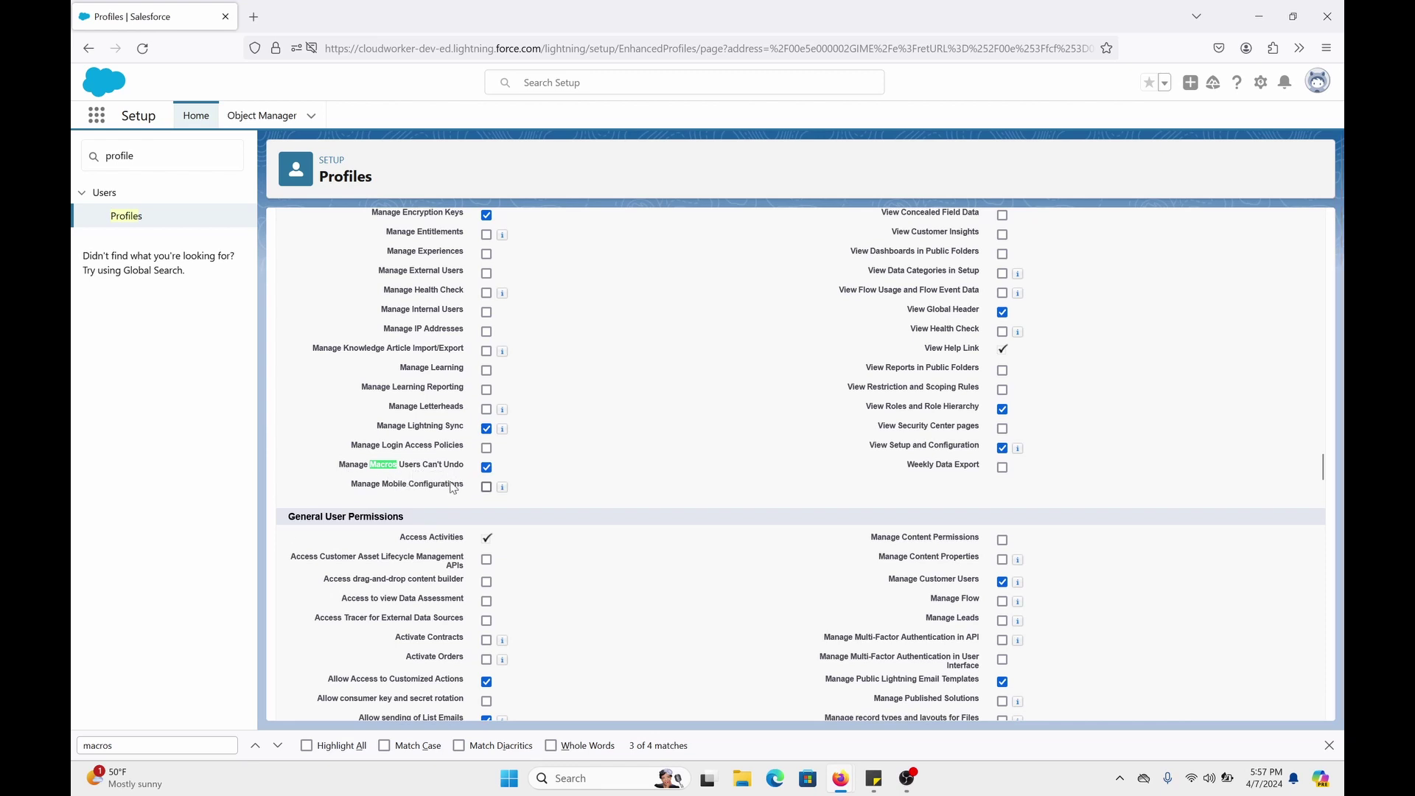
pyautogui.click(278, 745)
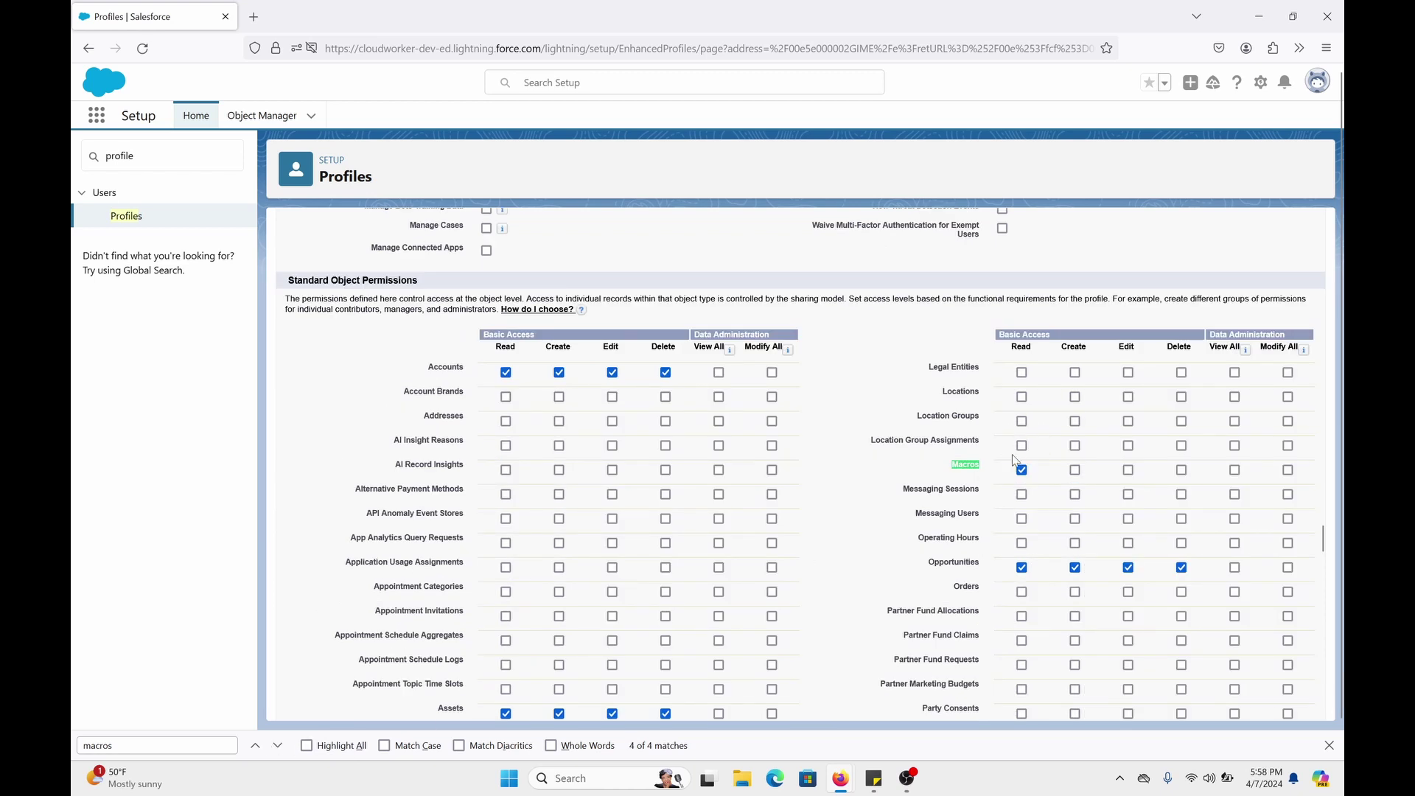
pyautogui.doubleClick(182, 164)
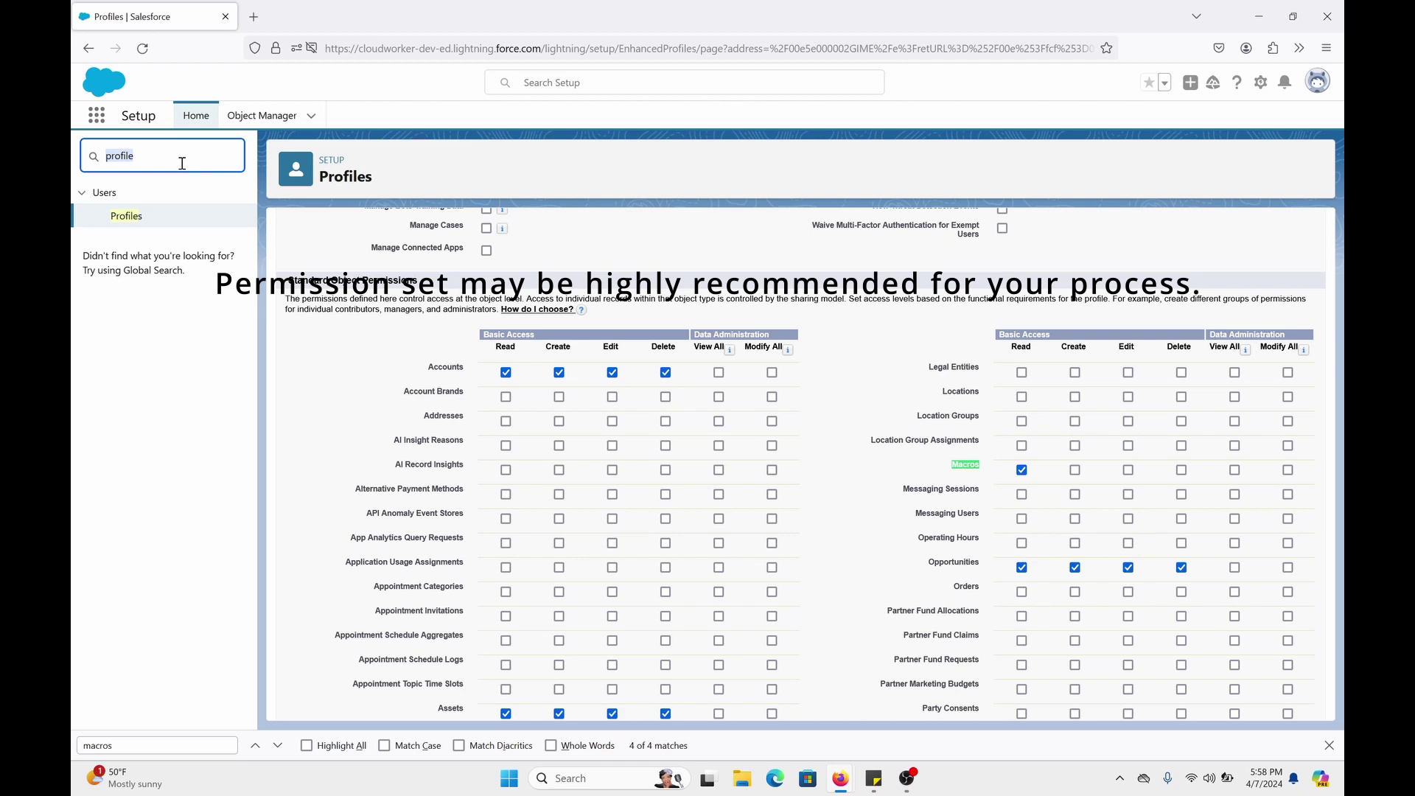
# Create and save a permission set labelled 'macro user' with API name macro_user
pyautogui.write('permi')
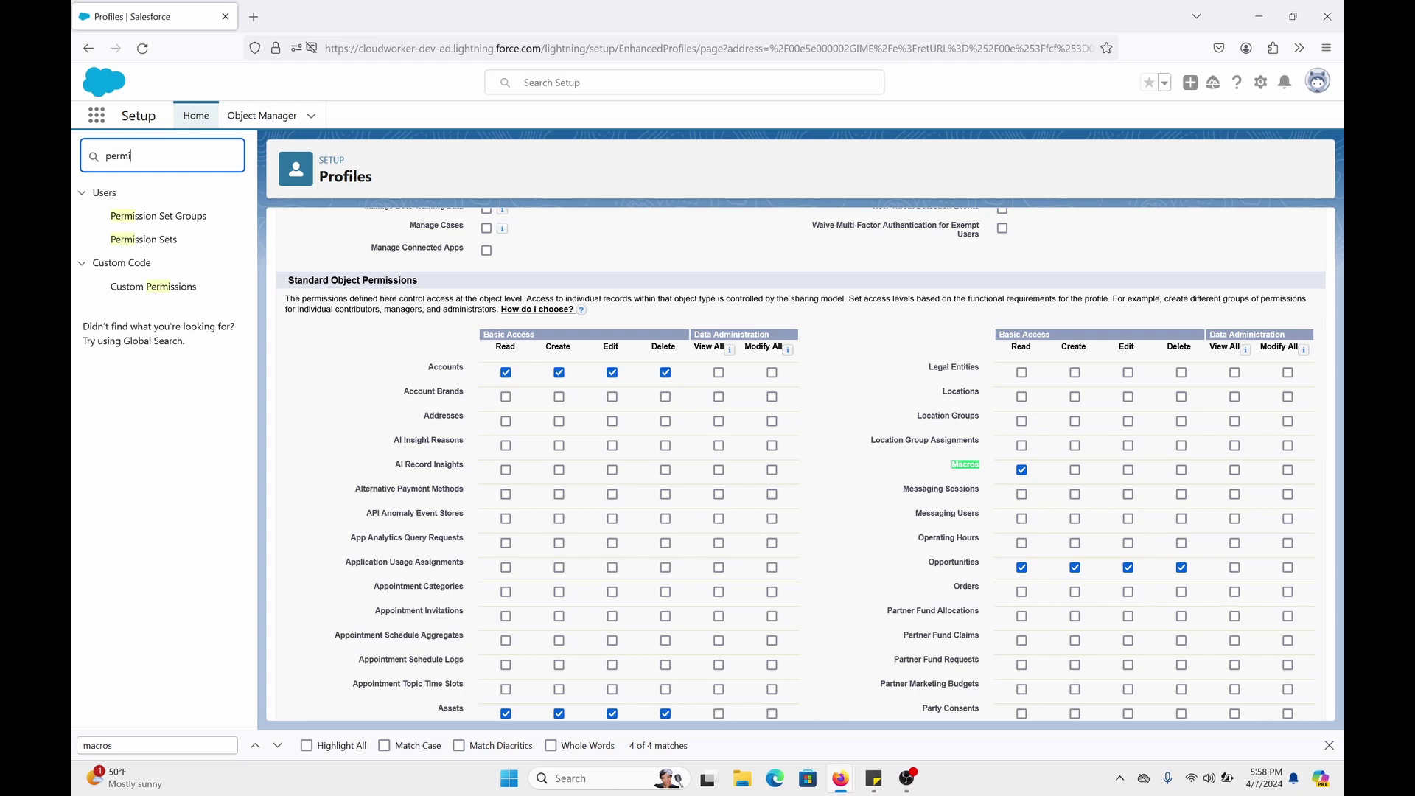
pyautogui.click(143, 239)
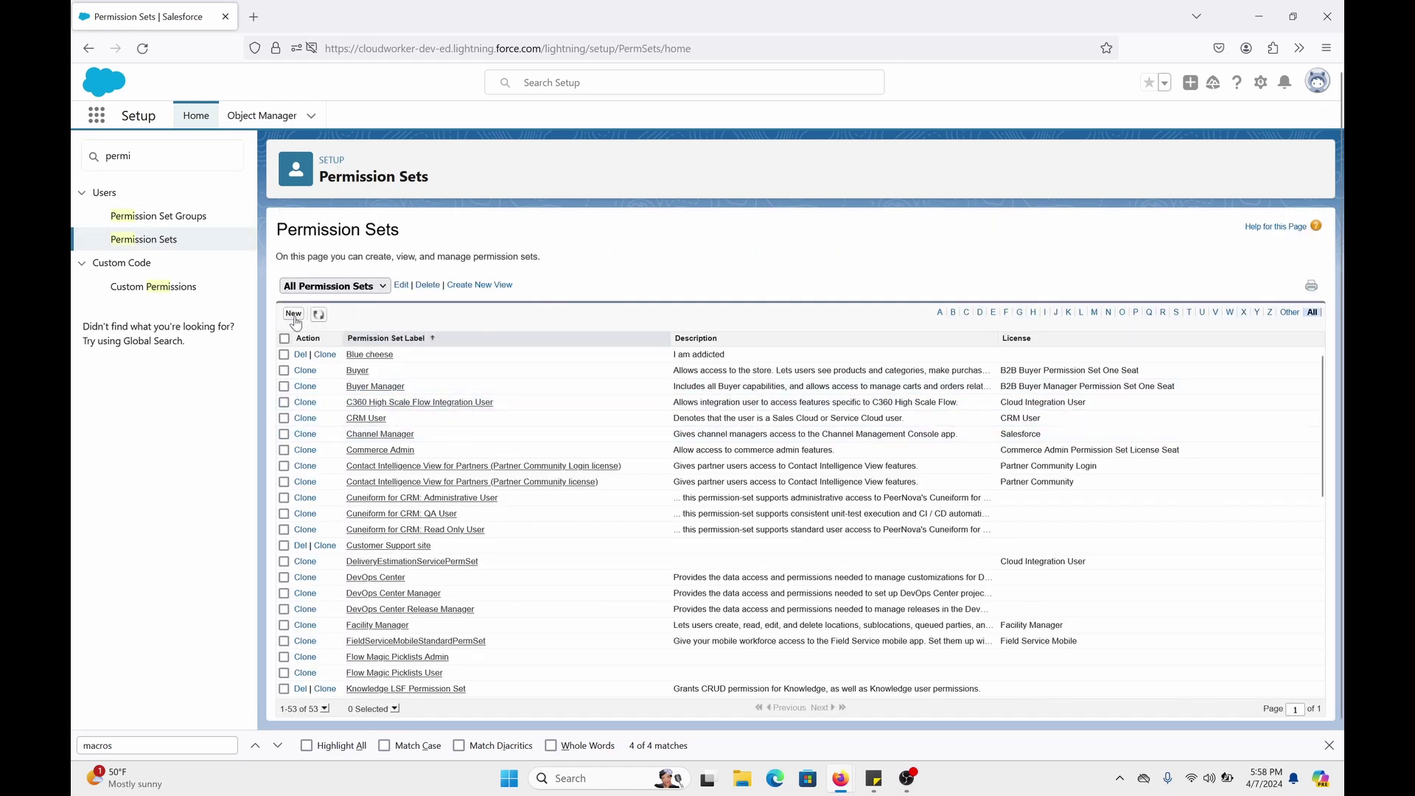
pyautogui.click(296, 324)
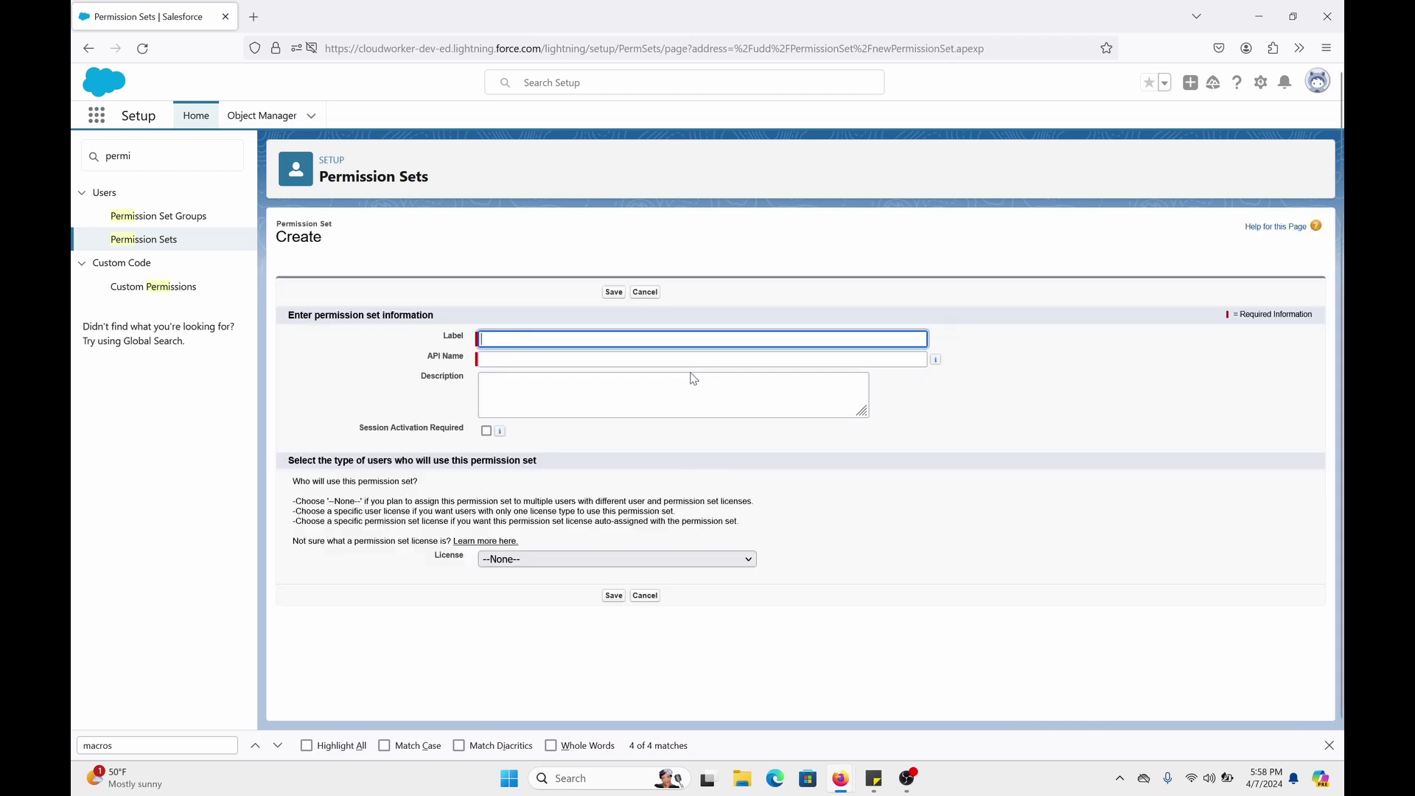
pyautogui.click(637, 341)
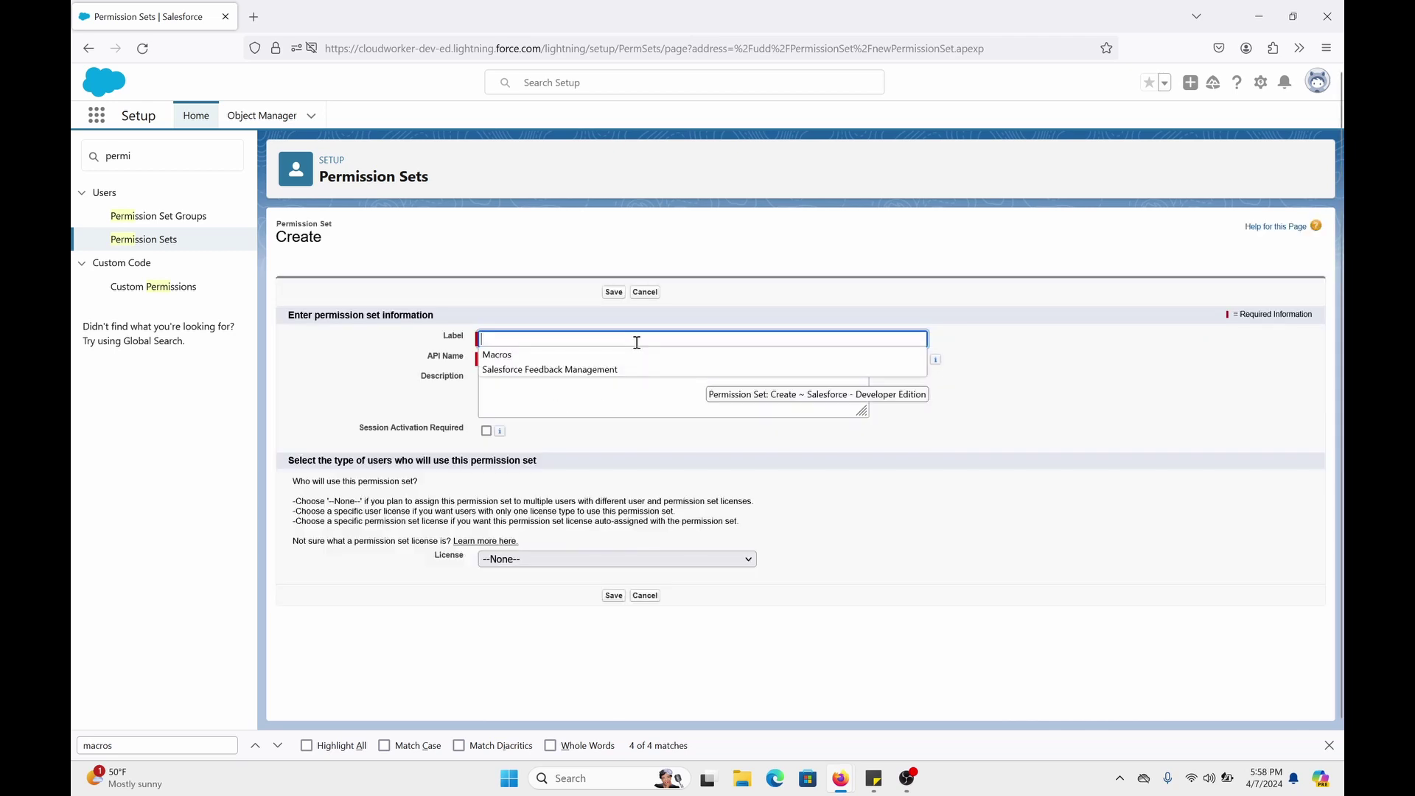
pyautogui.write('macro user')
pyautogui.press('Tab')
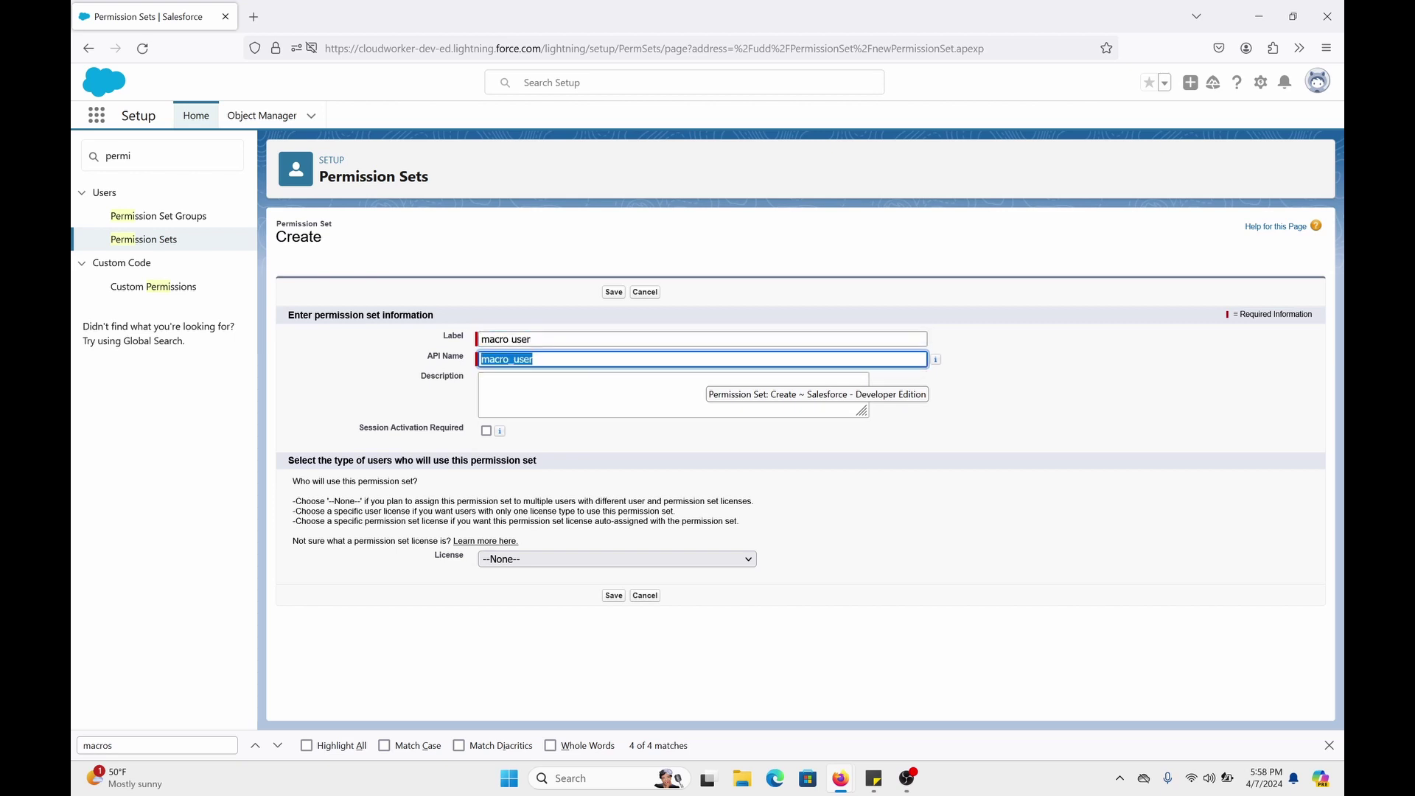
pyautogui.click(614, 596)
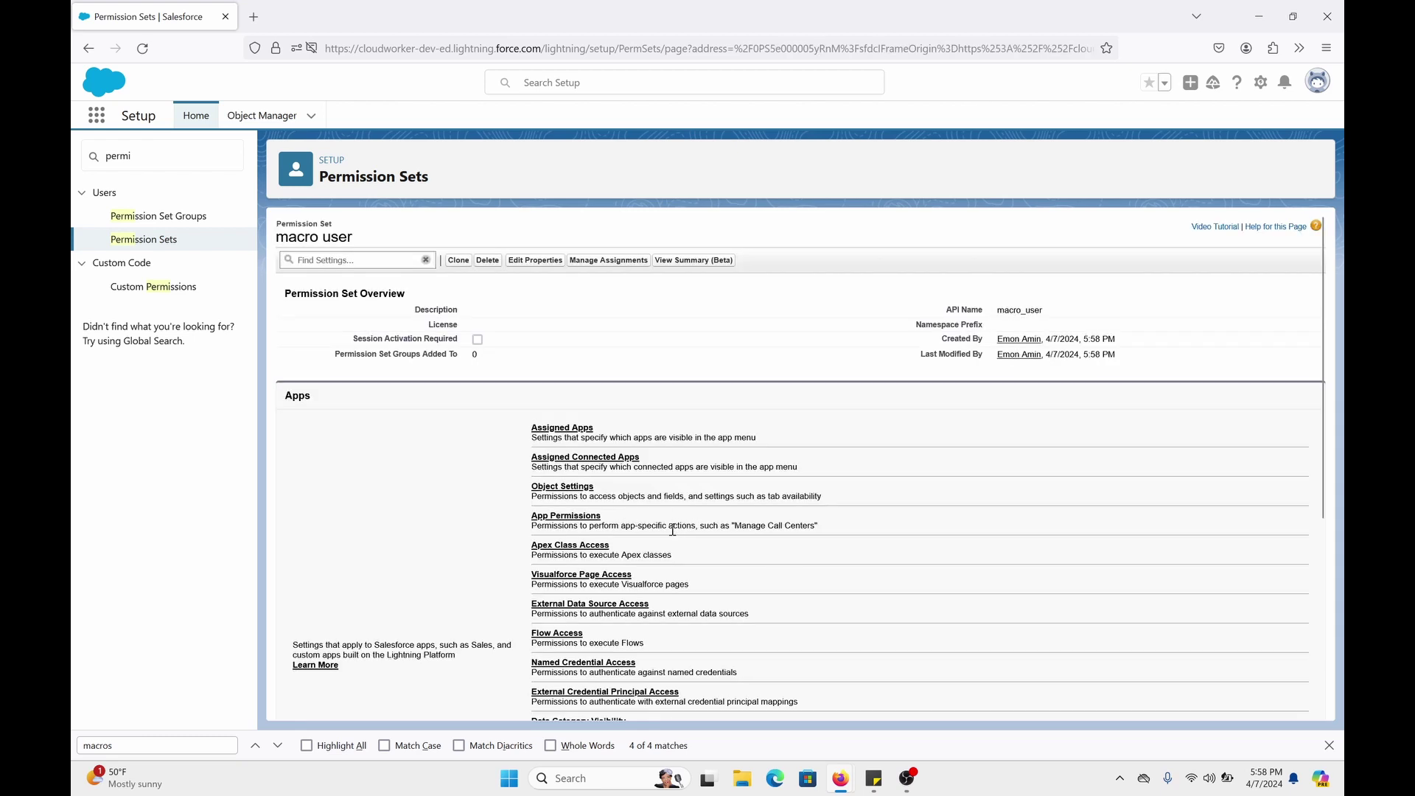
# Edit the set's App Permissions and enable Manage Macros Users Can't Undo
pyautogui.click(585, 517)
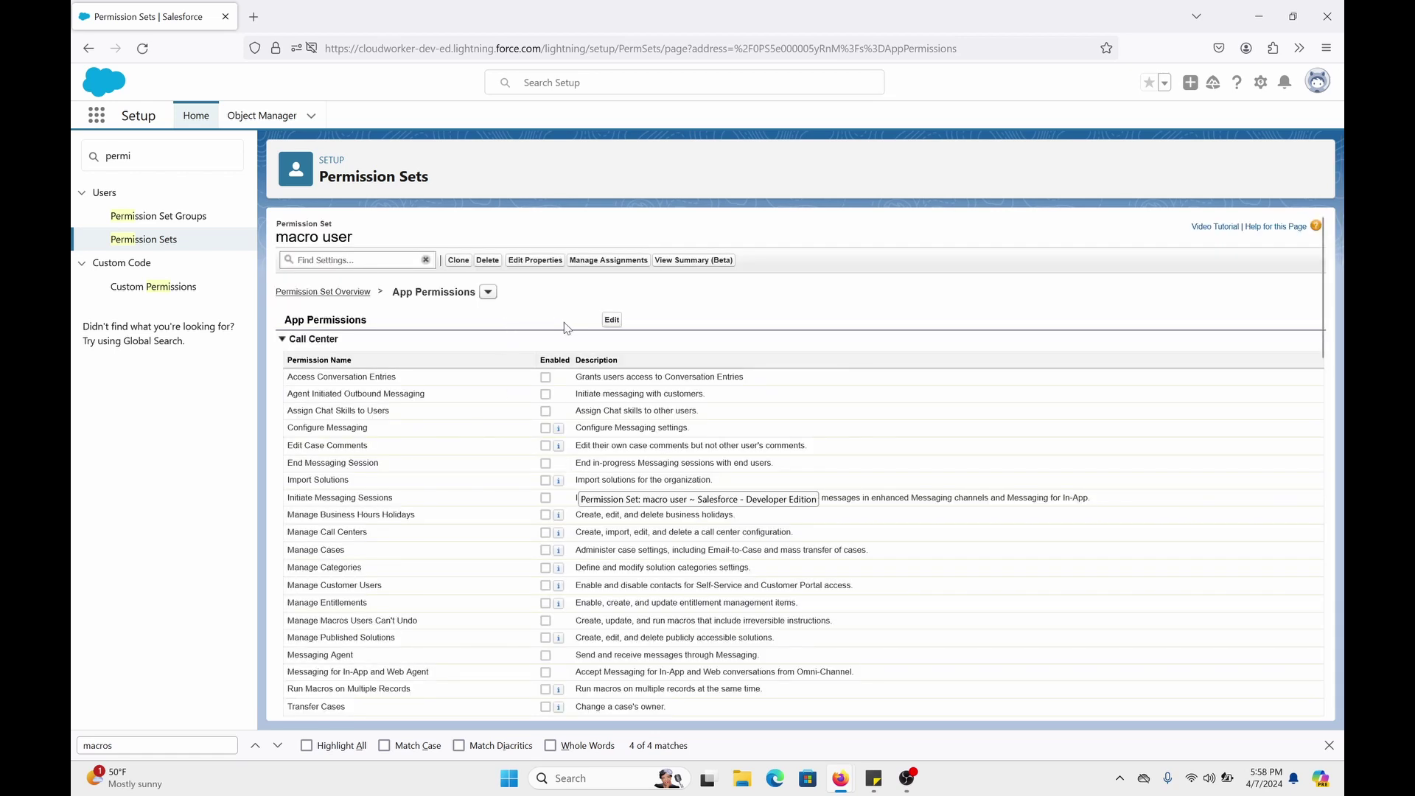
pyautogui.press('BackSpace')
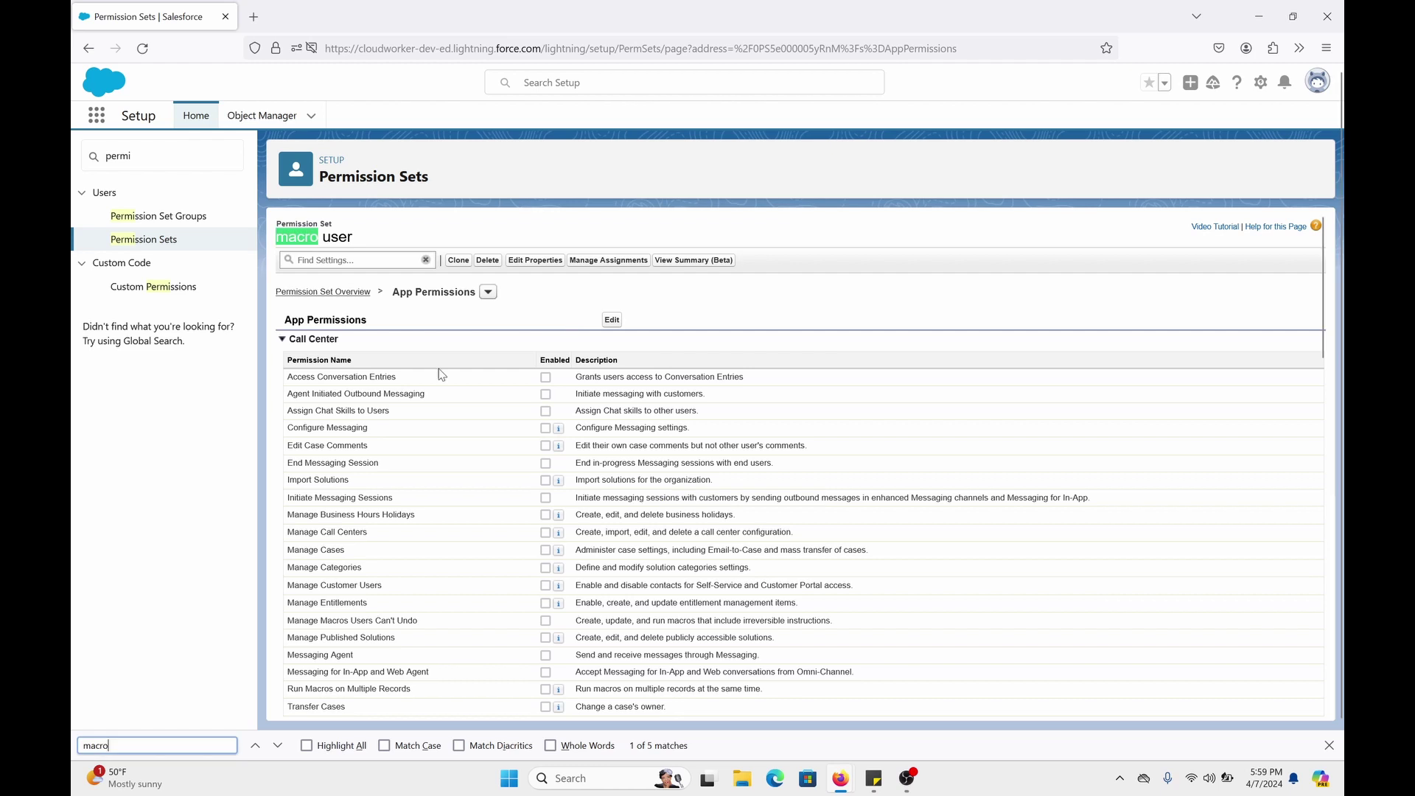
pyautogui.click(612, 319)
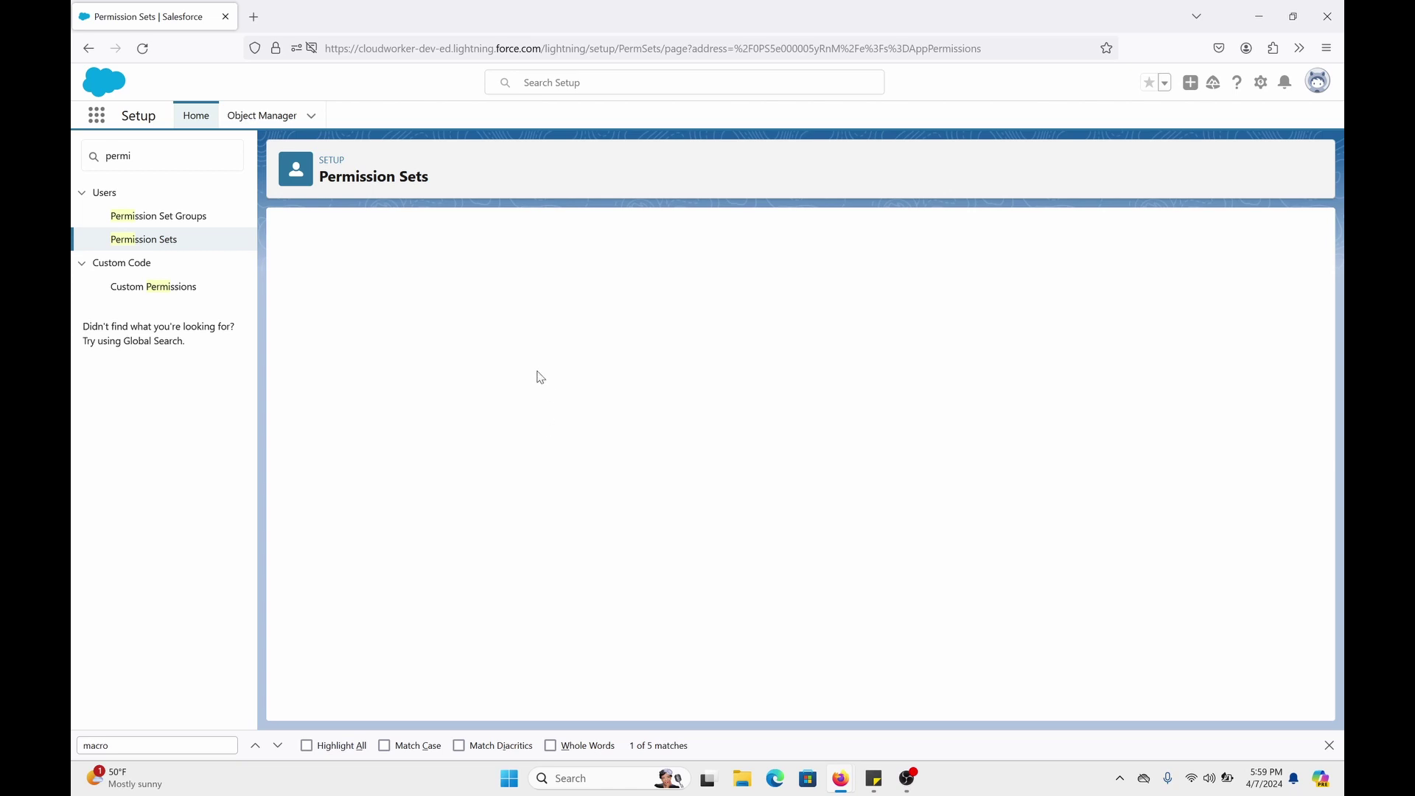
pyautogui.click(173, 741)
pyautogui.press('BackSpace')
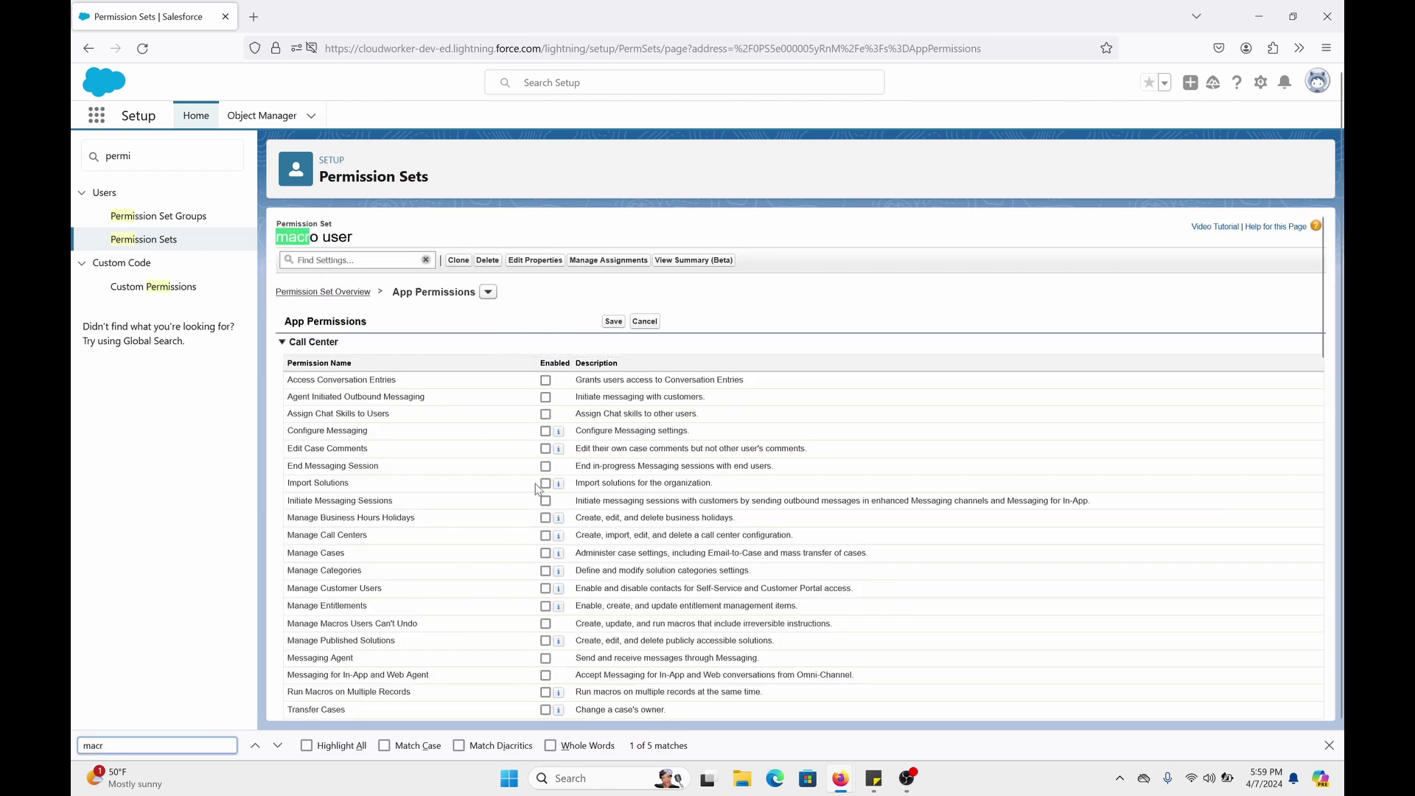
pyautogui.click(278, 746)
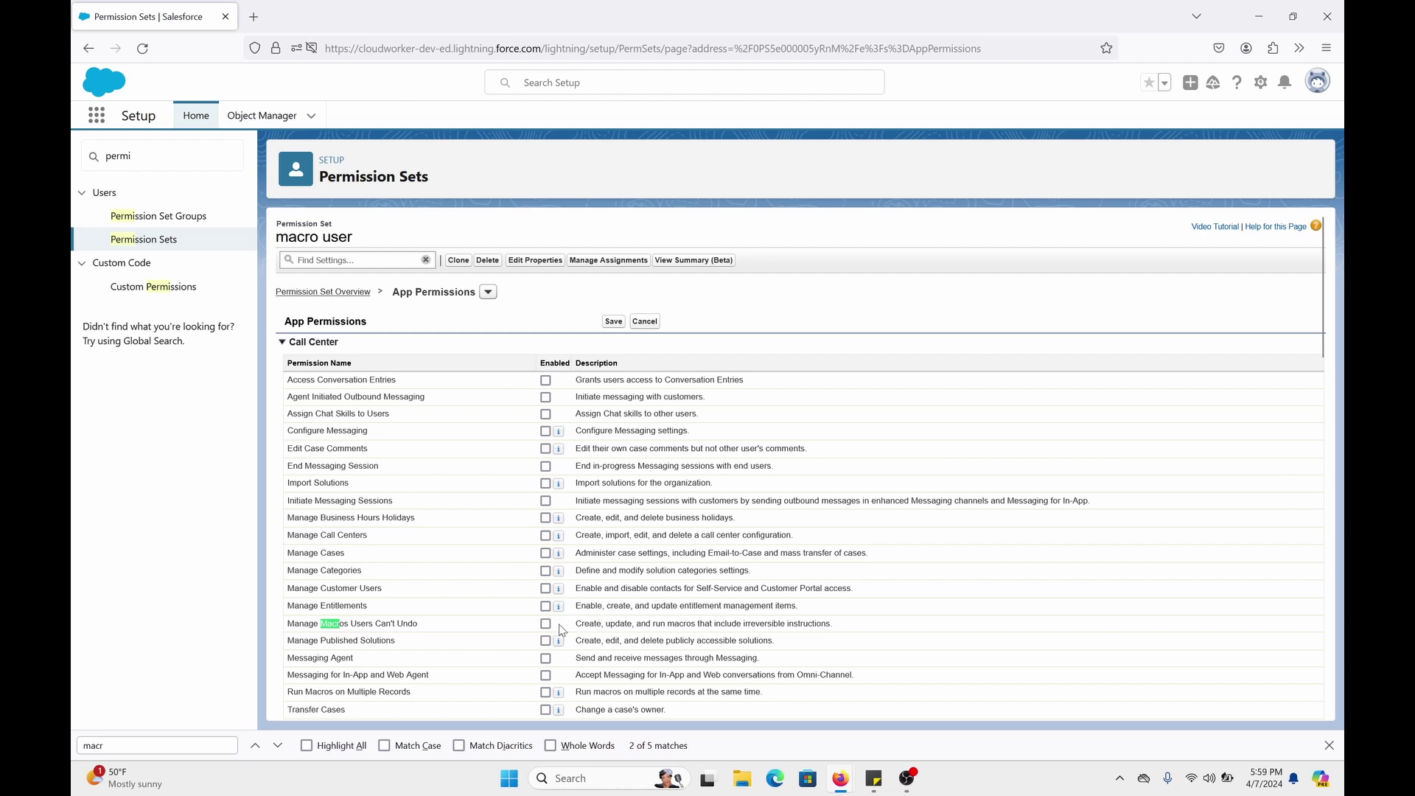
pyautogui.click(545, 623)
# Enable Run Macros on Multiple Records and save the app permission changes, confirming
pyautogui.click(278, 746)
pyautogui.click(279, 746)
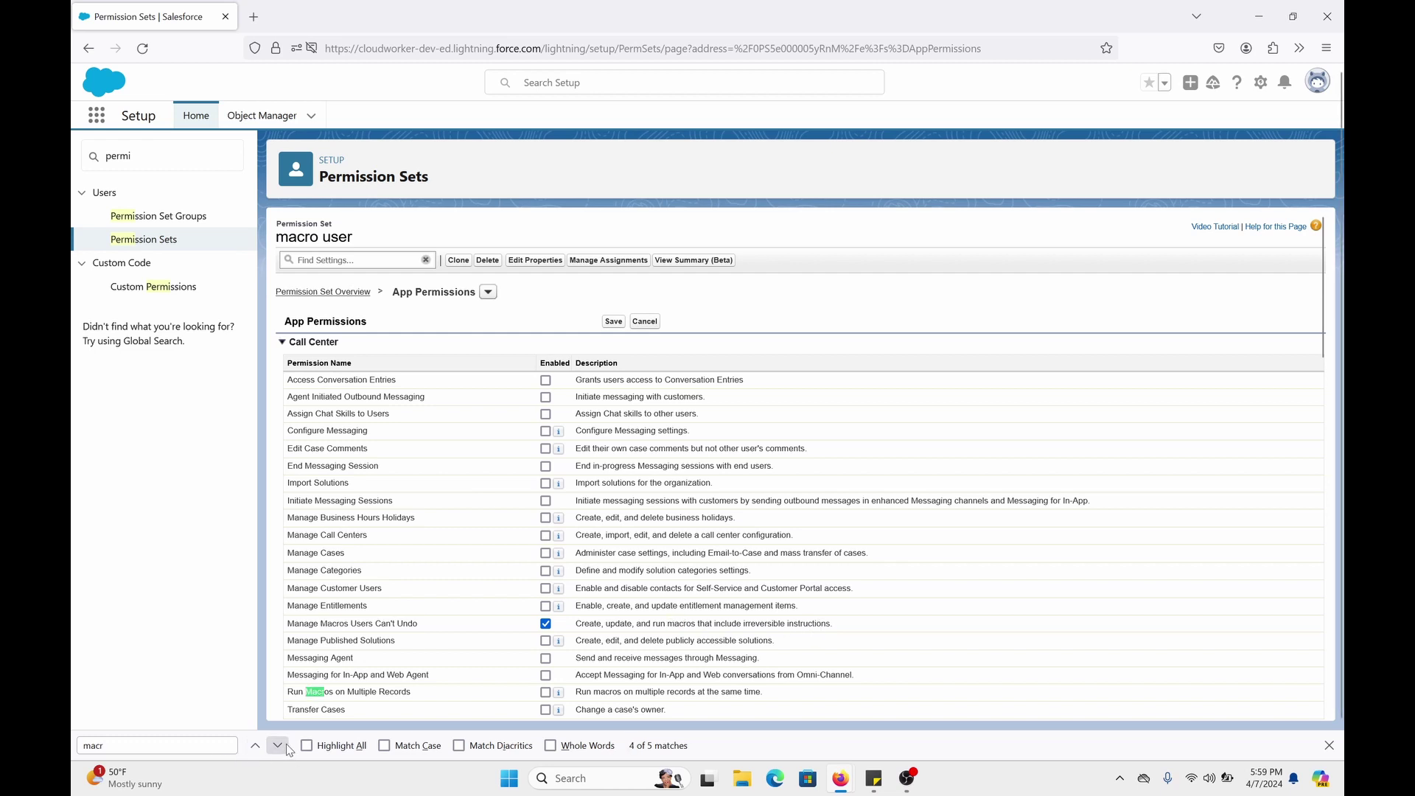
pyautogui.click(546, 693)
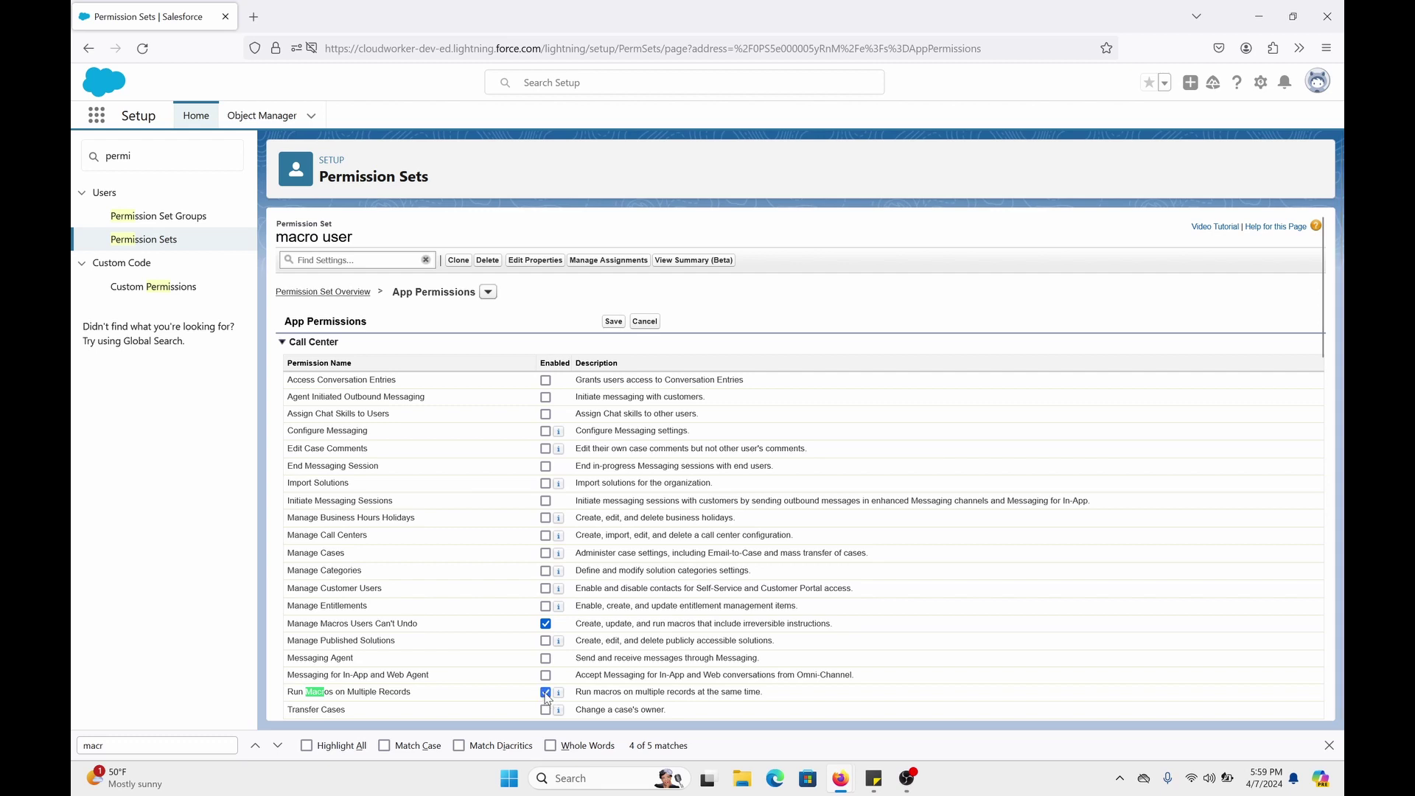
pyautogui.click(279, 746)
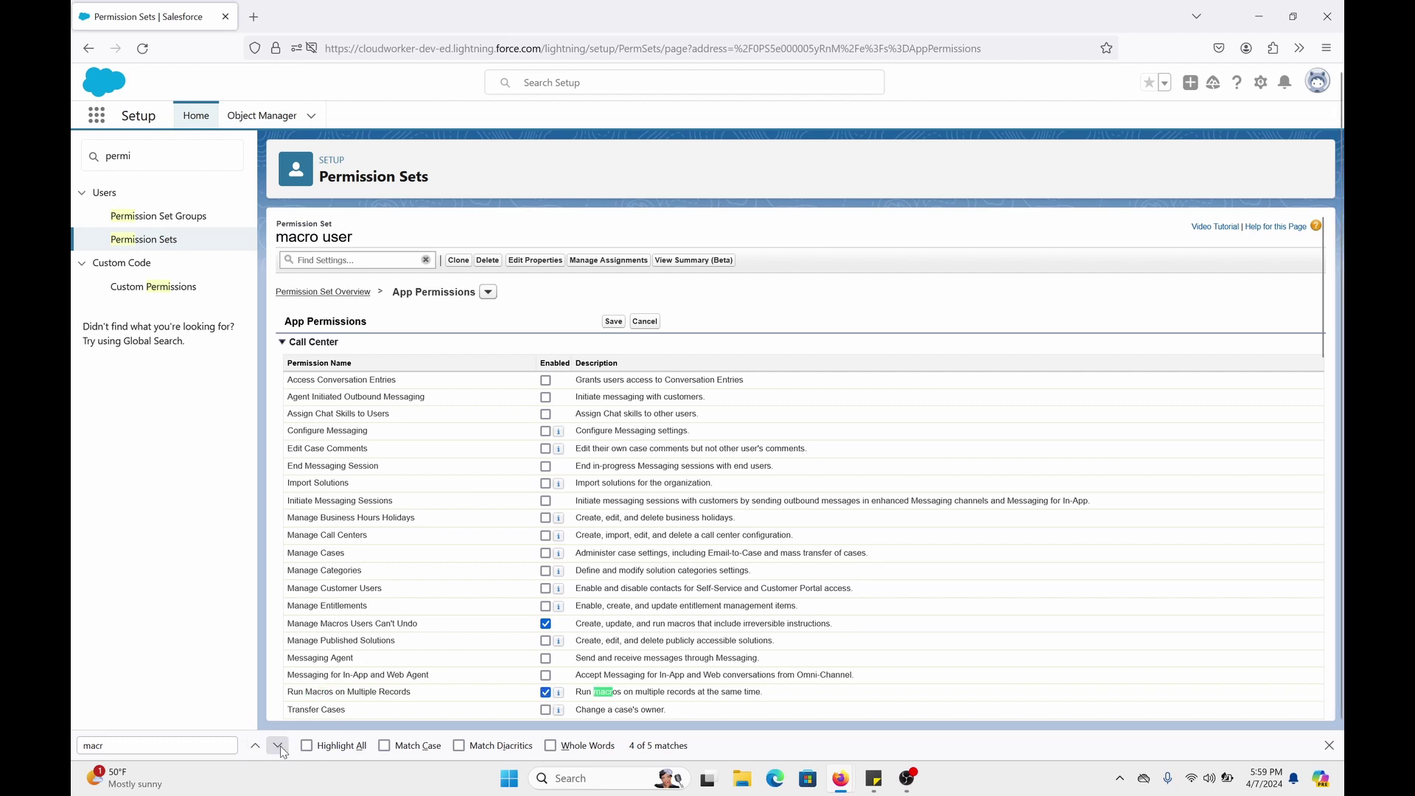
pyautogui.click(613, 321)
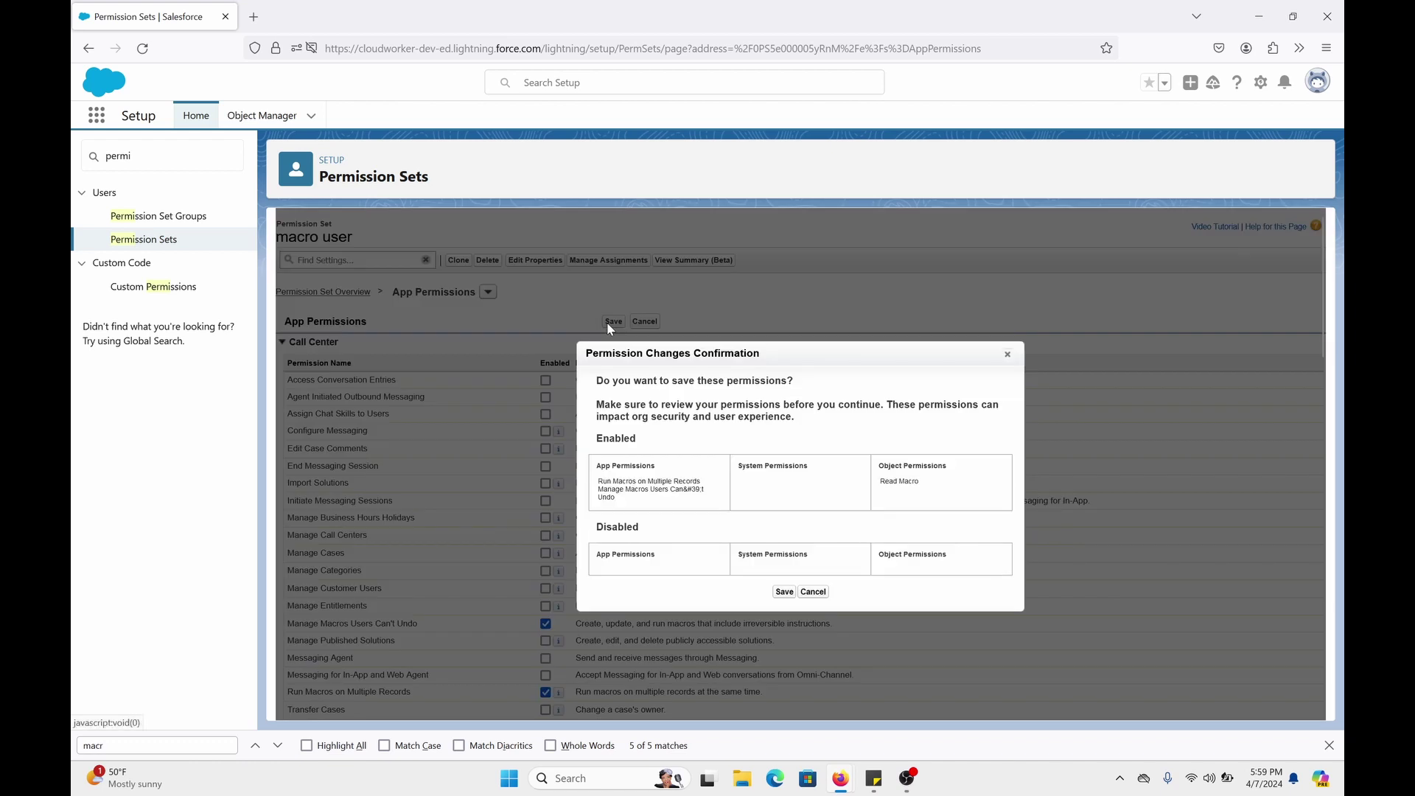
pyautogui.click(784, 591)
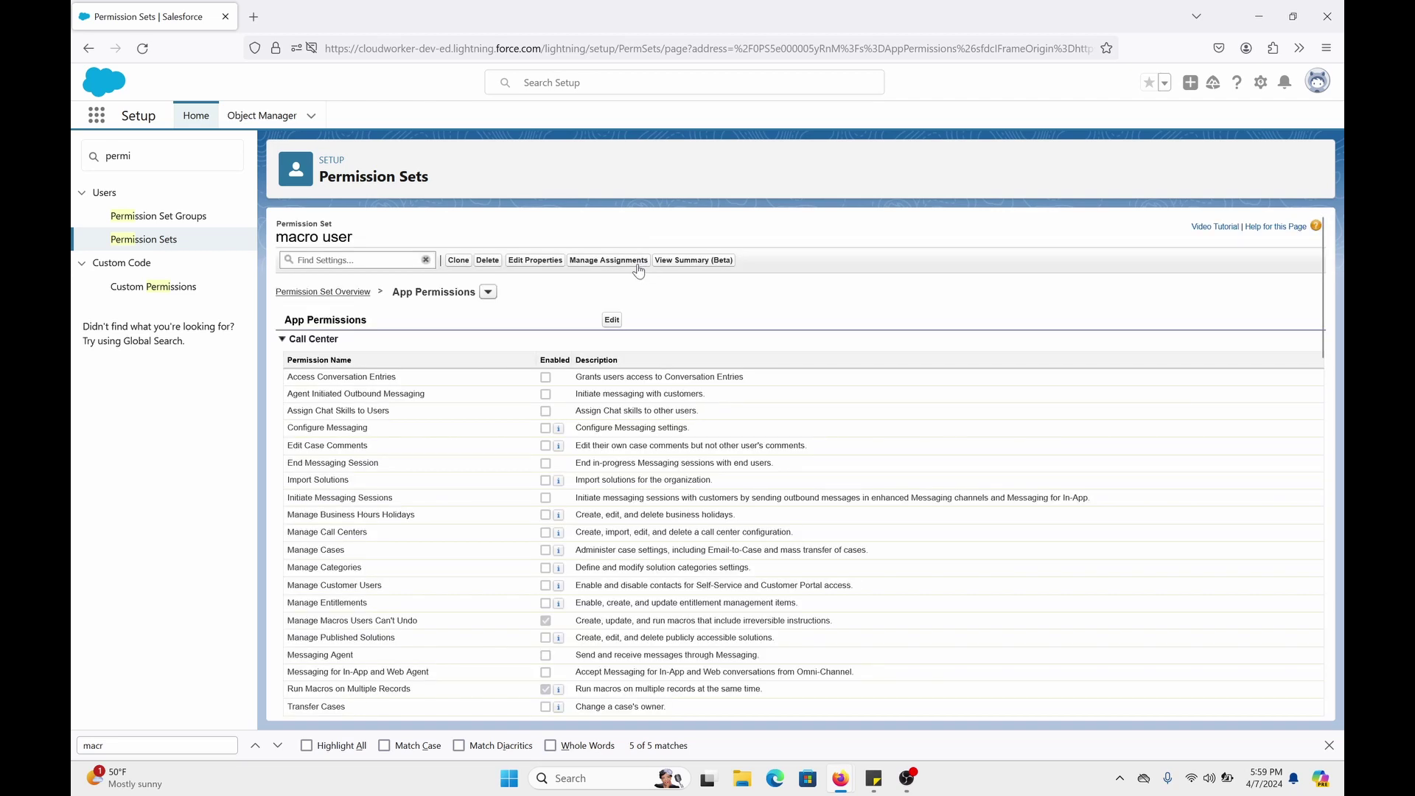
# Assign the macro user permission set to the VP, North American Sales user, no expiration
pyautogui.click(638, 266)
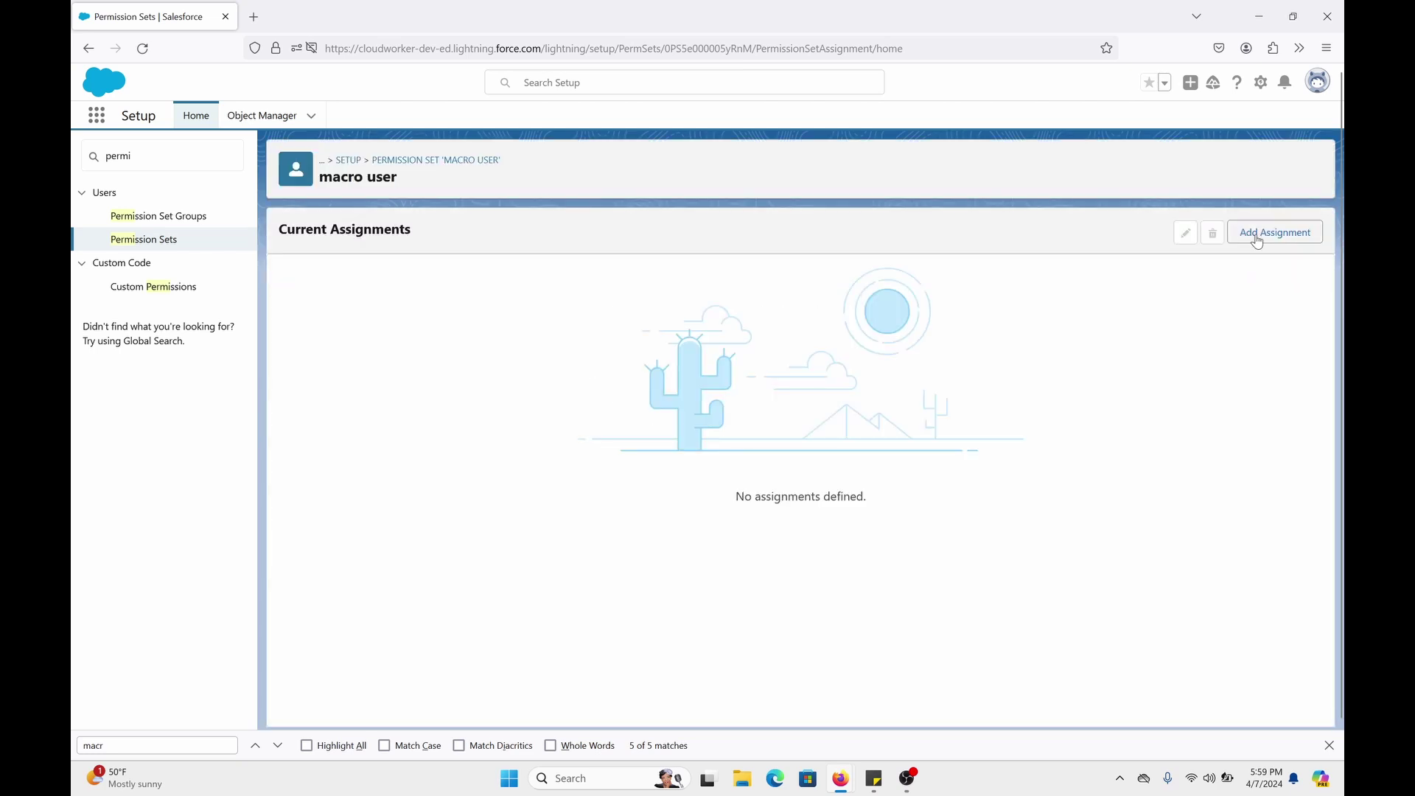
pyautogui.click(1254, 232)
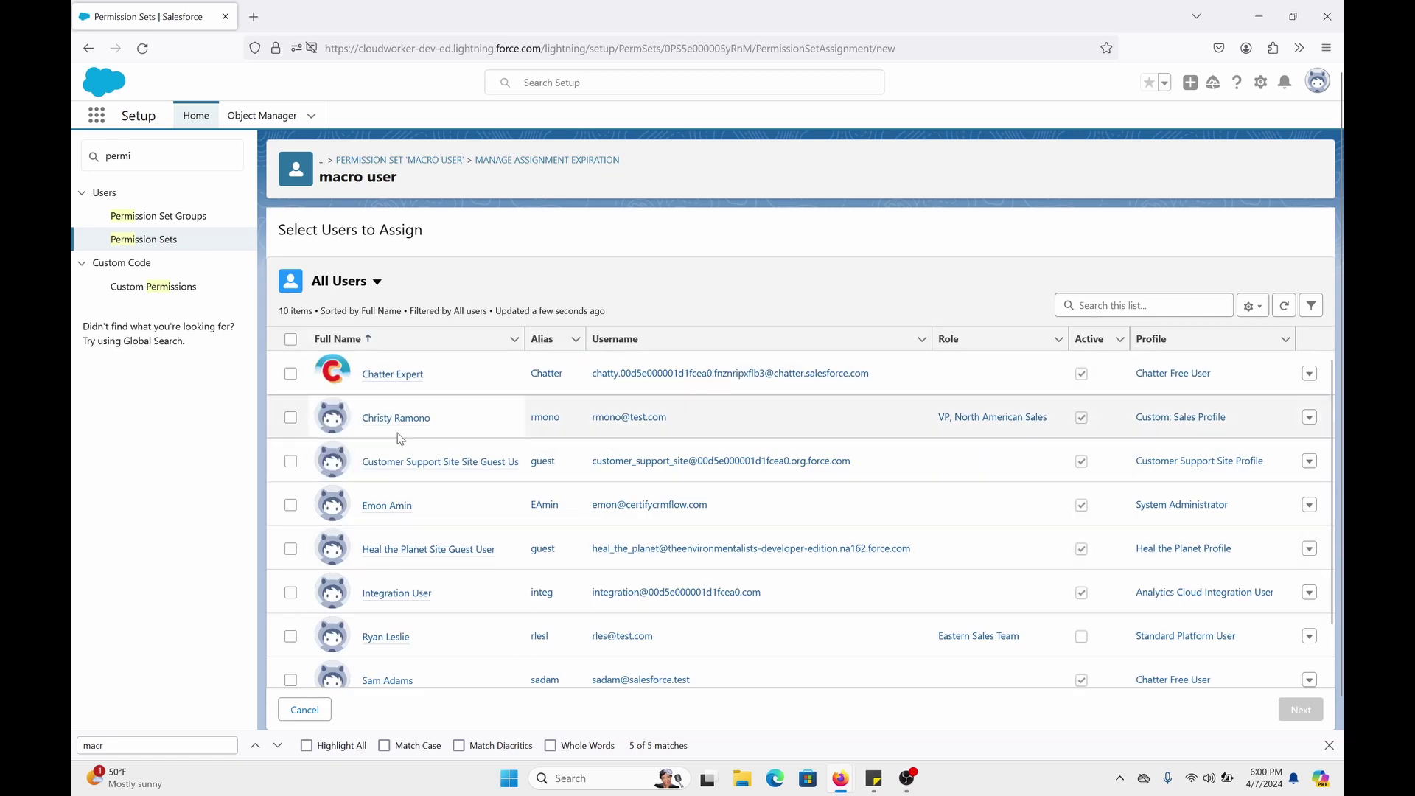
pyautogui.click(291, 417)
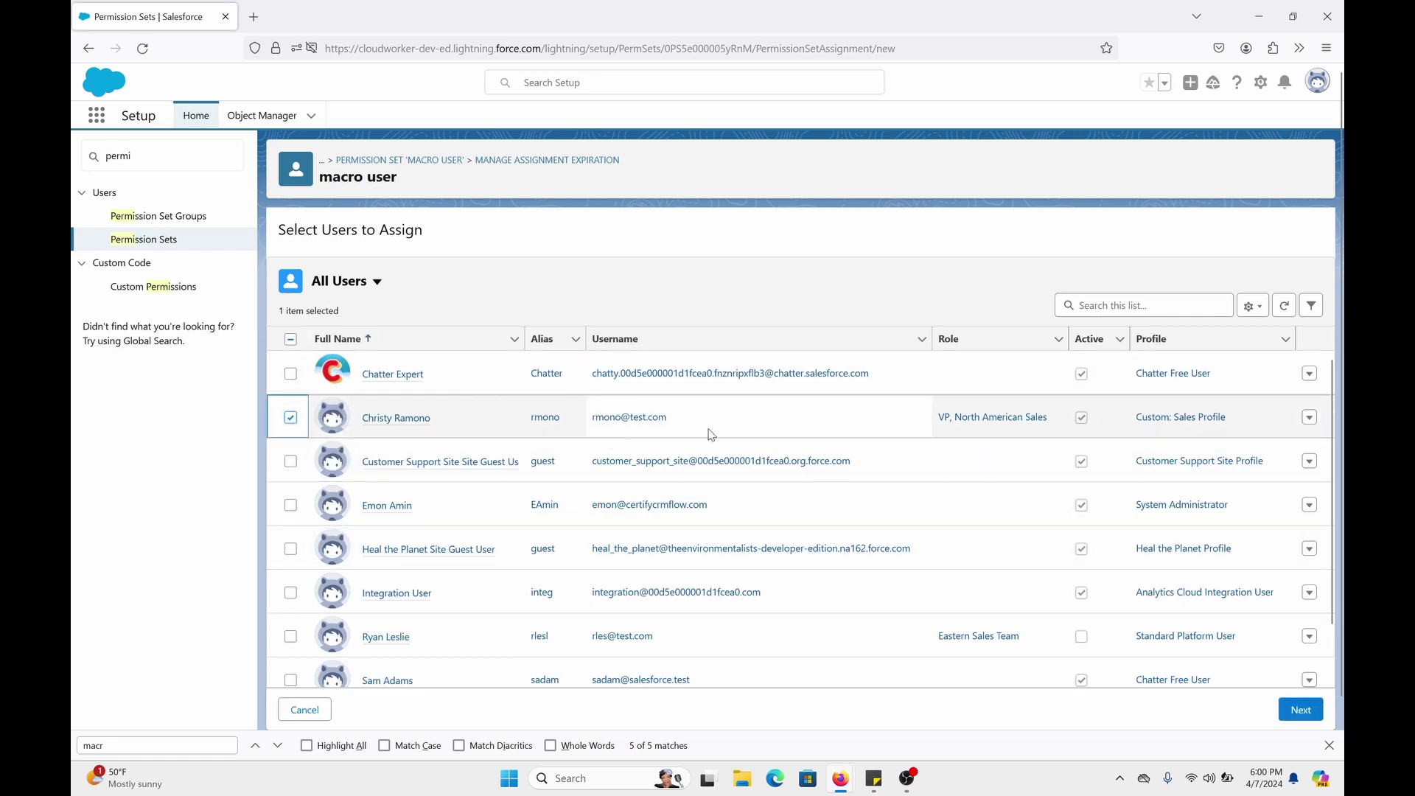
pyautogui.click(1304, 716)
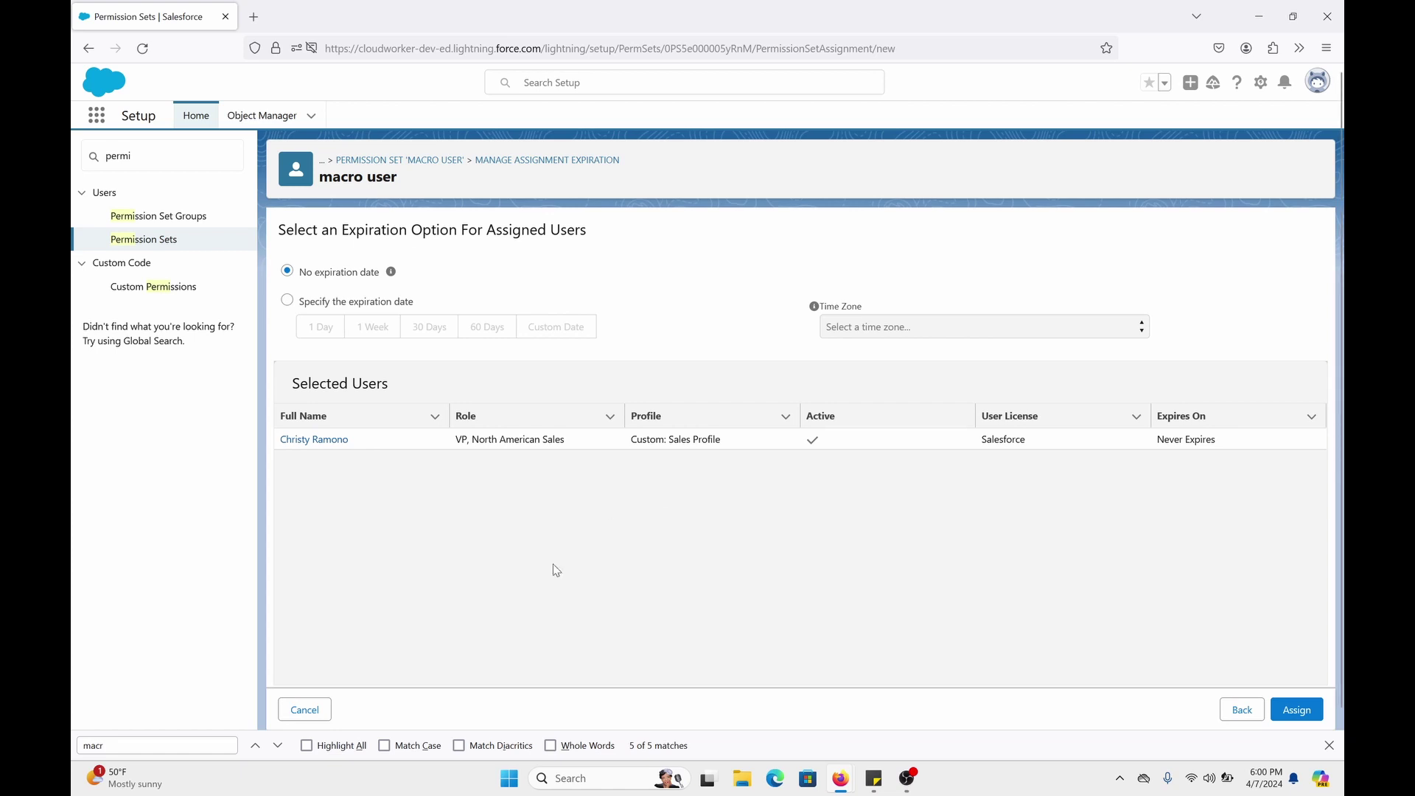
pyautogui.click(171, 157)
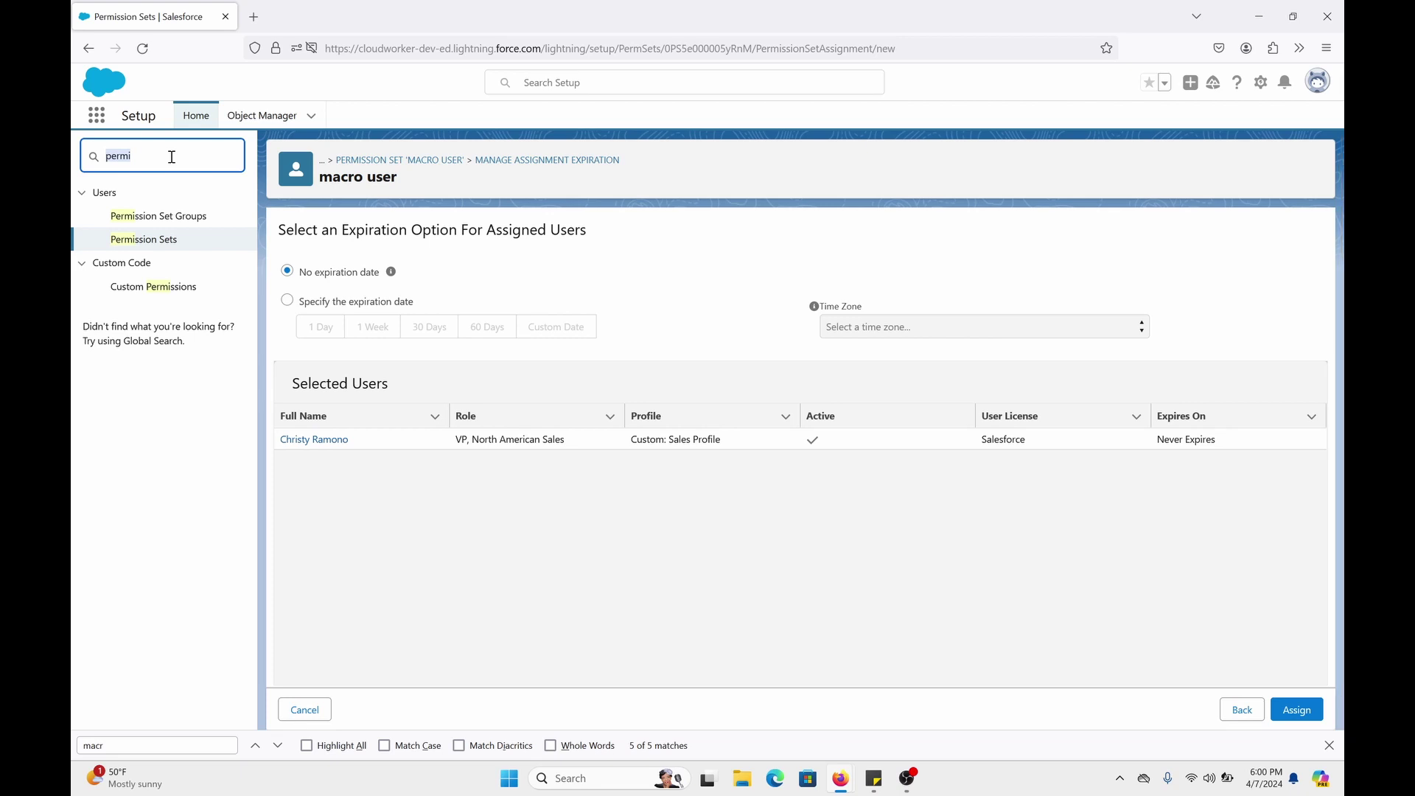
# Open the Sales app (LightningSales) for editing from App Manager
pyautogui.write('app')
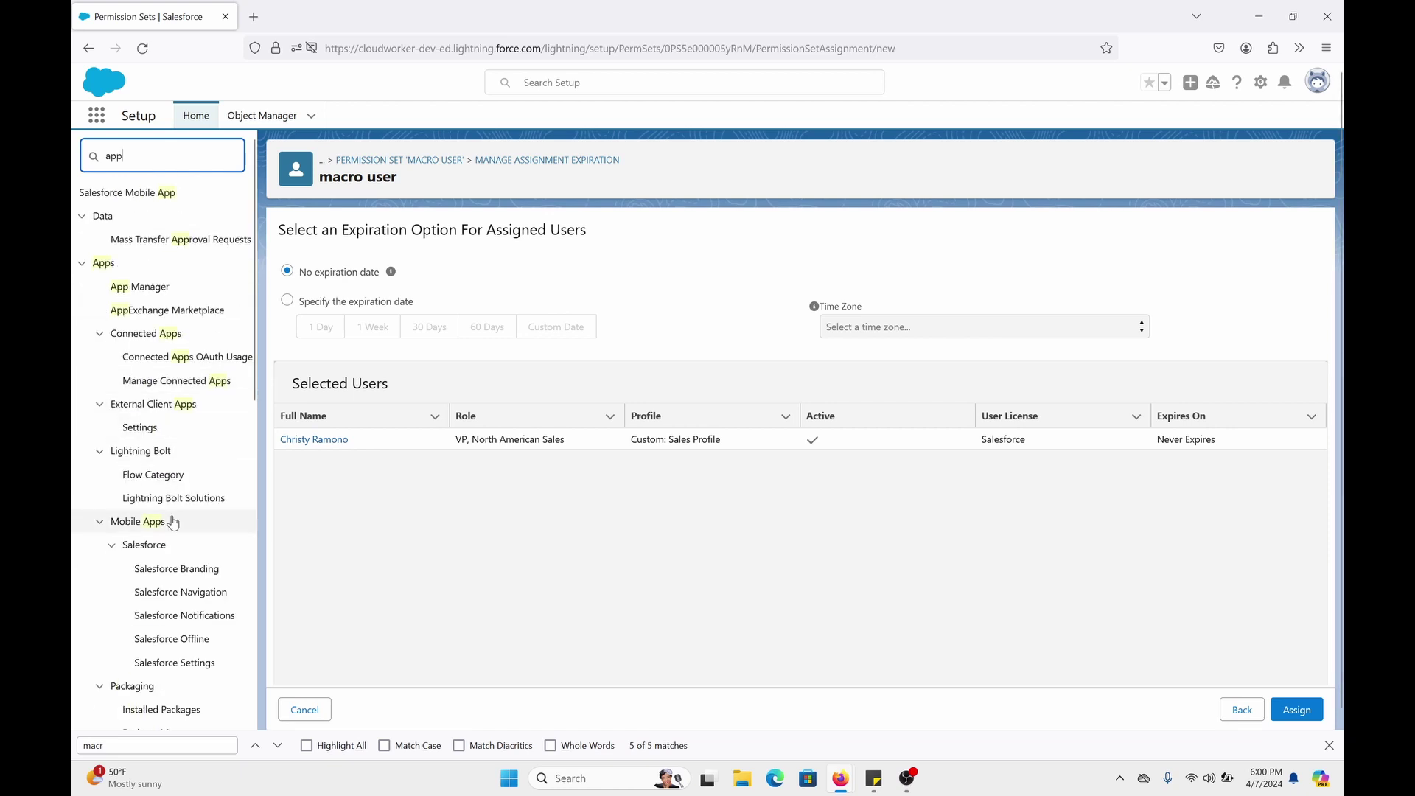
pyautogui.click(142, 288)
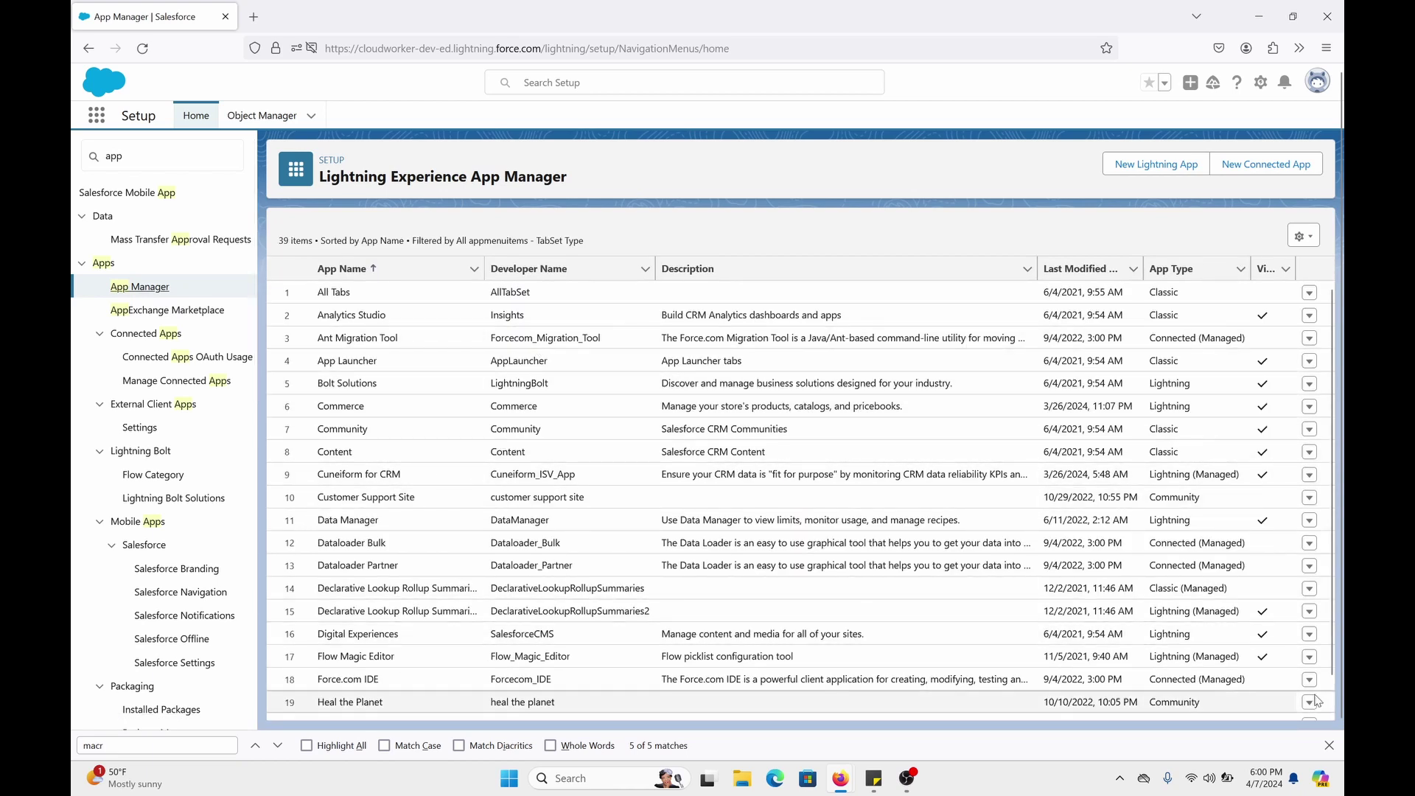
pyautogui.click(1329, 746)
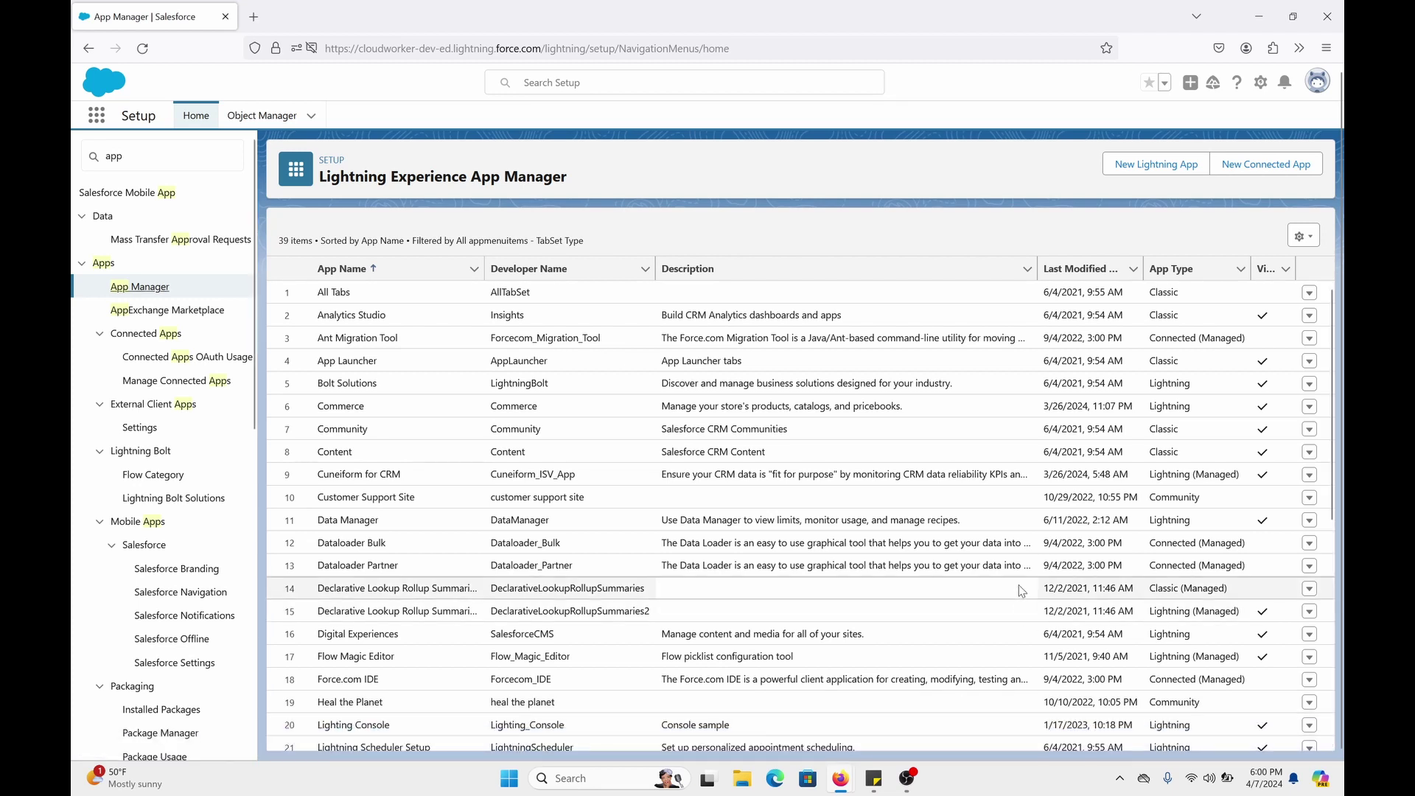
pyautogui.scroll(-6, 1021, 591)
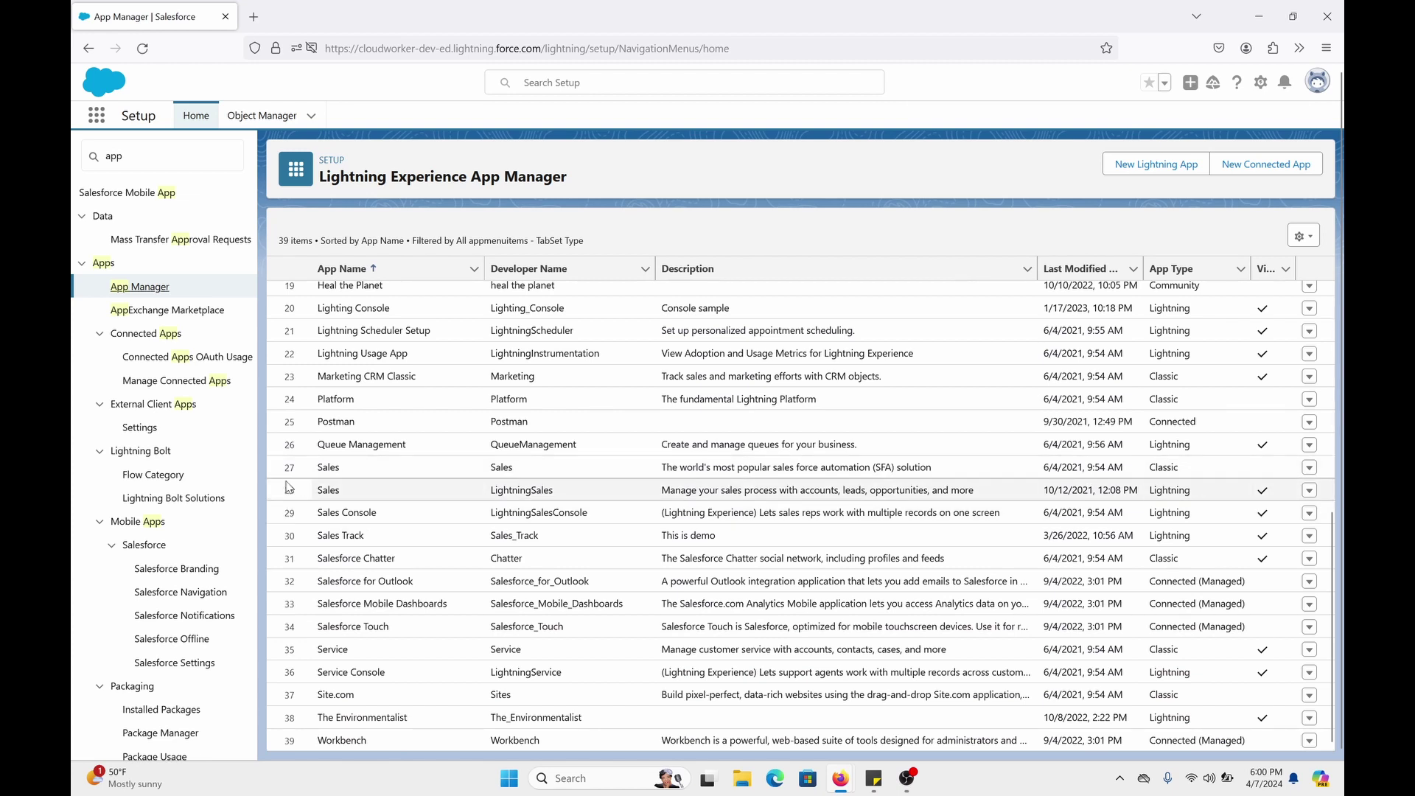
pyautogui.click(1308, 492)
pyautogui.click(1300, 521)
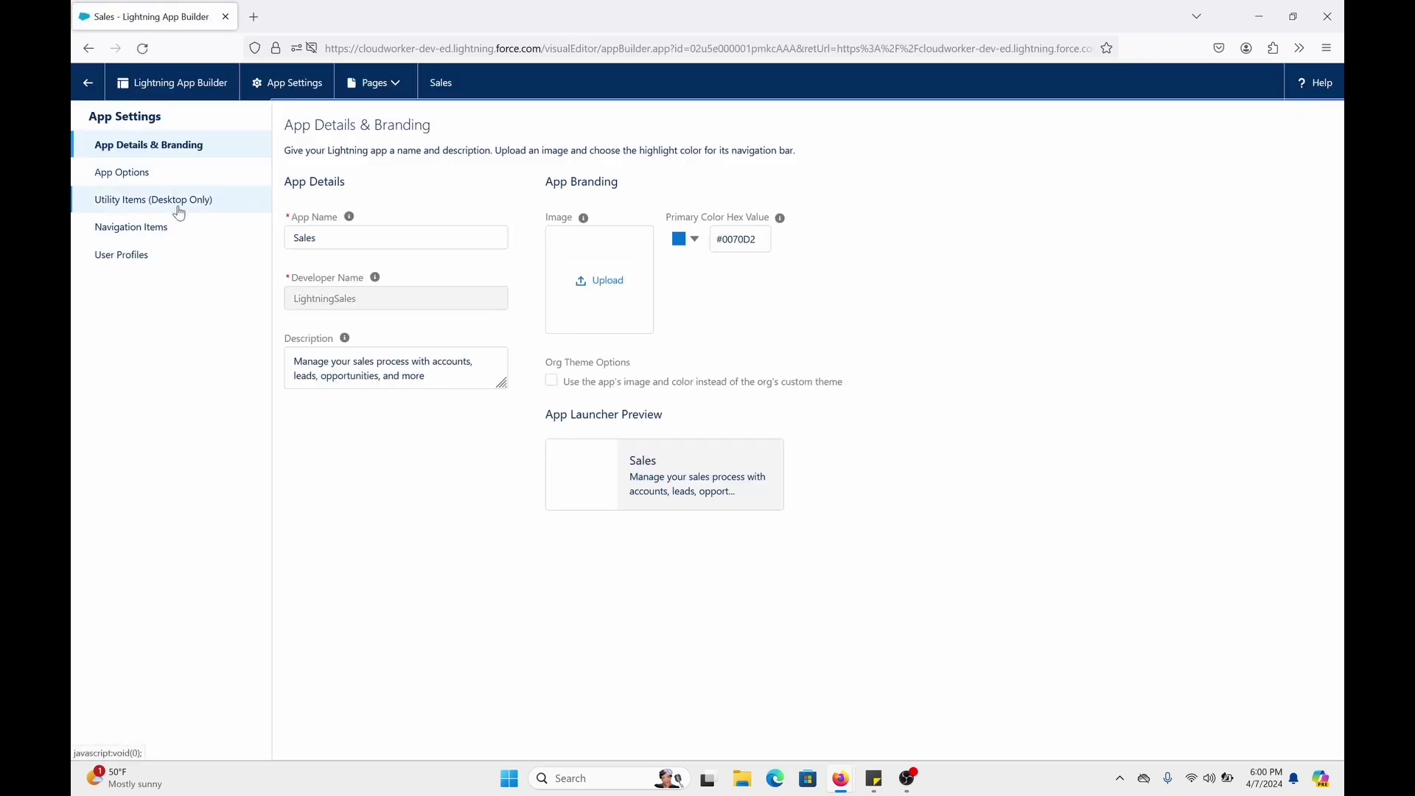
# Add and remove a duplicate Macros utility item, then leave the Sales app builder unsaved
pyautogui.click(134, 204)
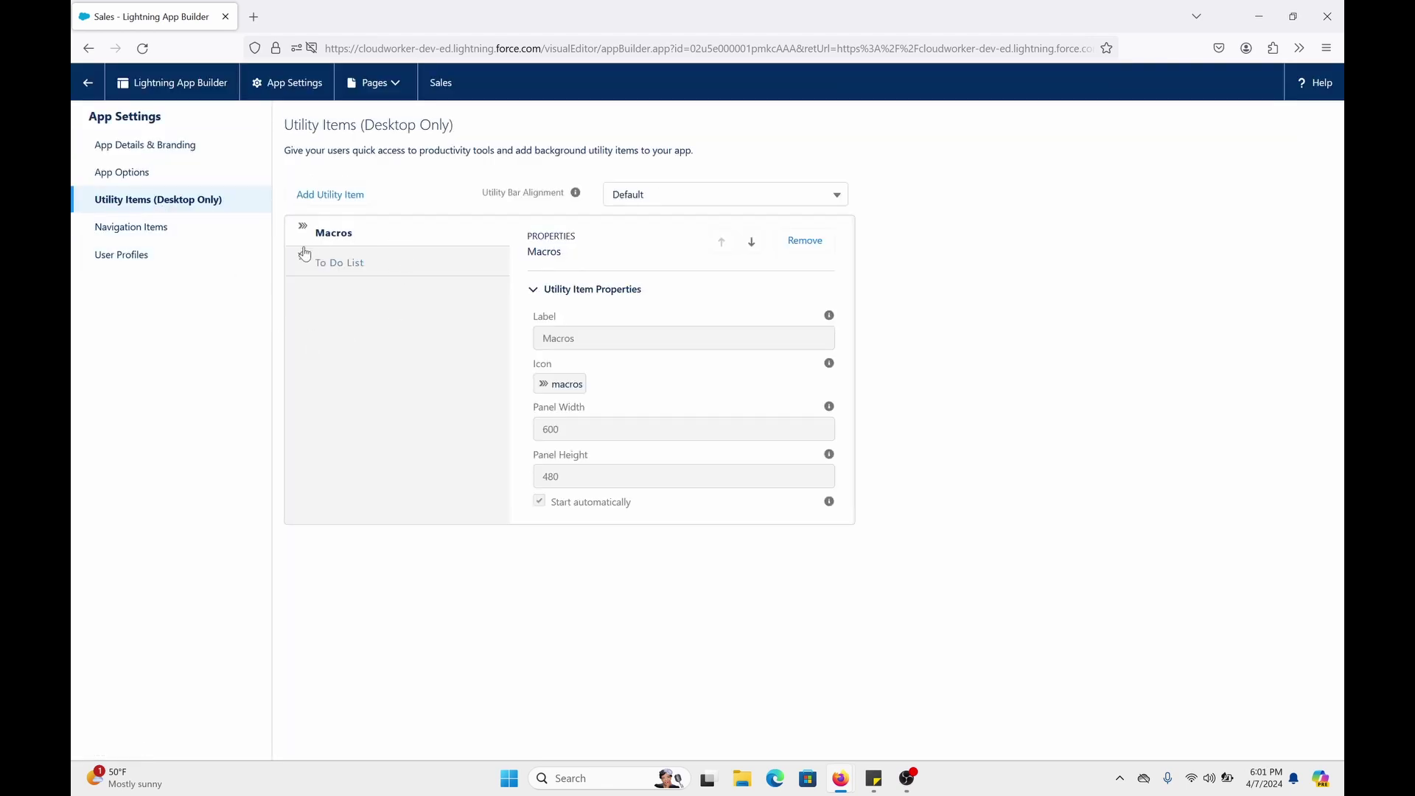
pyautogui.click(338, 199)
pyautogui.click(406, 187)
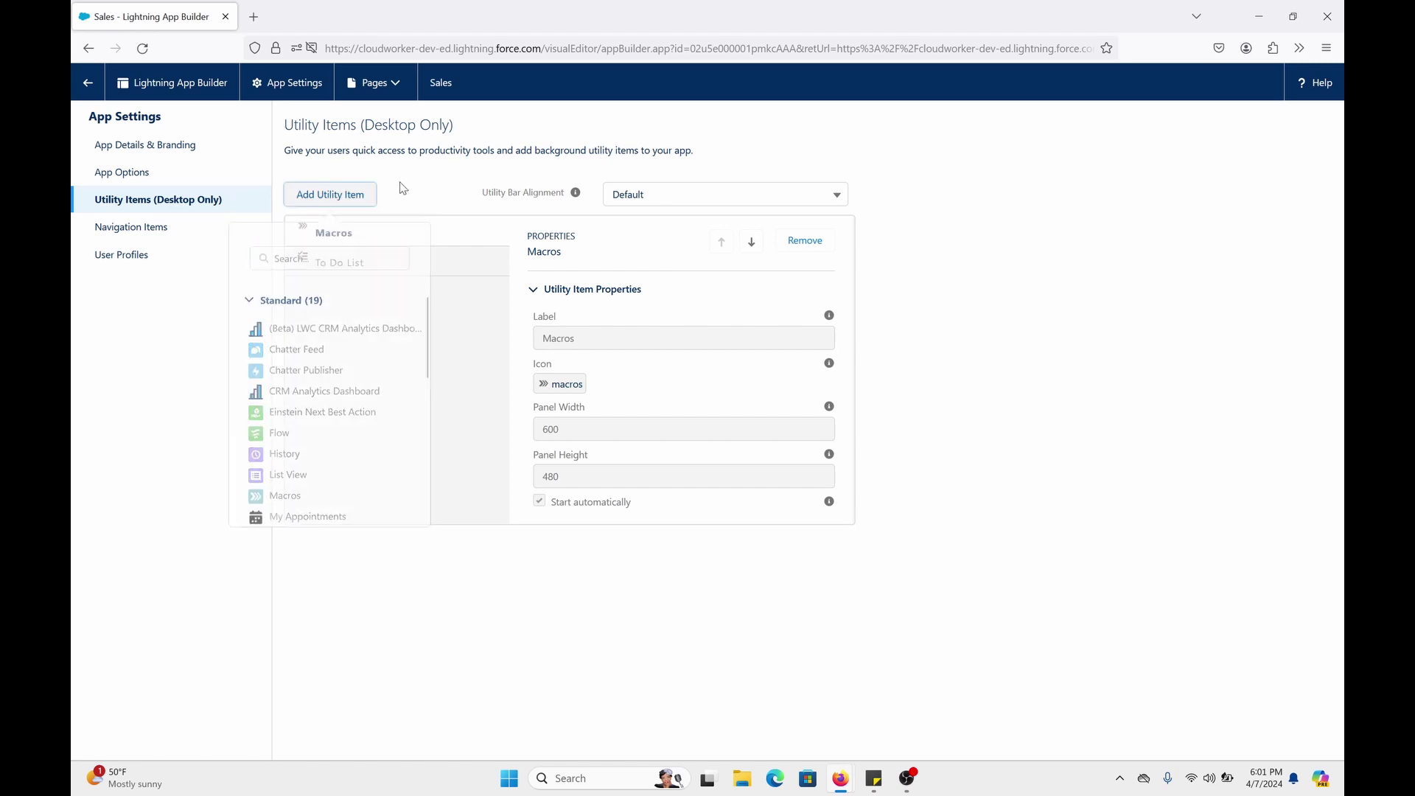
pyautogui.click(320, 201)
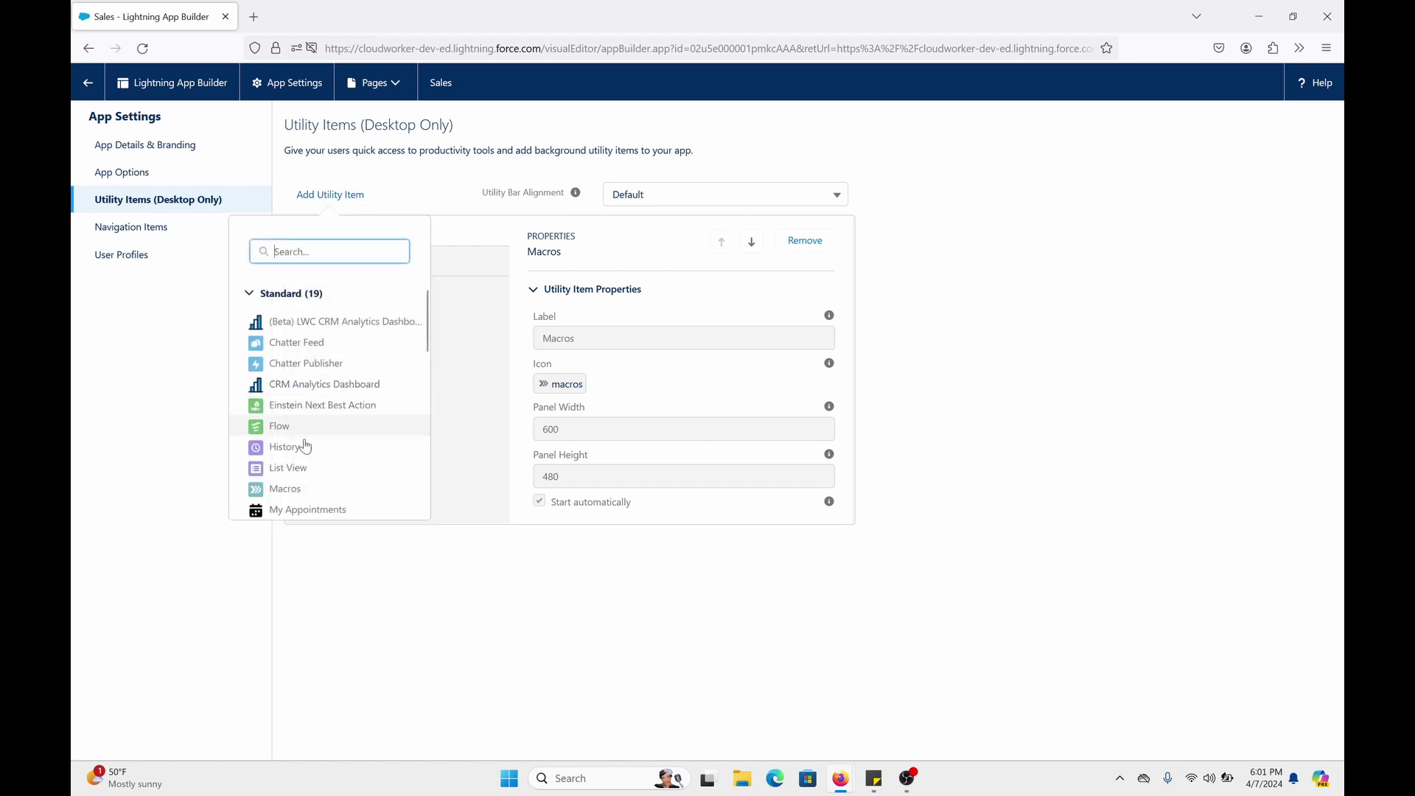
pyautogui.click(292, 490)
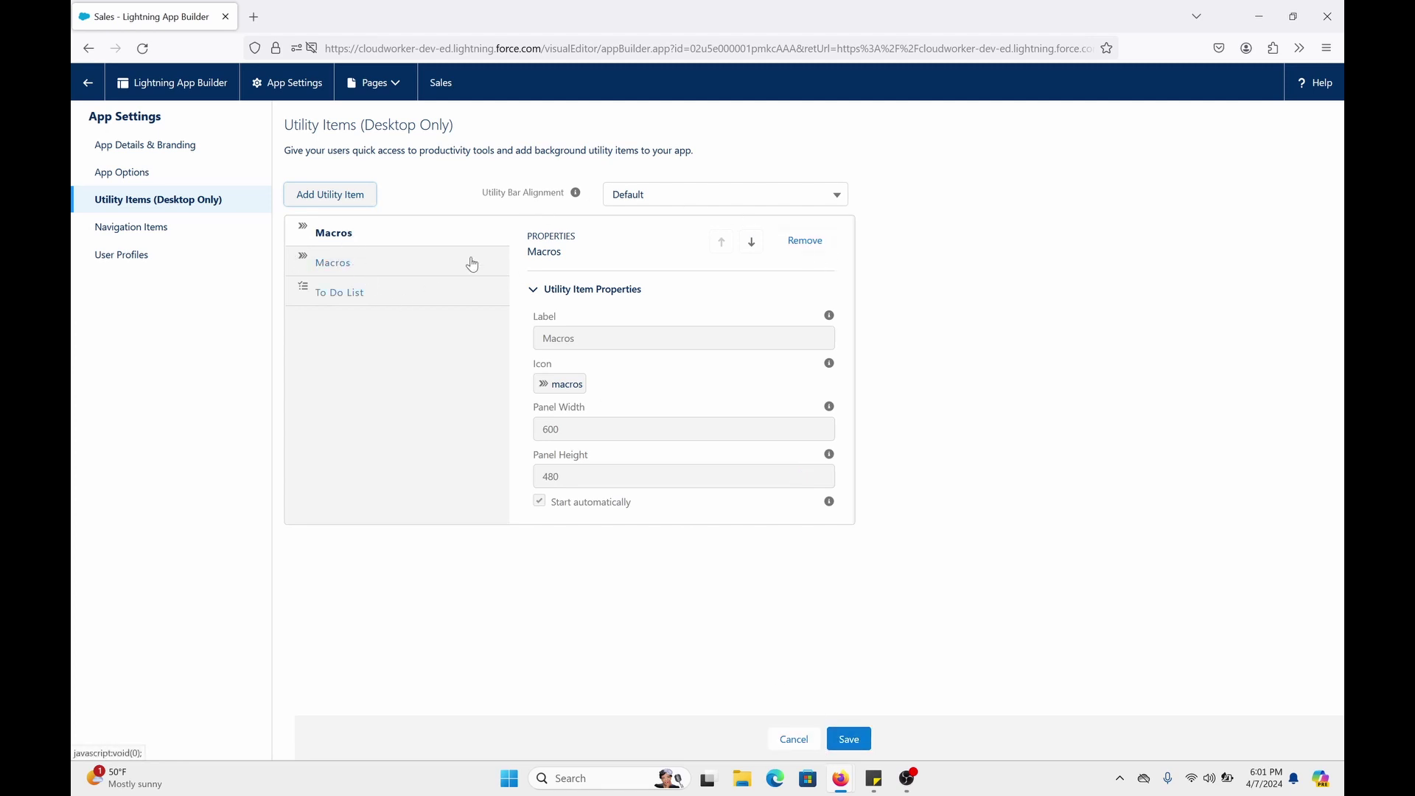
pyautogui.click(801, 242)
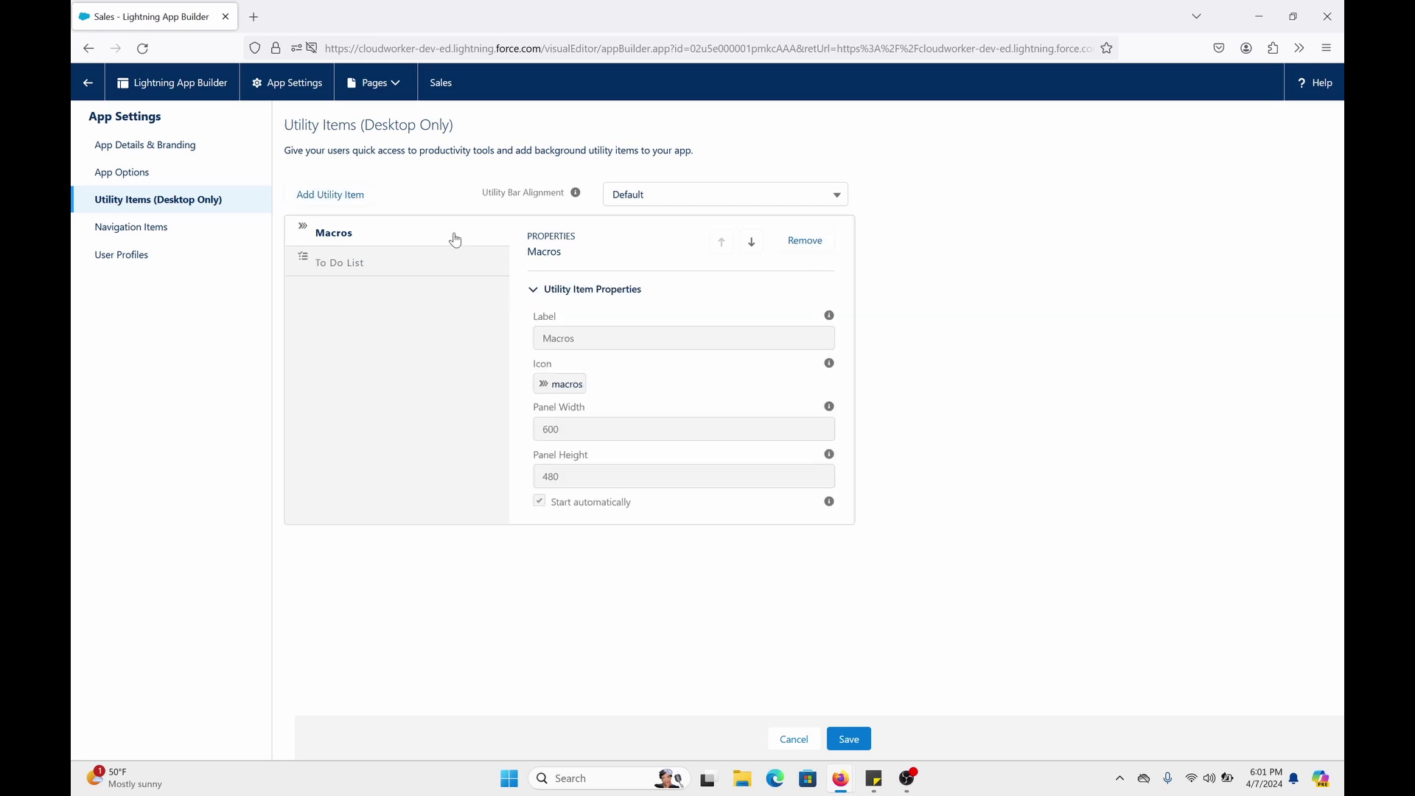
pyautogui.click(88, 95)
pyautogui.click(723, 447)
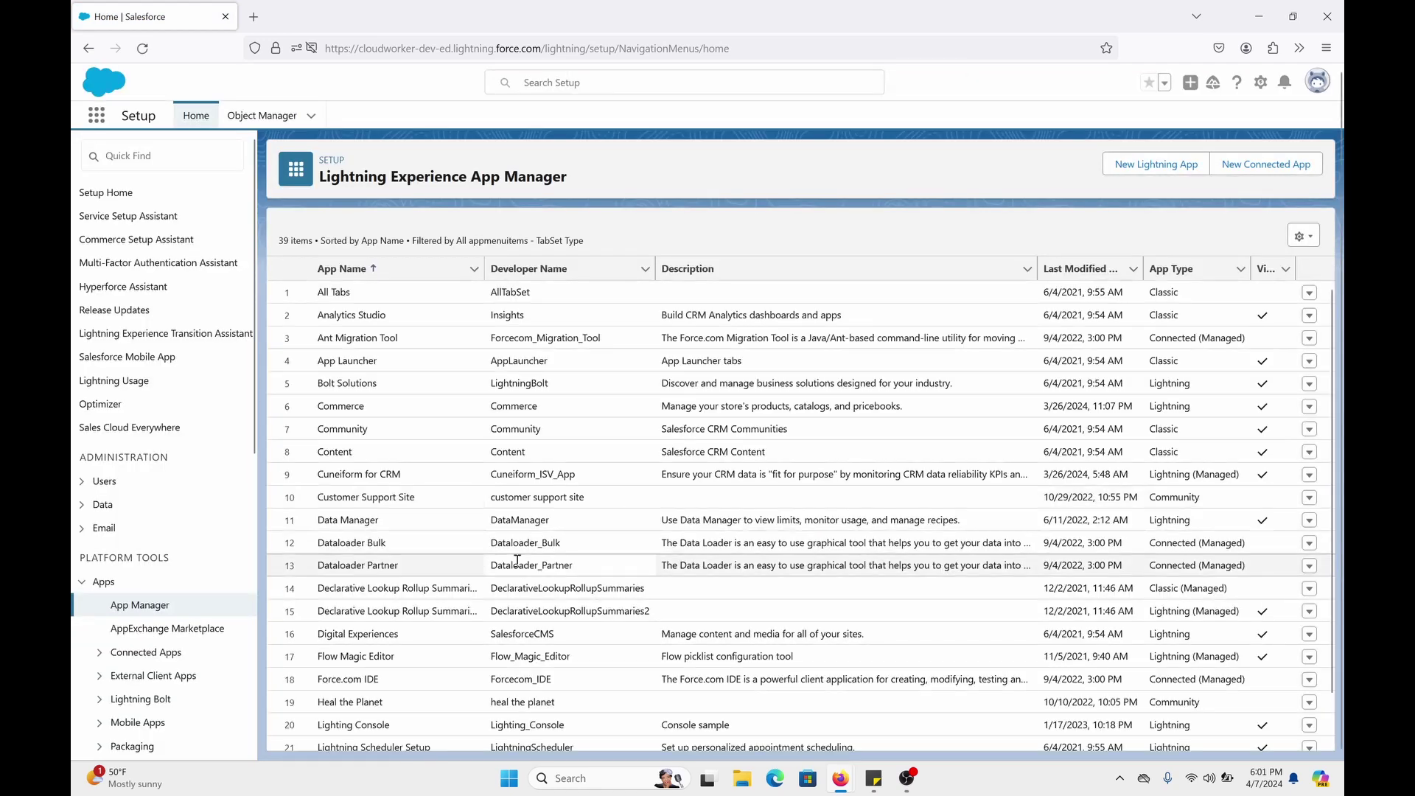
# Check the Sales Console app's Utility Items for an existing Macros item, then exit the builder
pyautogui.scroll(-1, 516, 623)
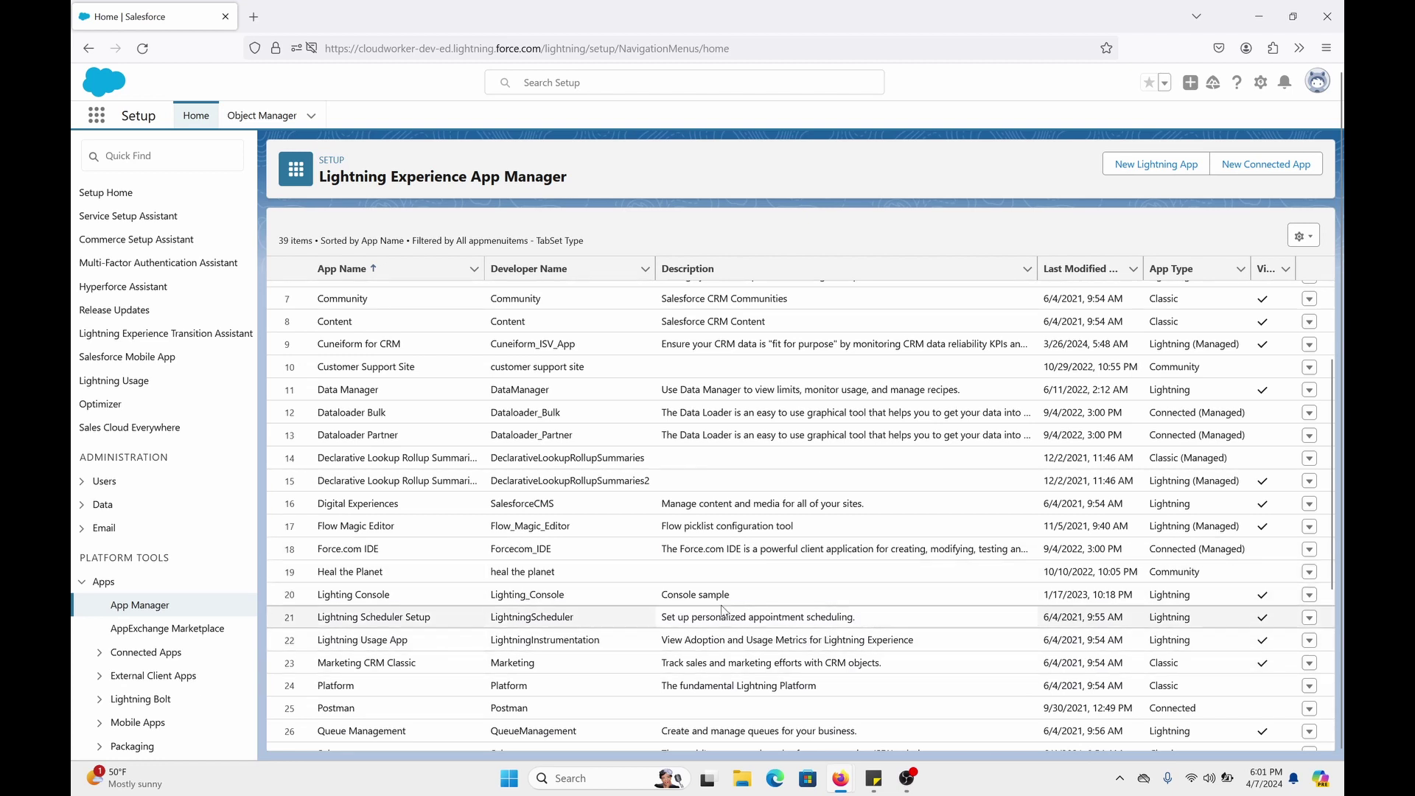
pyautogui.scroll(-4, 628, 591)
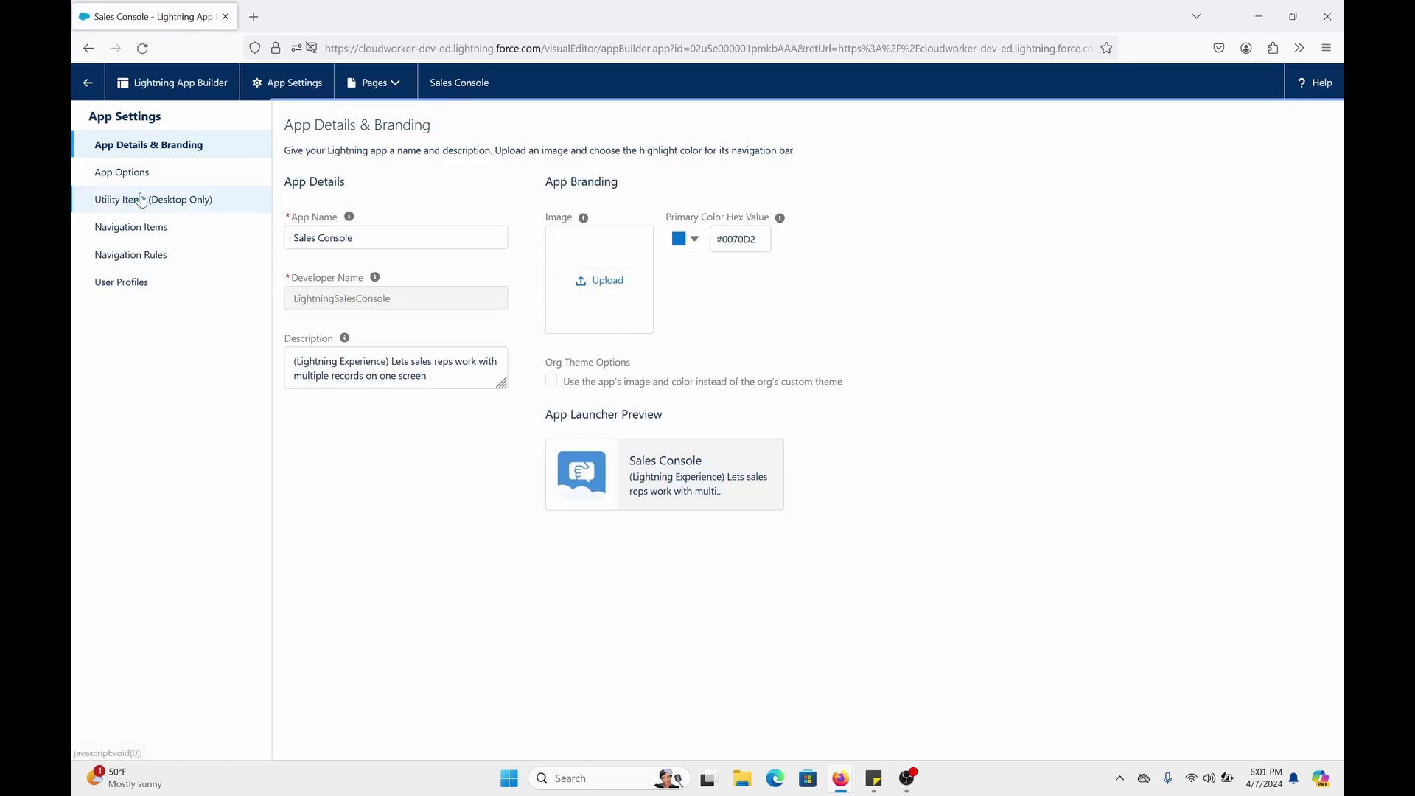
pyautogui.click(140, 195)
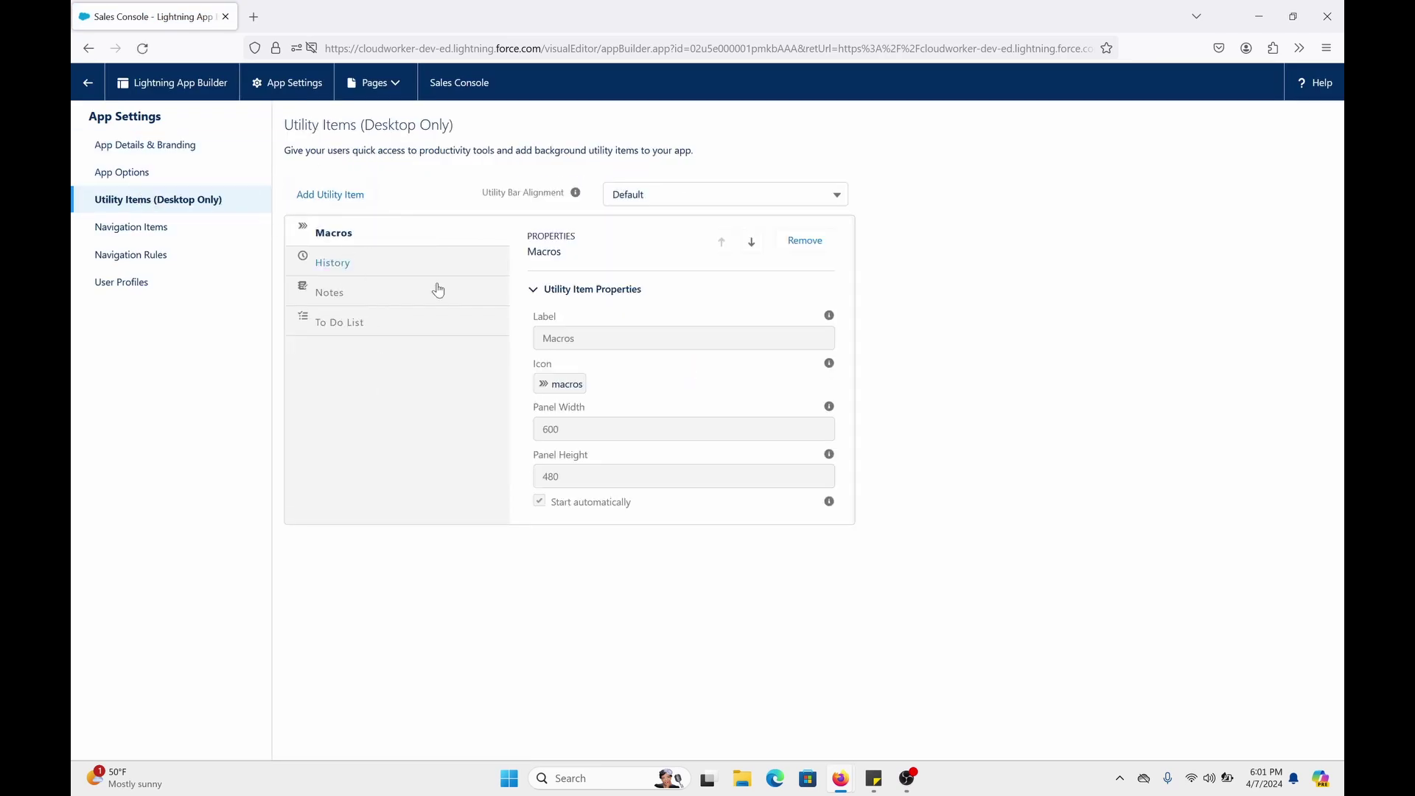
pyautogui.click(338, 198)
pyautogui.press('Escape')
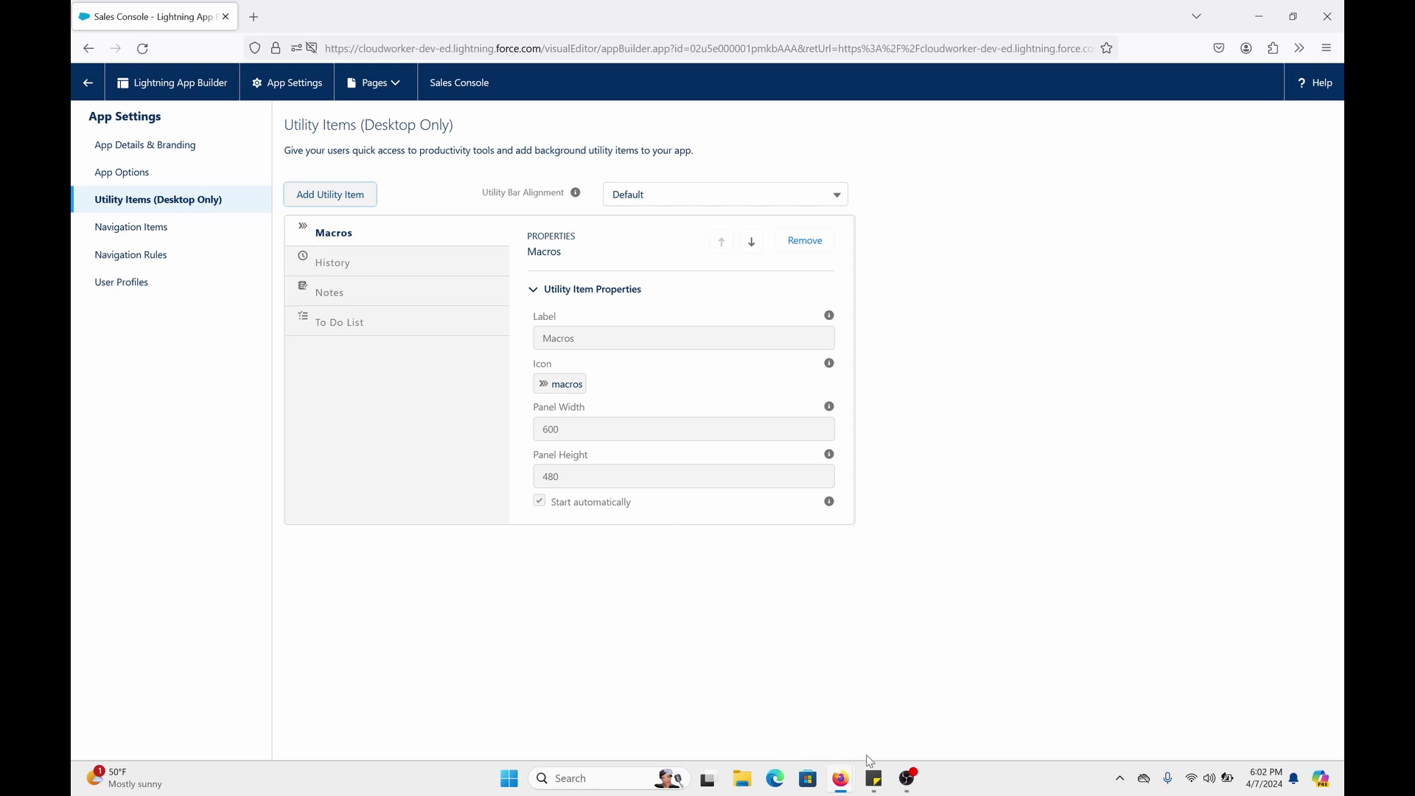
pyautogui.click(88, 83)
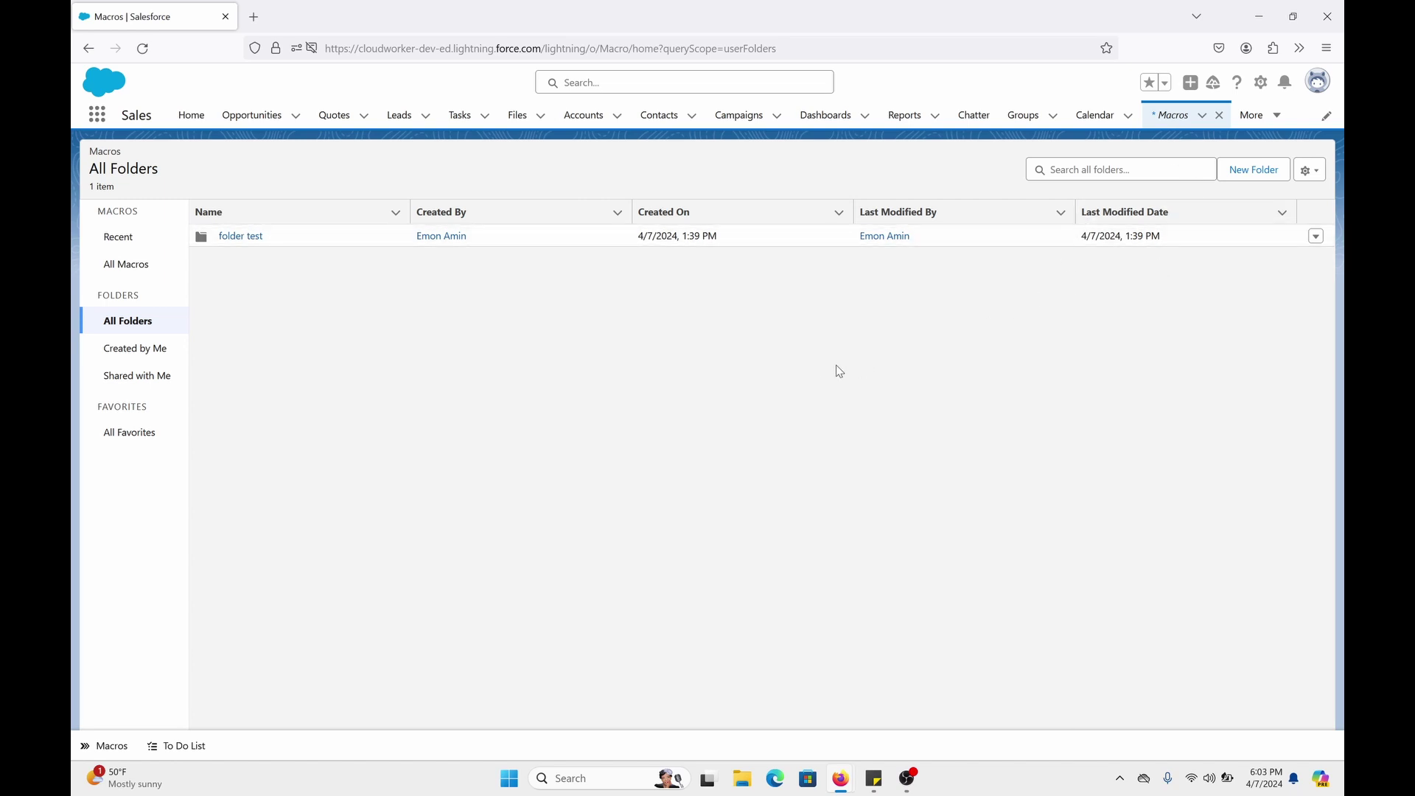
# Search the App Launcher for 'mac' and open the Macros list
pyautogui.click(97, 114)
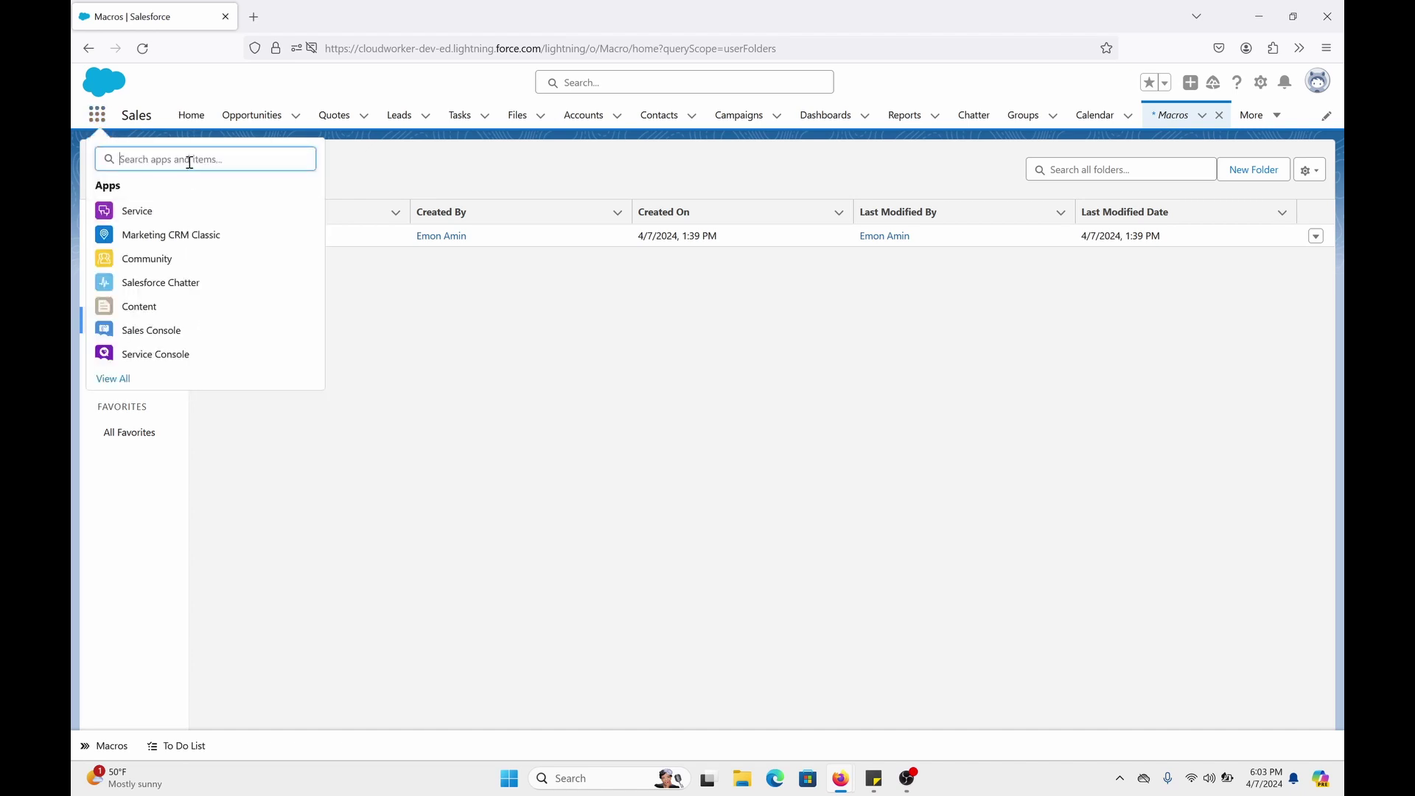
pyautogui.write('mac')
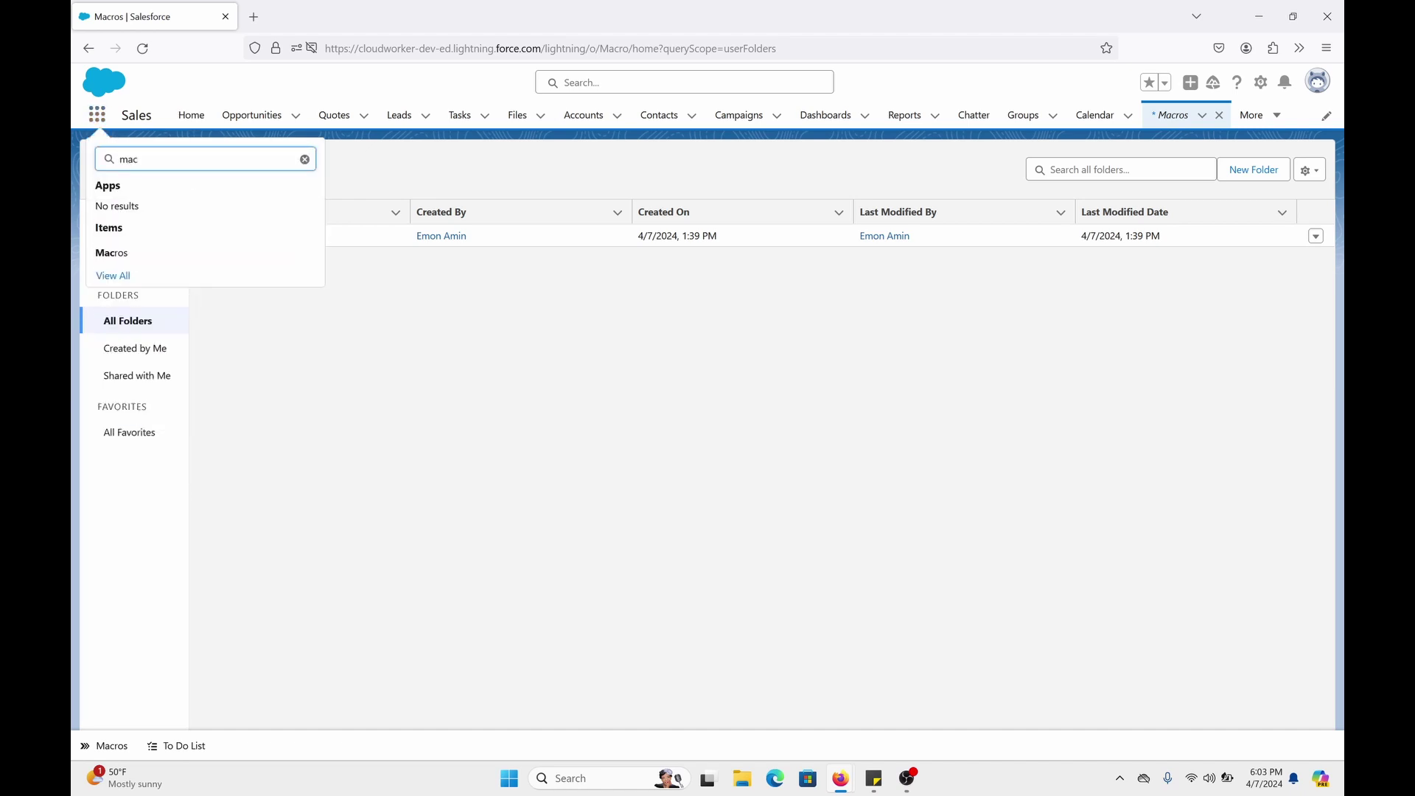
pyautogui.click(113, 254)
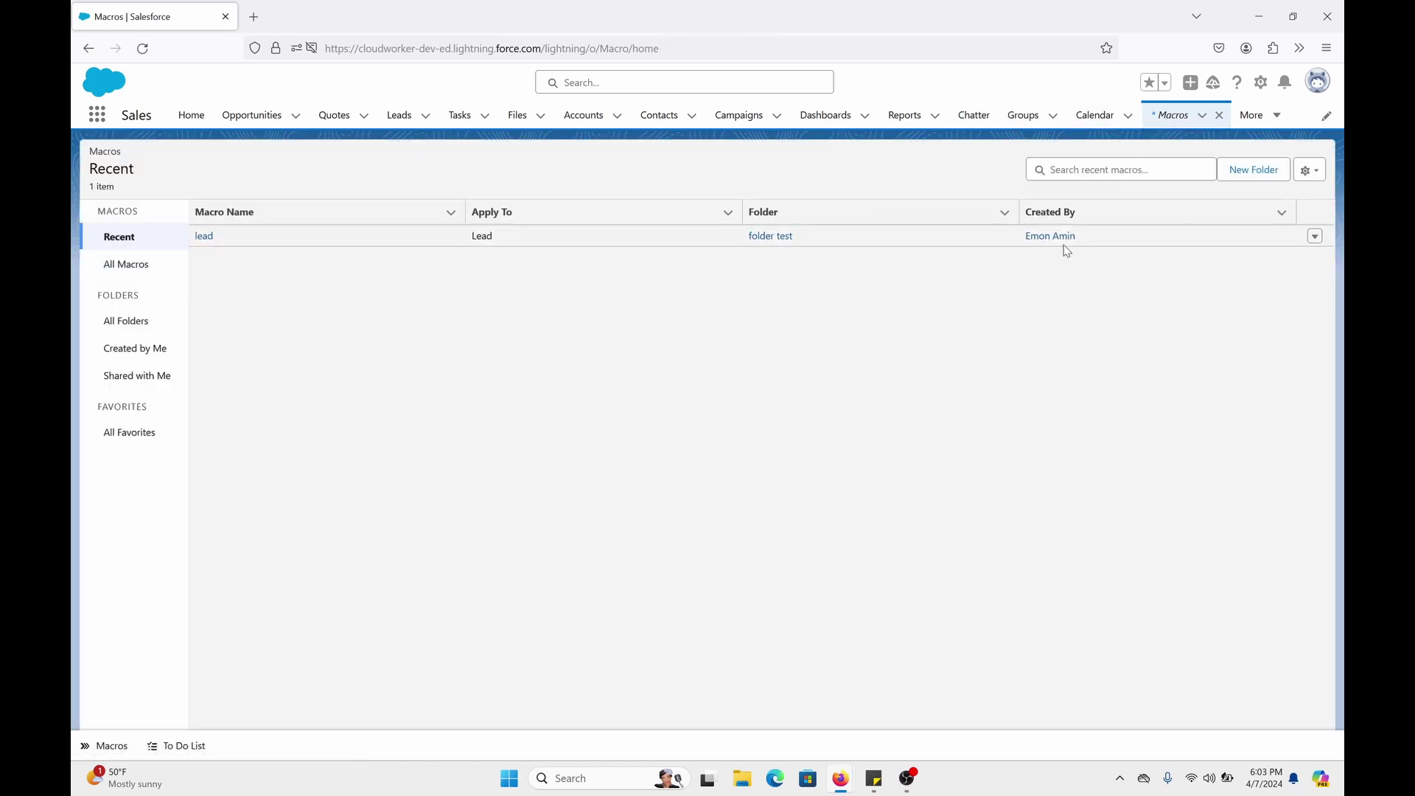
# Create a new macro folder named Lead Macros
pyautogui.click(1242, 175)
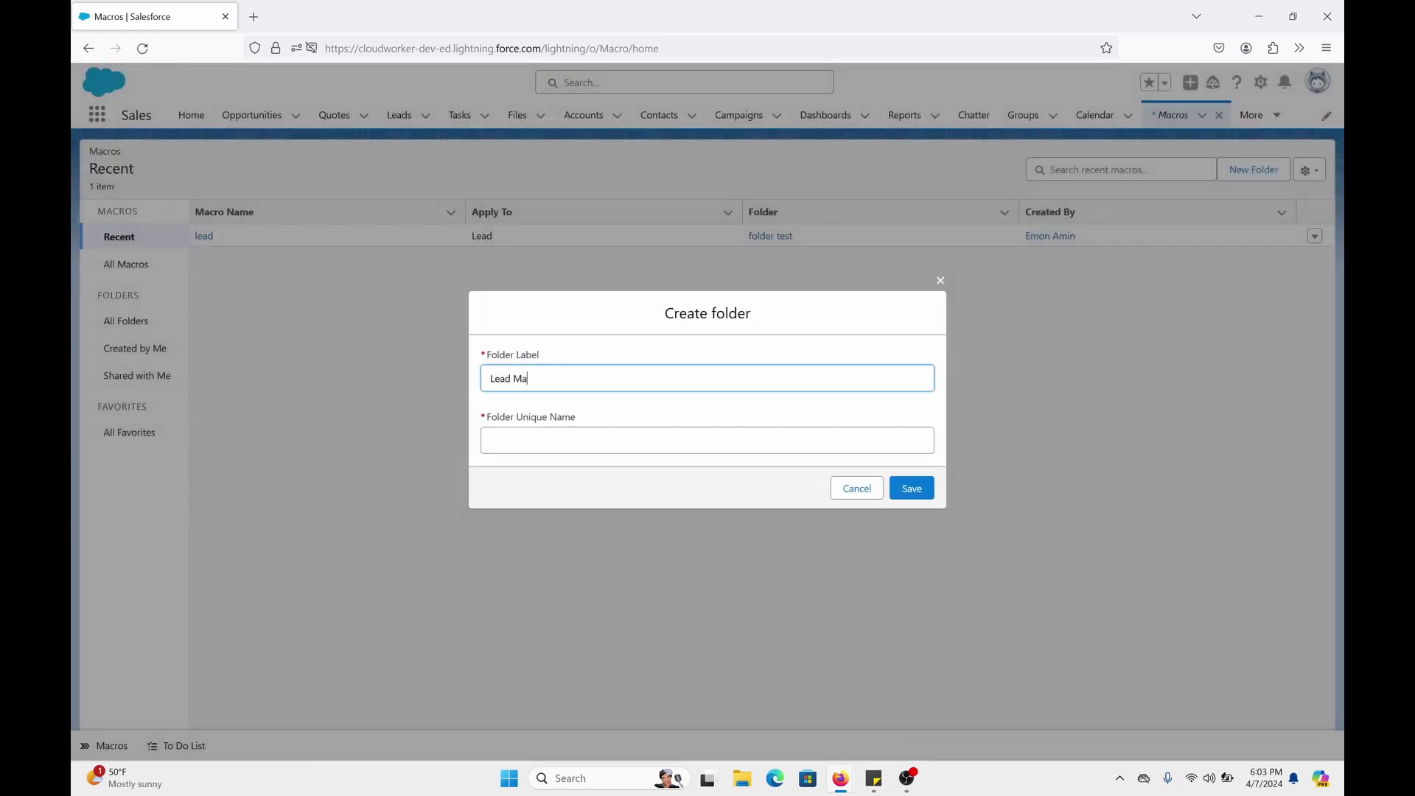
pyautogui.press('Tab')
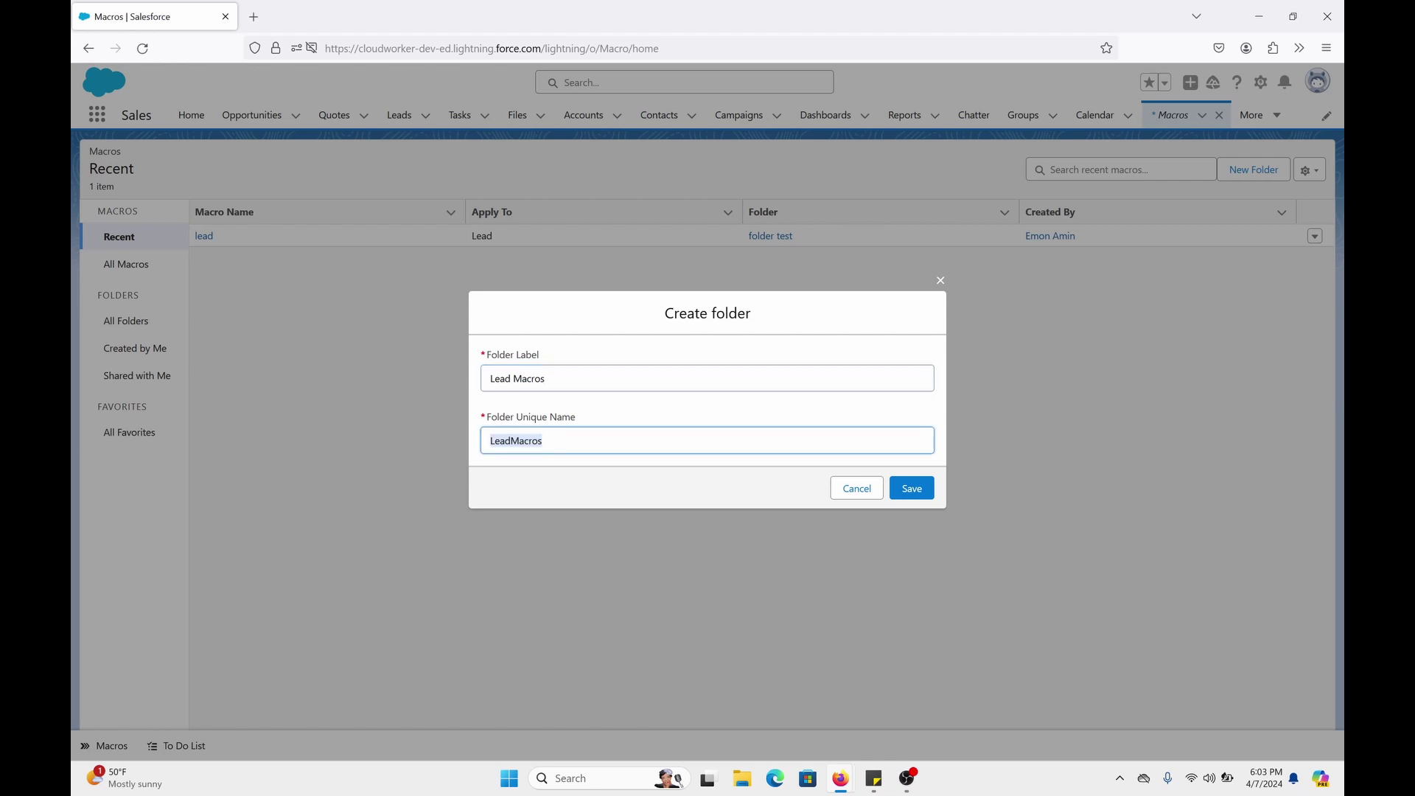
pyautogui.click(911, 487)
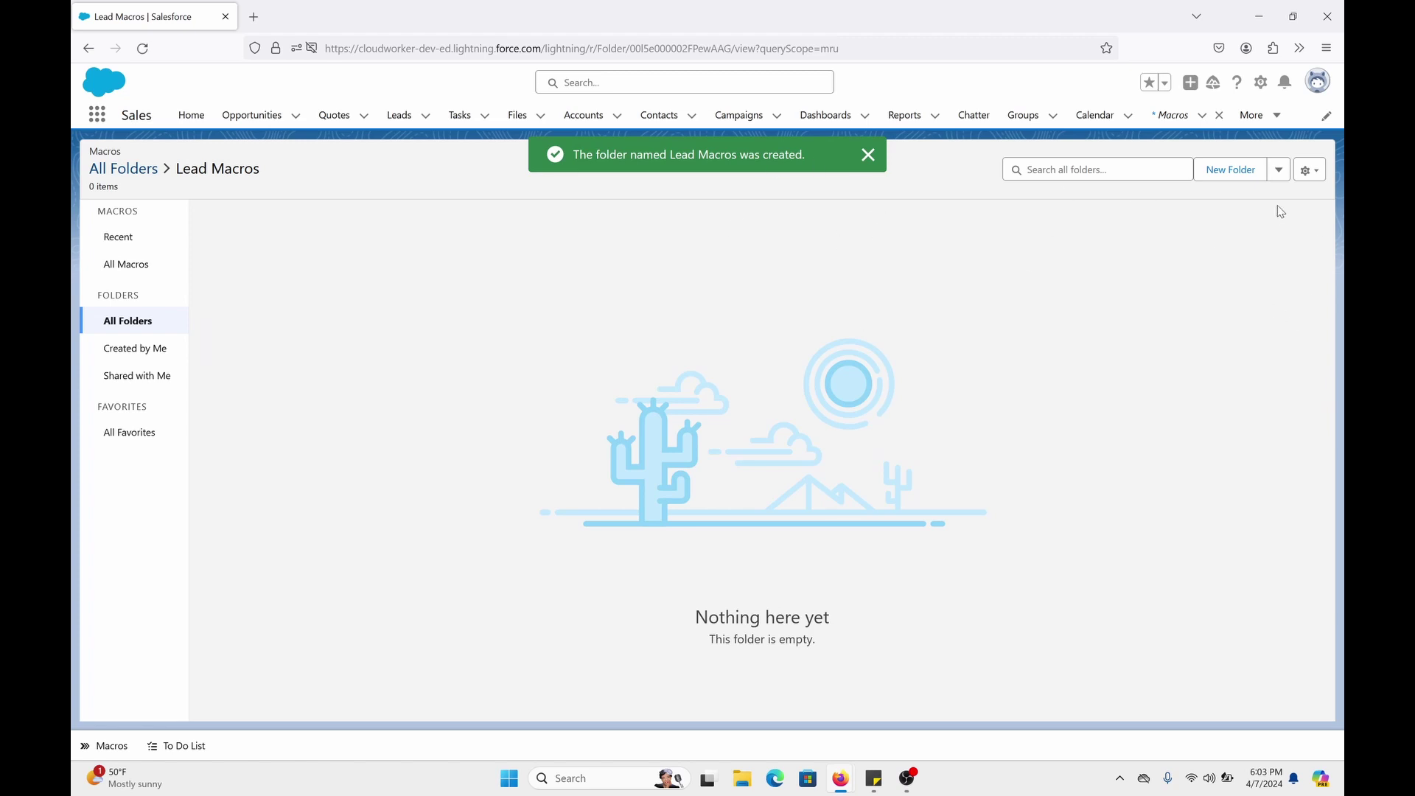
# Open the Lead Macros folder's sharing settings, sharing with individual users
pyautogui.click(1280, 174)
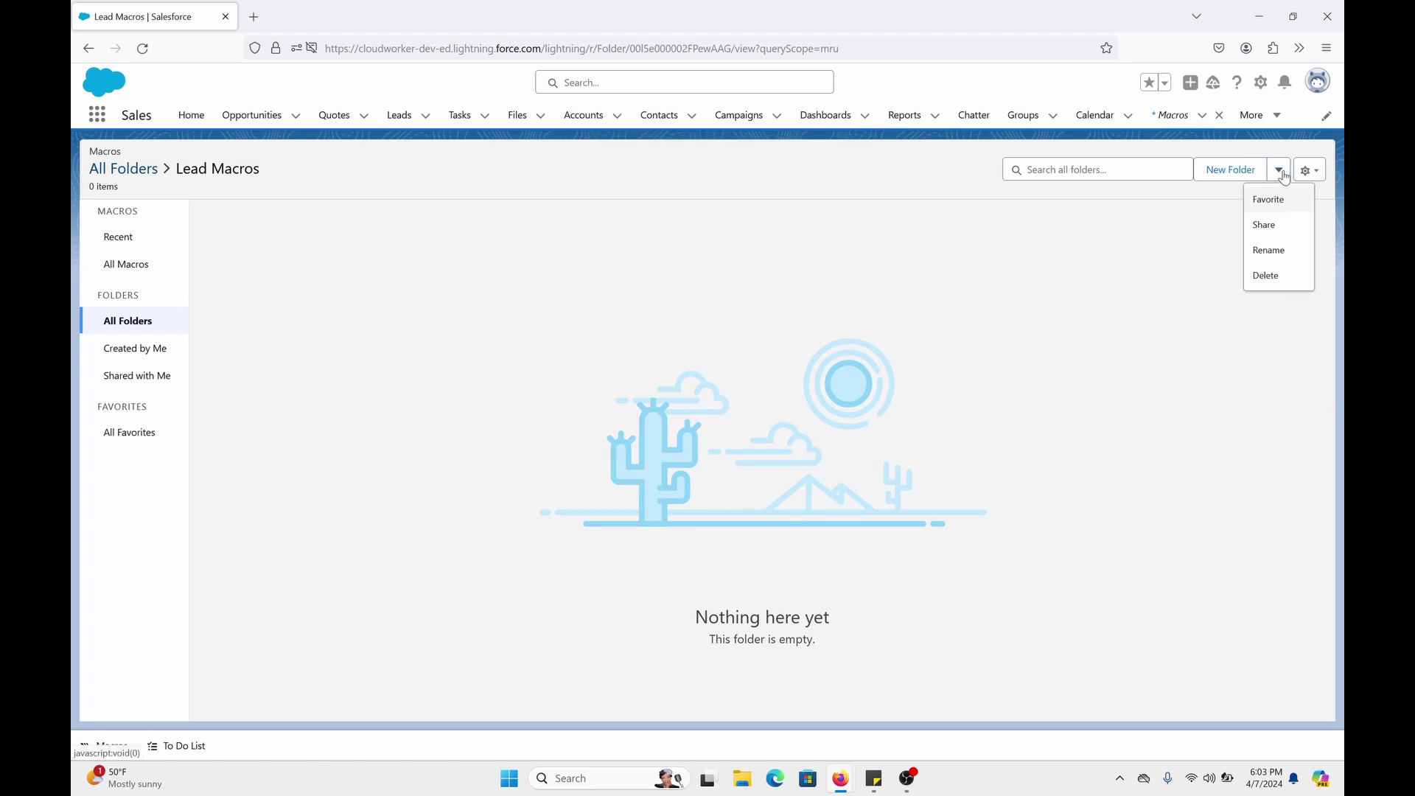
pyautogui.click(1279, 225)
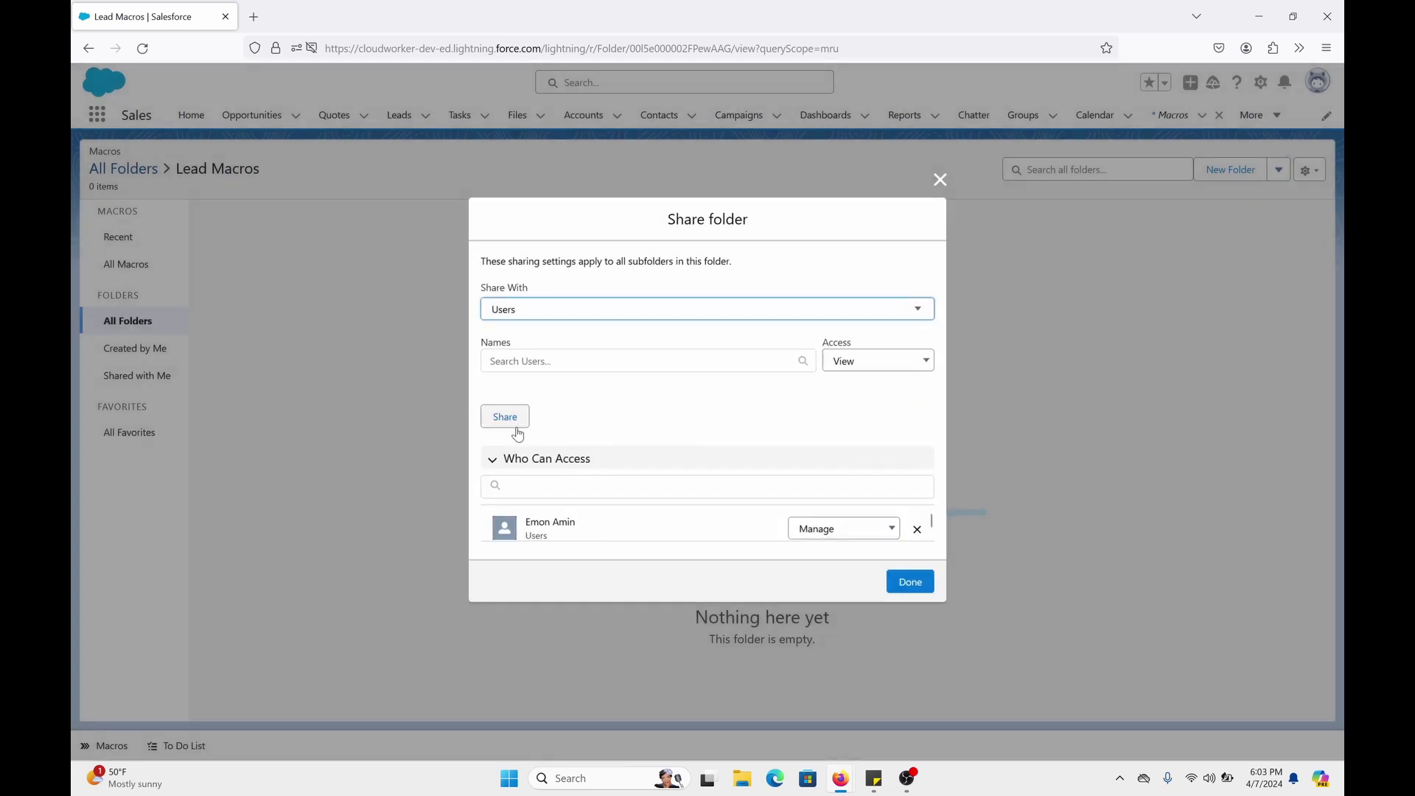
pyautogui.click(646, 317)
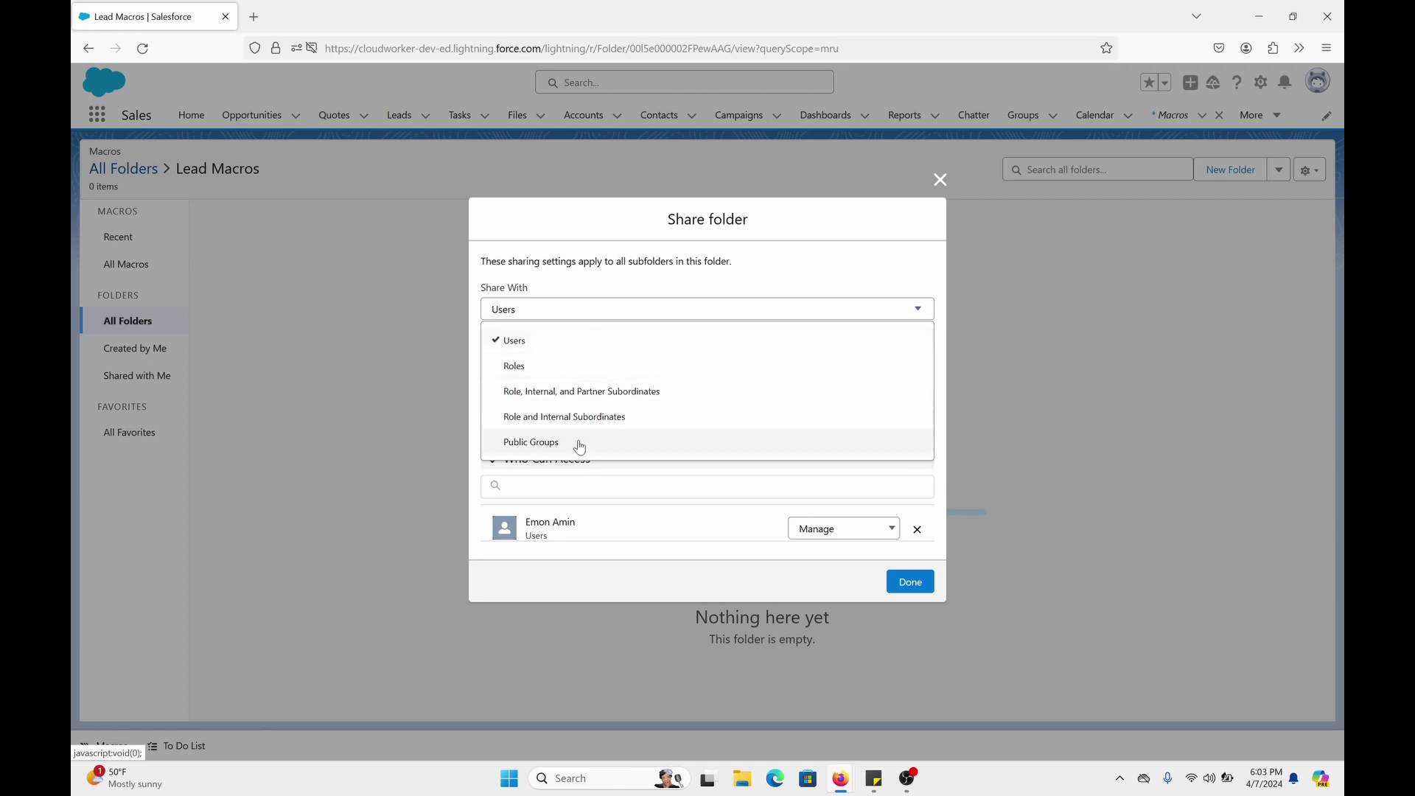
pyautogui.click(605, 322)
pyautogui.click(602, 488)
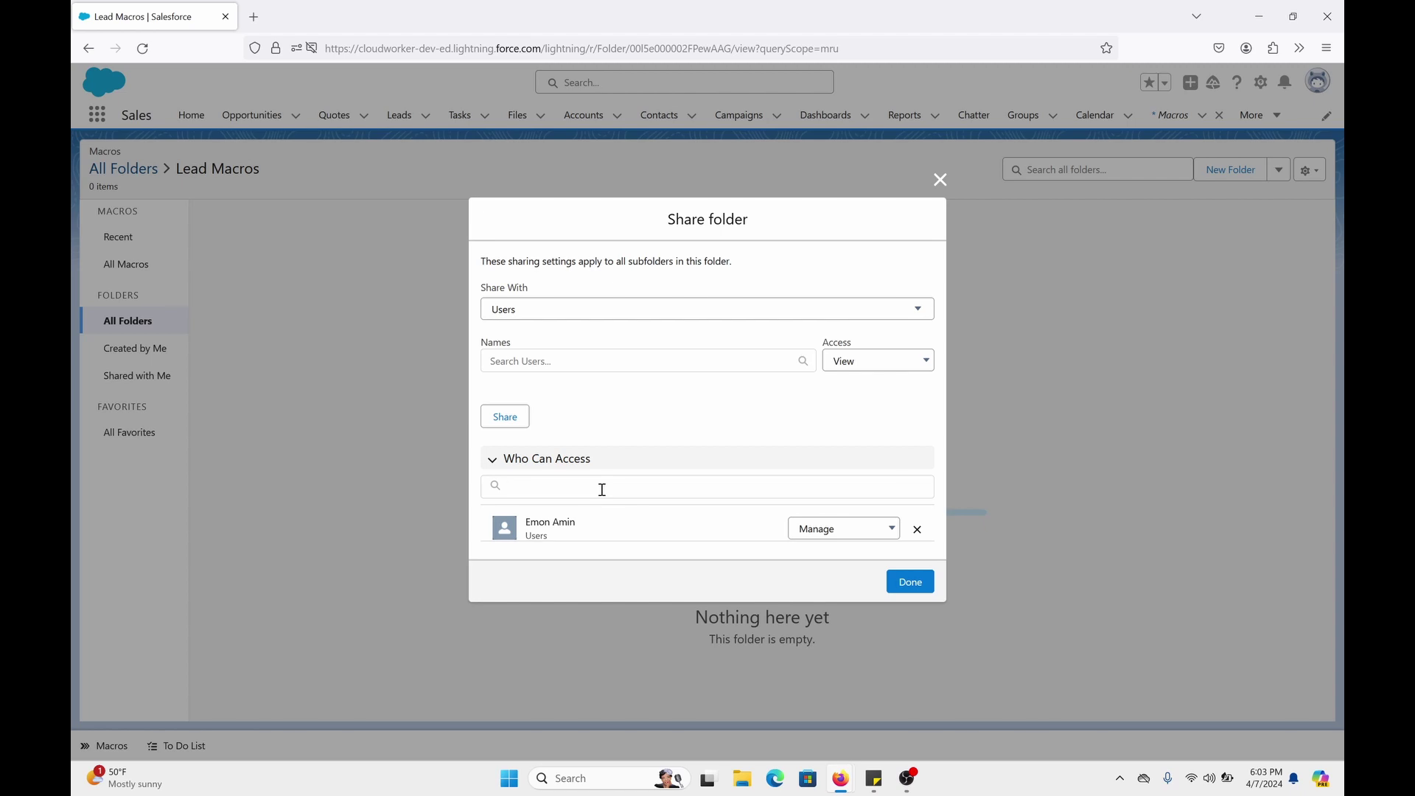
pyautogui.write('c')
pyautogui.press('BackSpace')
# Share the folder with a colleague at View access and close the sharing dialog
pyautogui.click(499, 365)
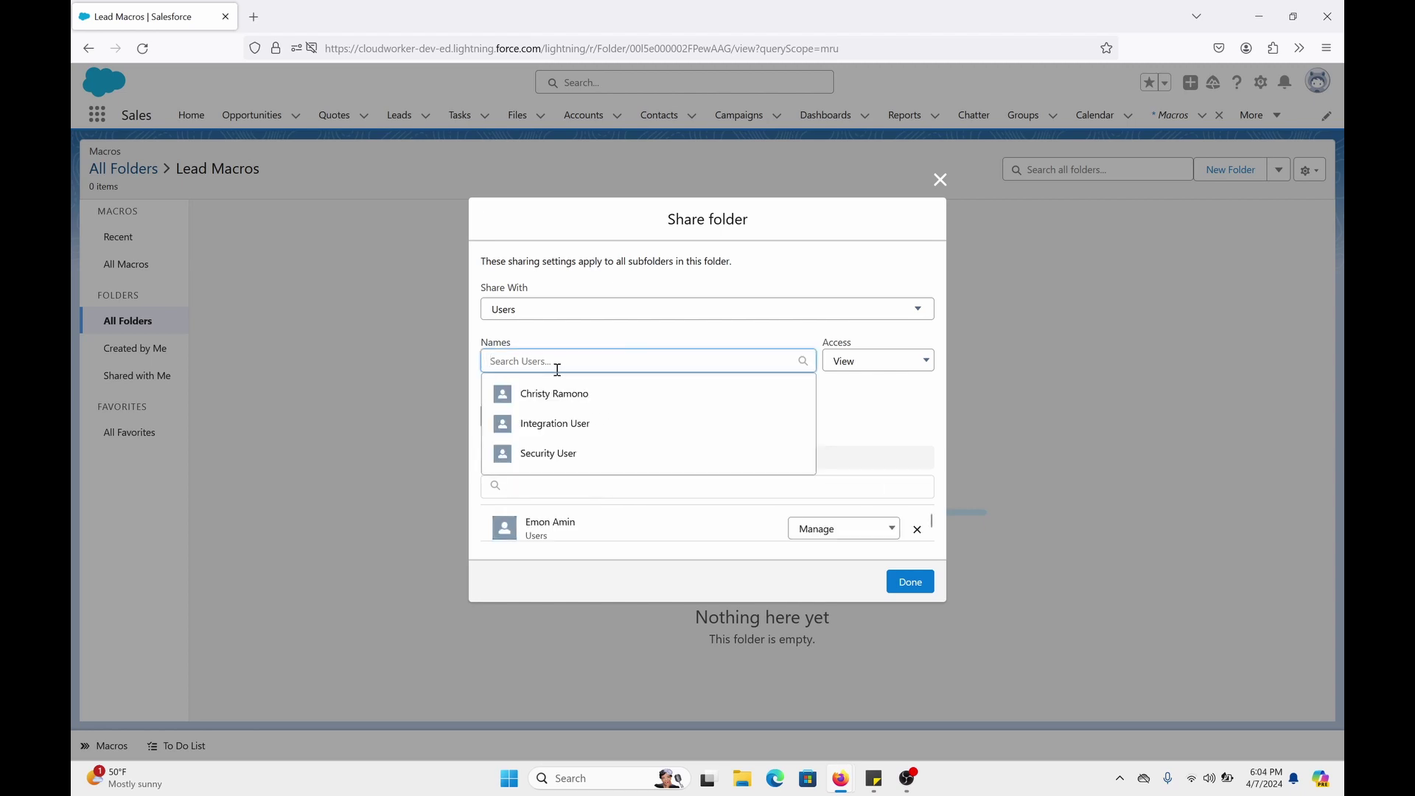
pyautogui.click(554, 393)
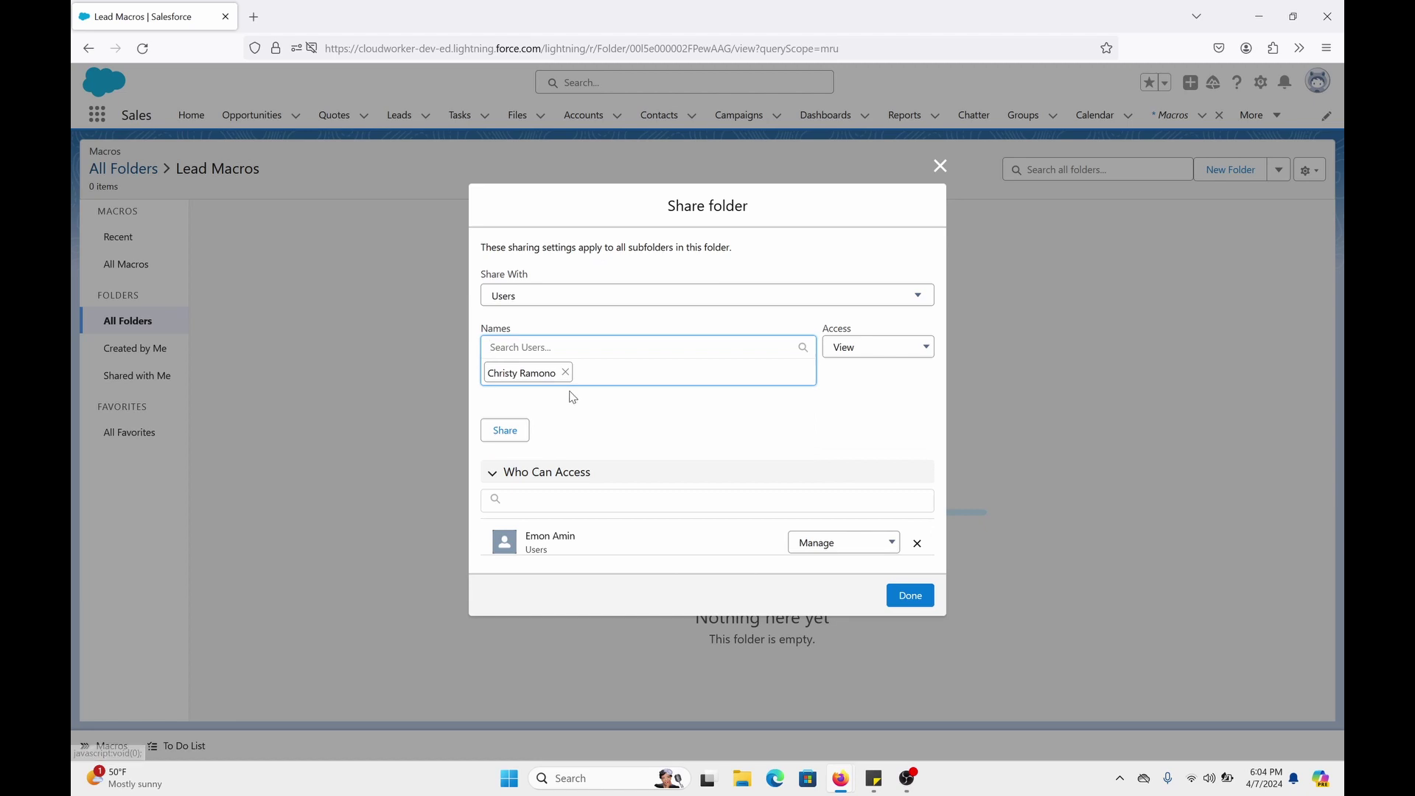
pyautogui.click(915, 359)
pyautogui.click(872, 369)
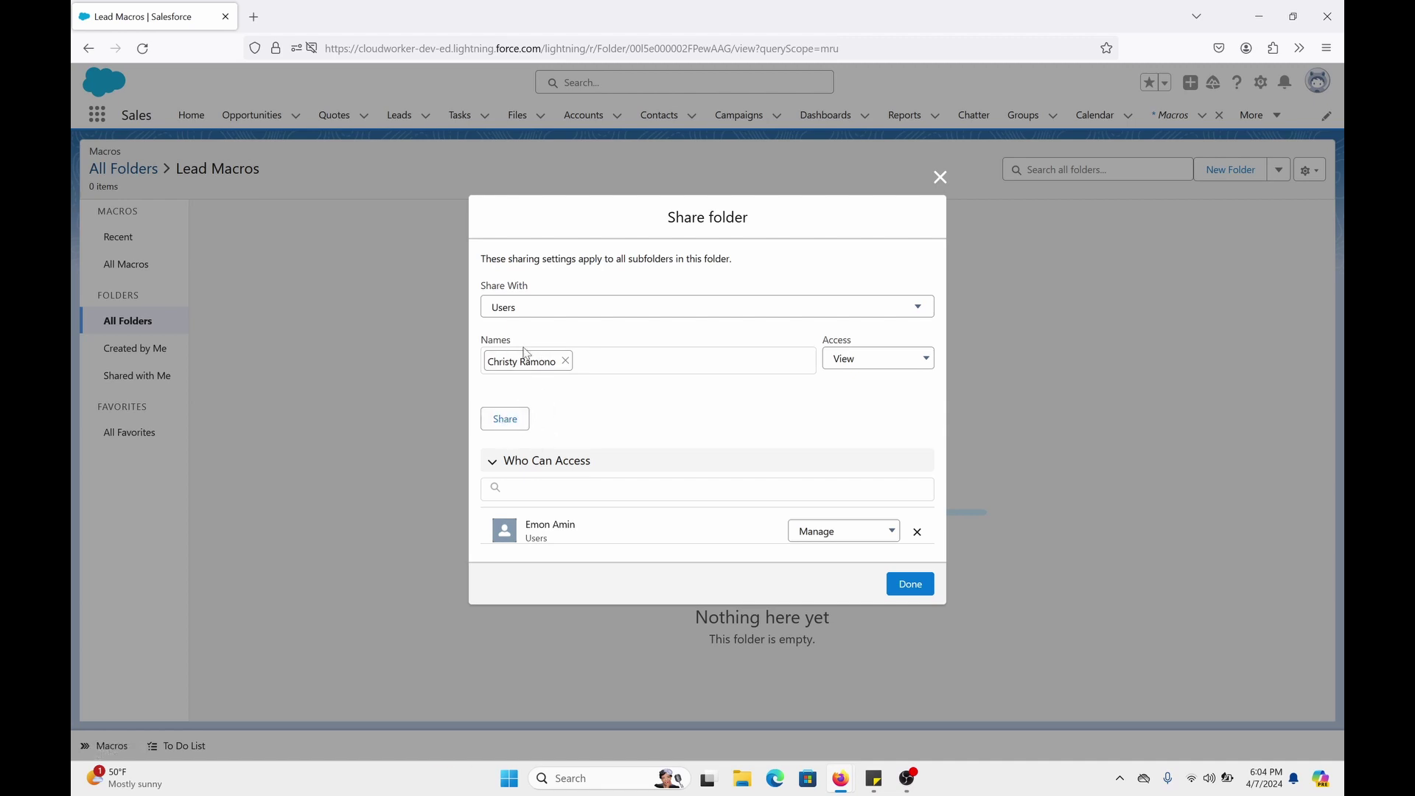
pyautogui.click(507, 420)
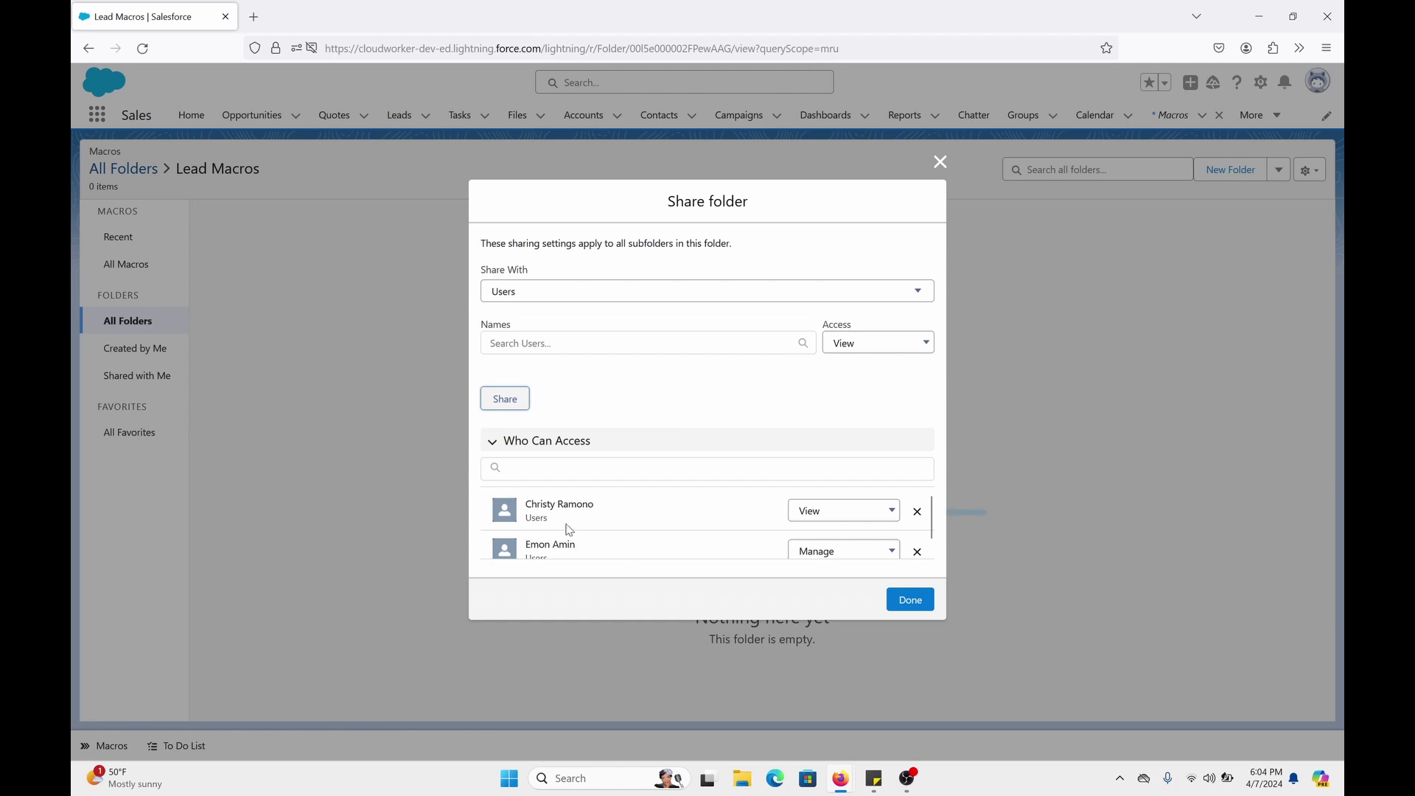
pyautogui.scroll(-1, 637, 523)
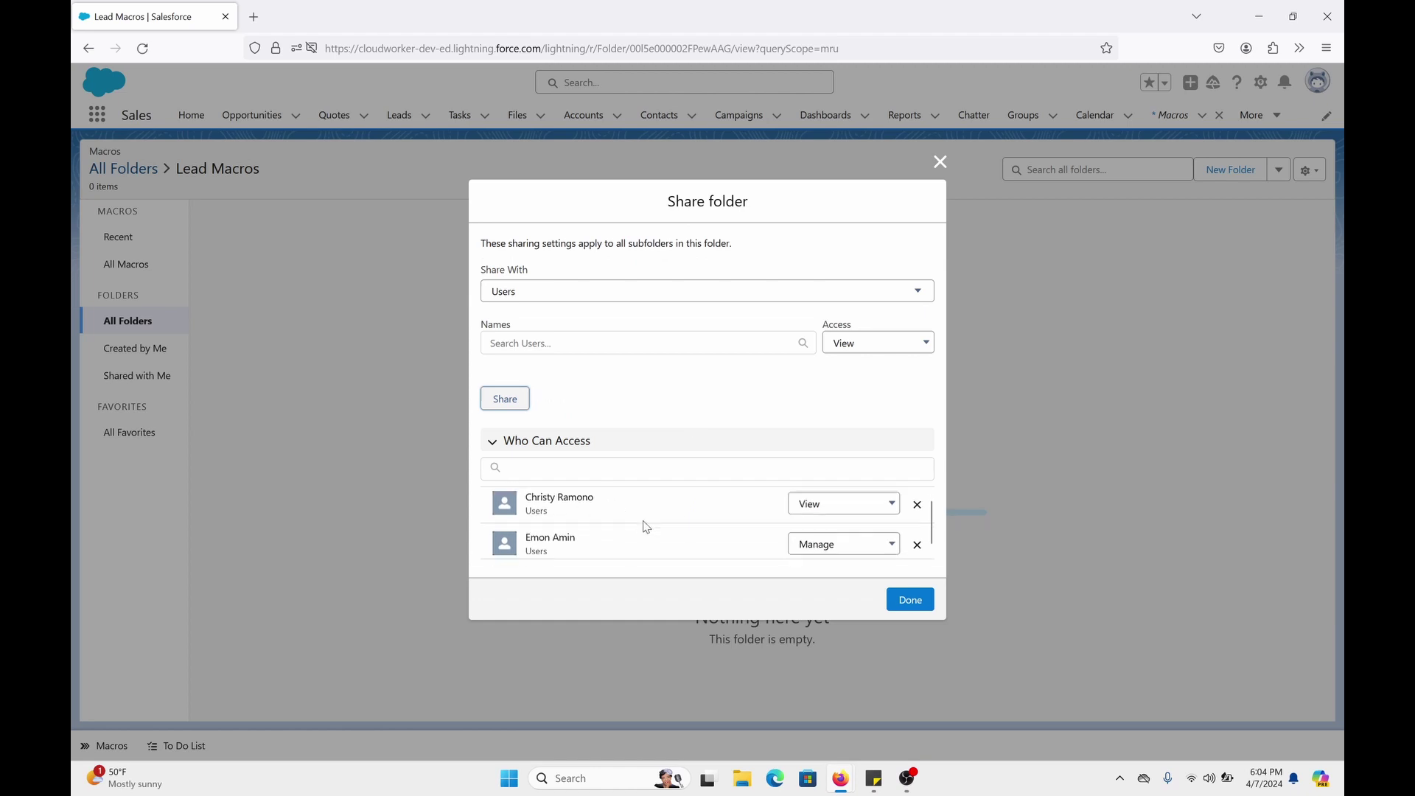
pyautogui.click(911, 599)
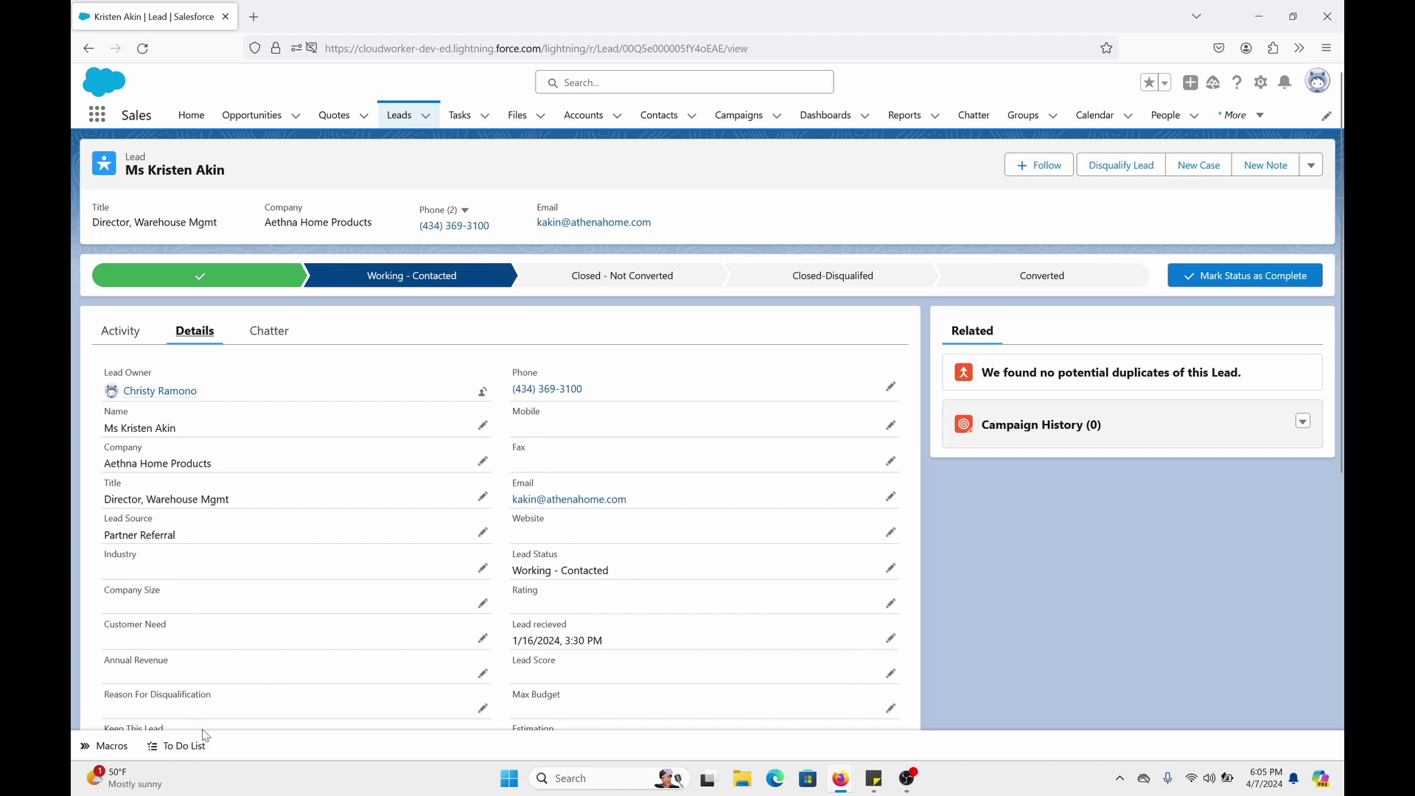
# From the lead record's Macros utility panel, start creating a new macro
pyautogui.click(111, 752)
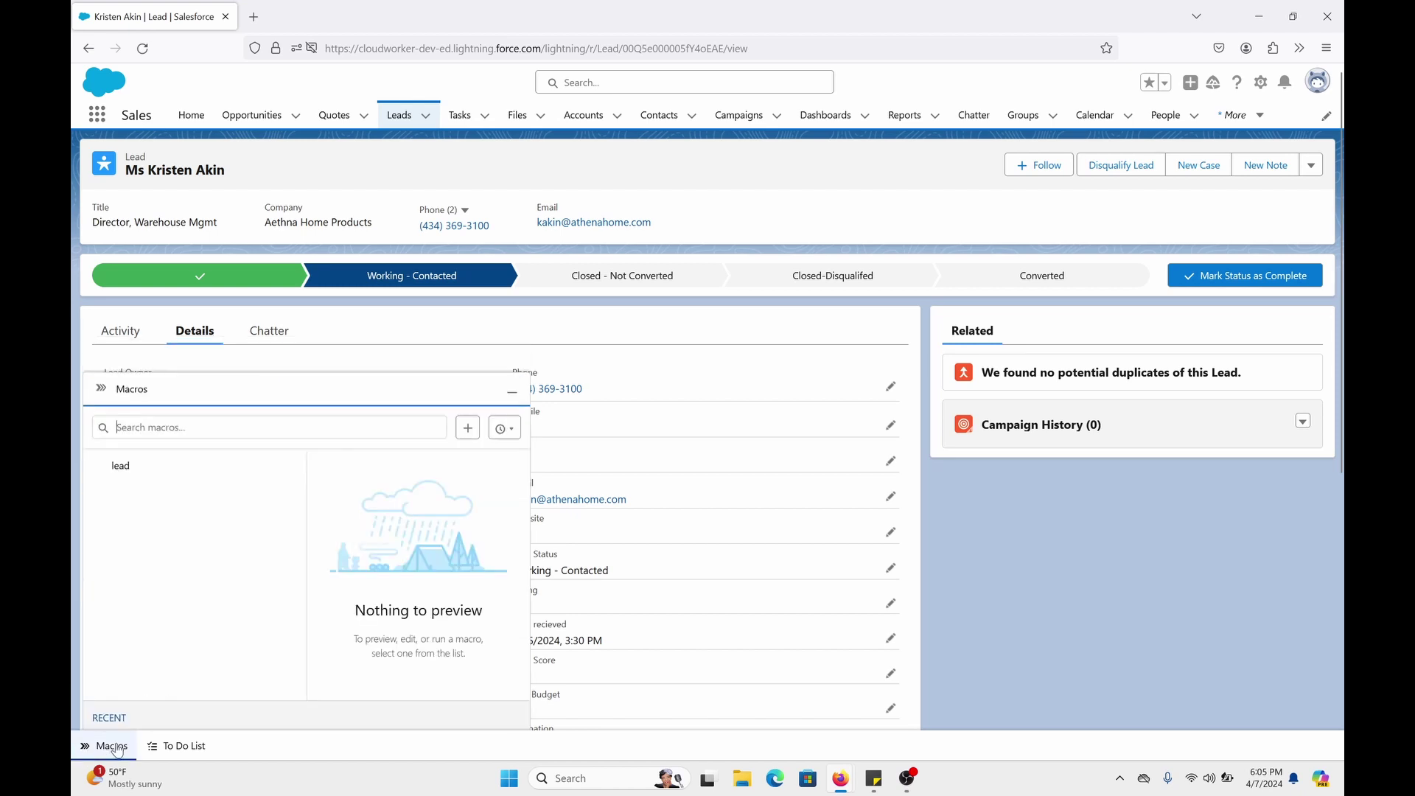
pyautogui.click(469, 429)
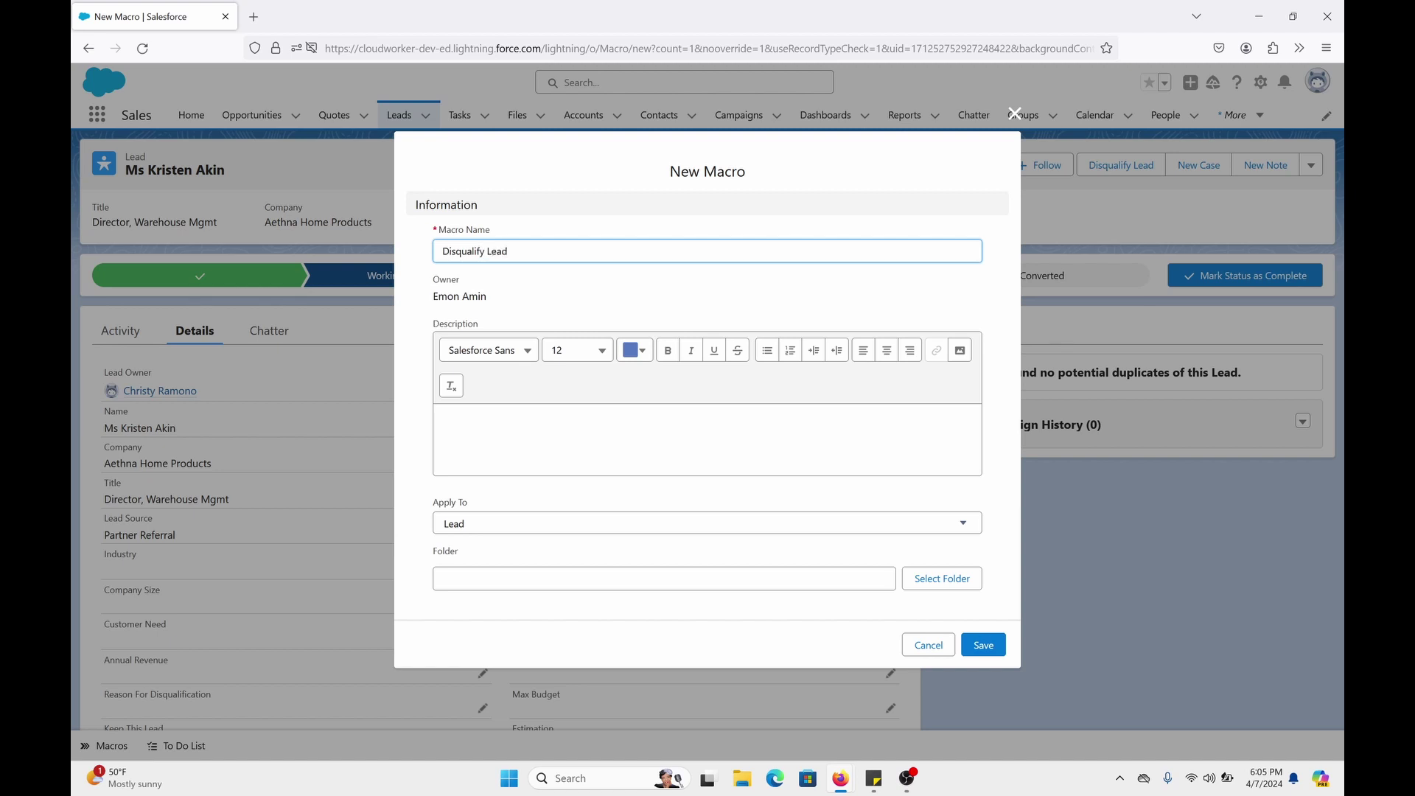
# Enter the description 'Close lead' and keep Apply To set to Lead
pyautogui.click(568, 441)
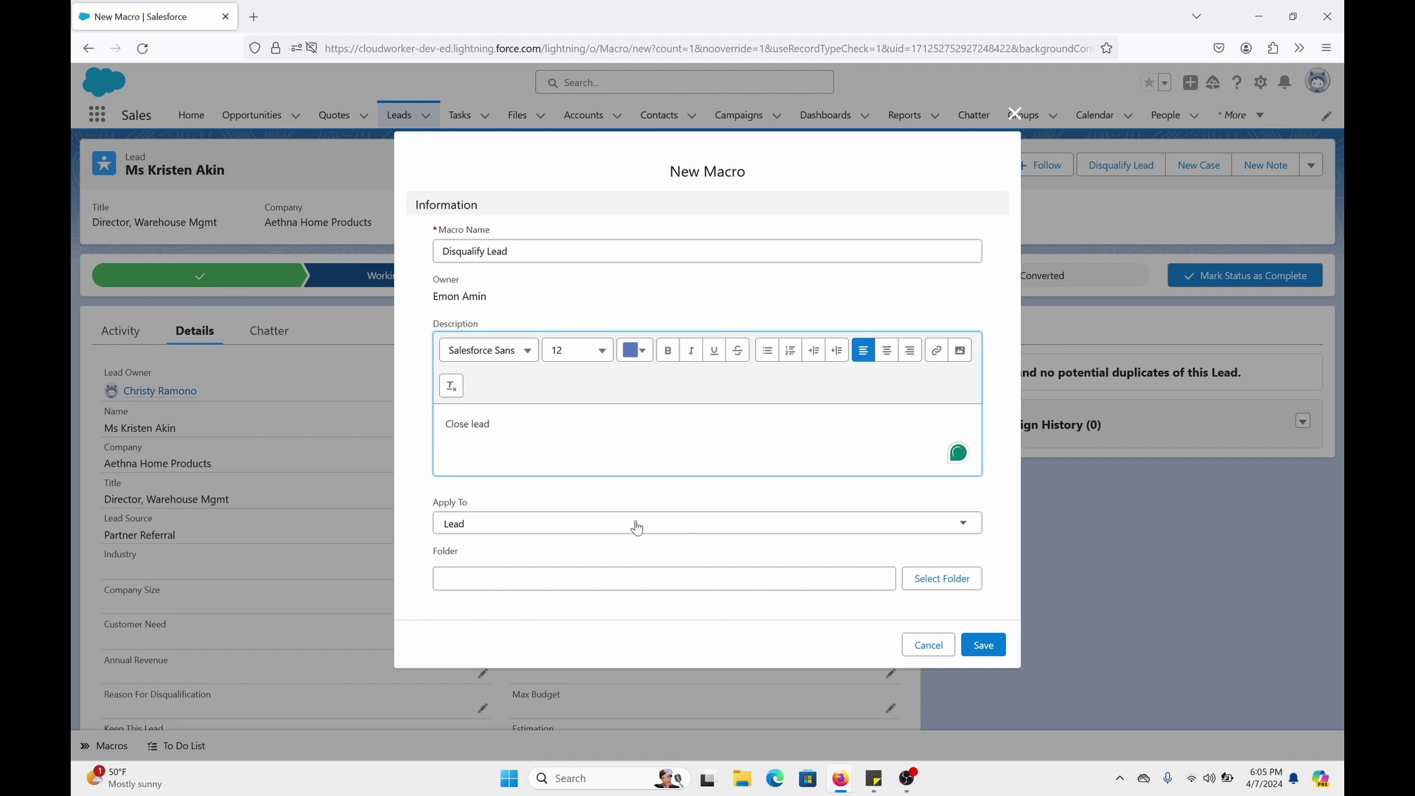
pyautogui.click(490, 528)
pyautogui.scroll(-10, 843, 488)
pyautogui.scroll(-15, 885, 563)
pyautogui.scroll(-10, 880, 566)
pyautogui.click(1002, 491)
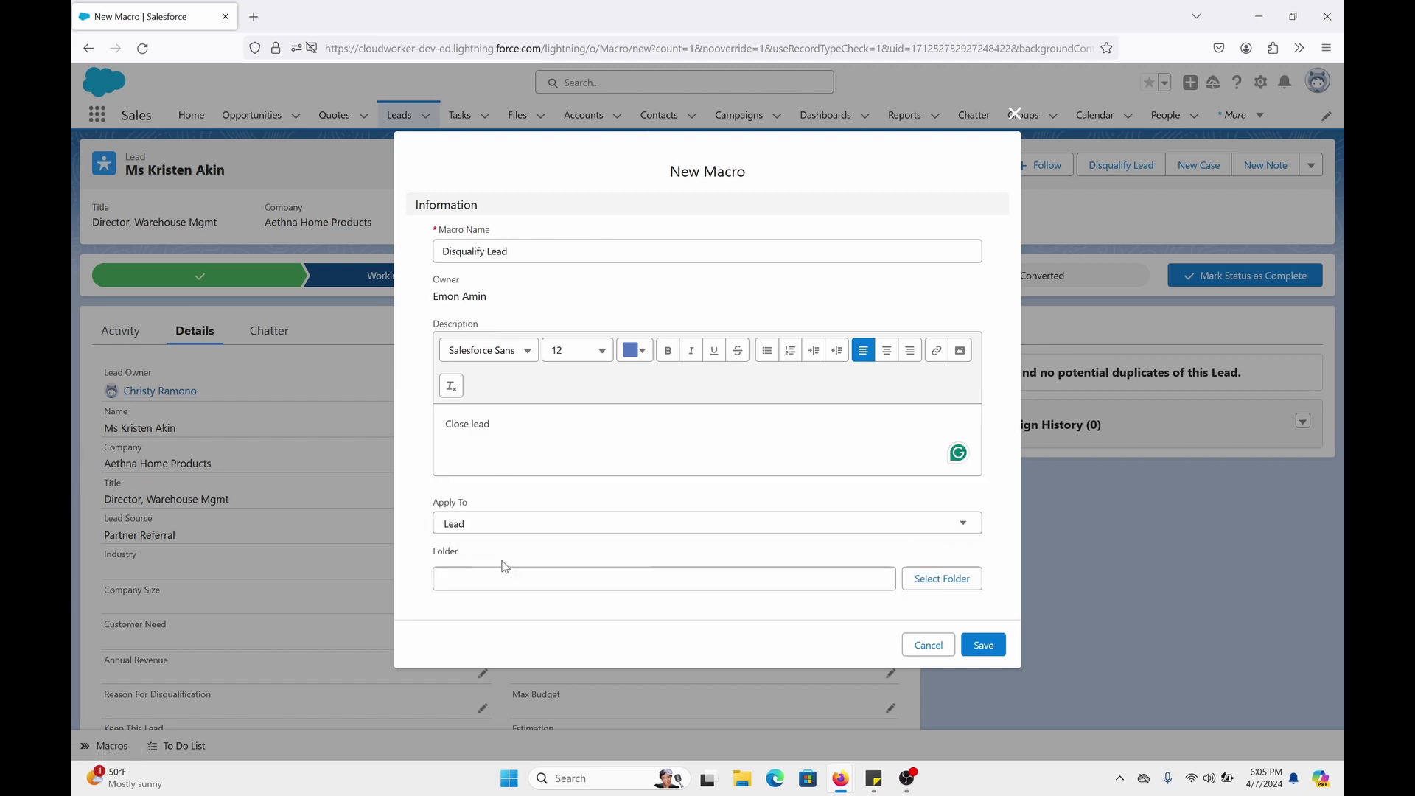
# Place the Disqualify Lead macro in the Lead Macros folder and save it
pyautogui.click(930, 580)
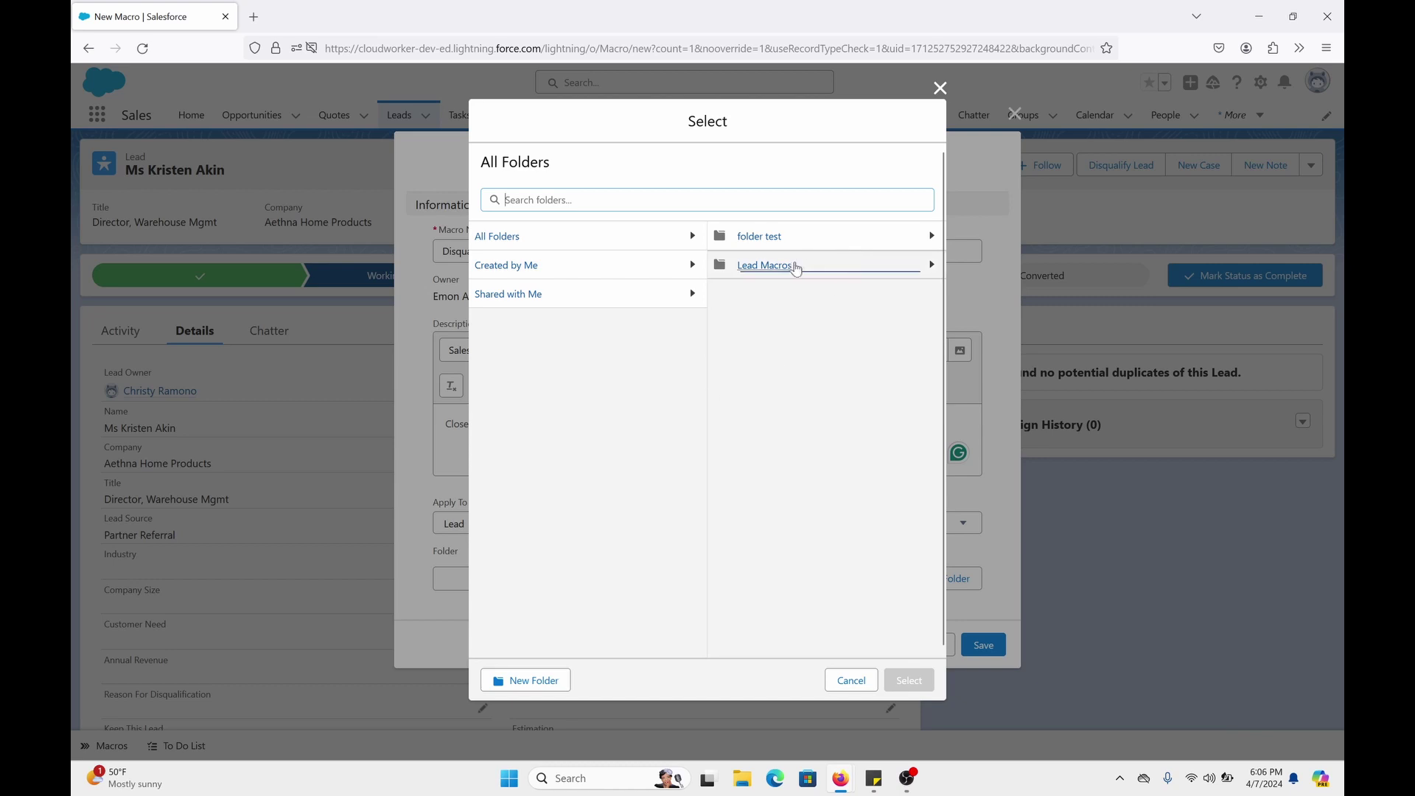
pyautogui.click(789, 265)
pyautogui.click(901, 681)
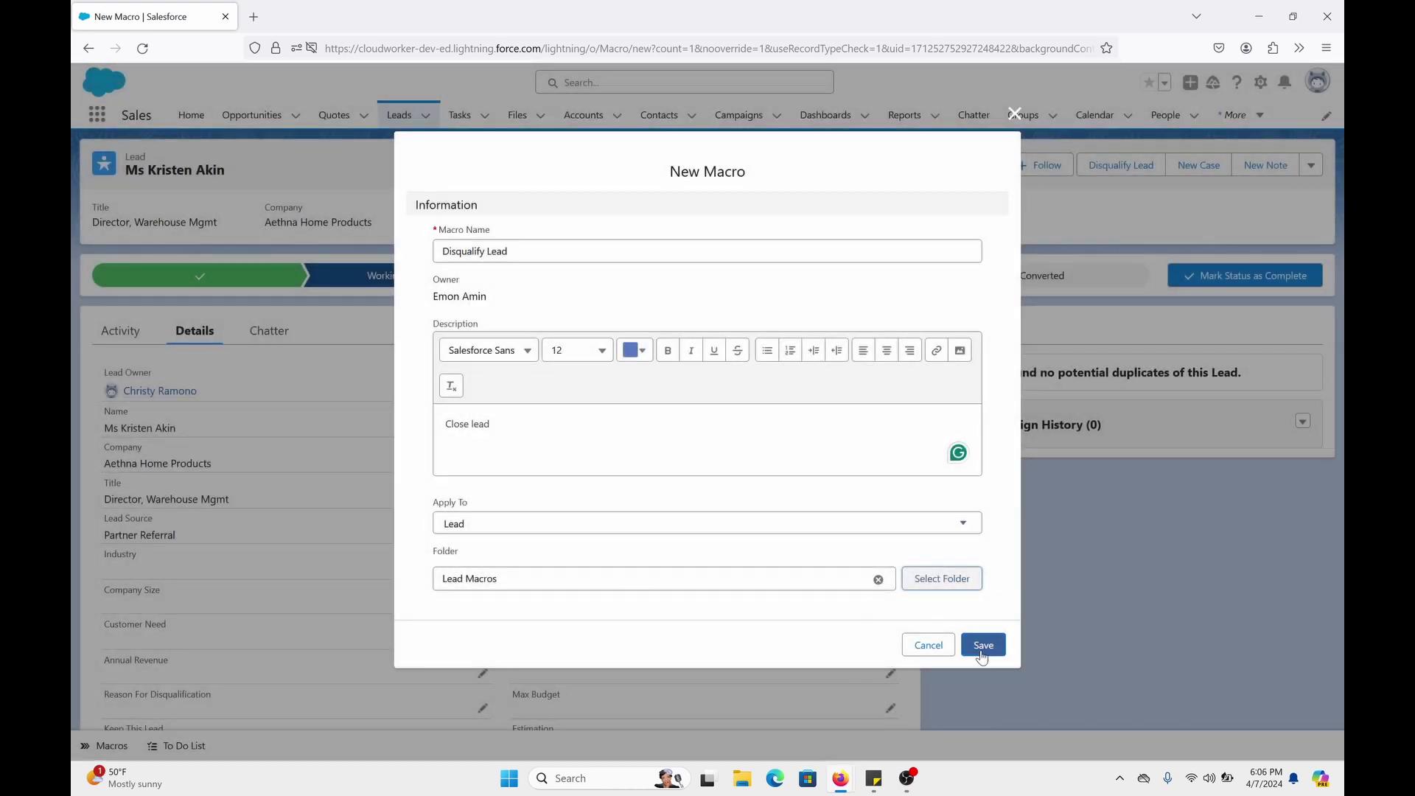
pyautogui.click(983, 647)
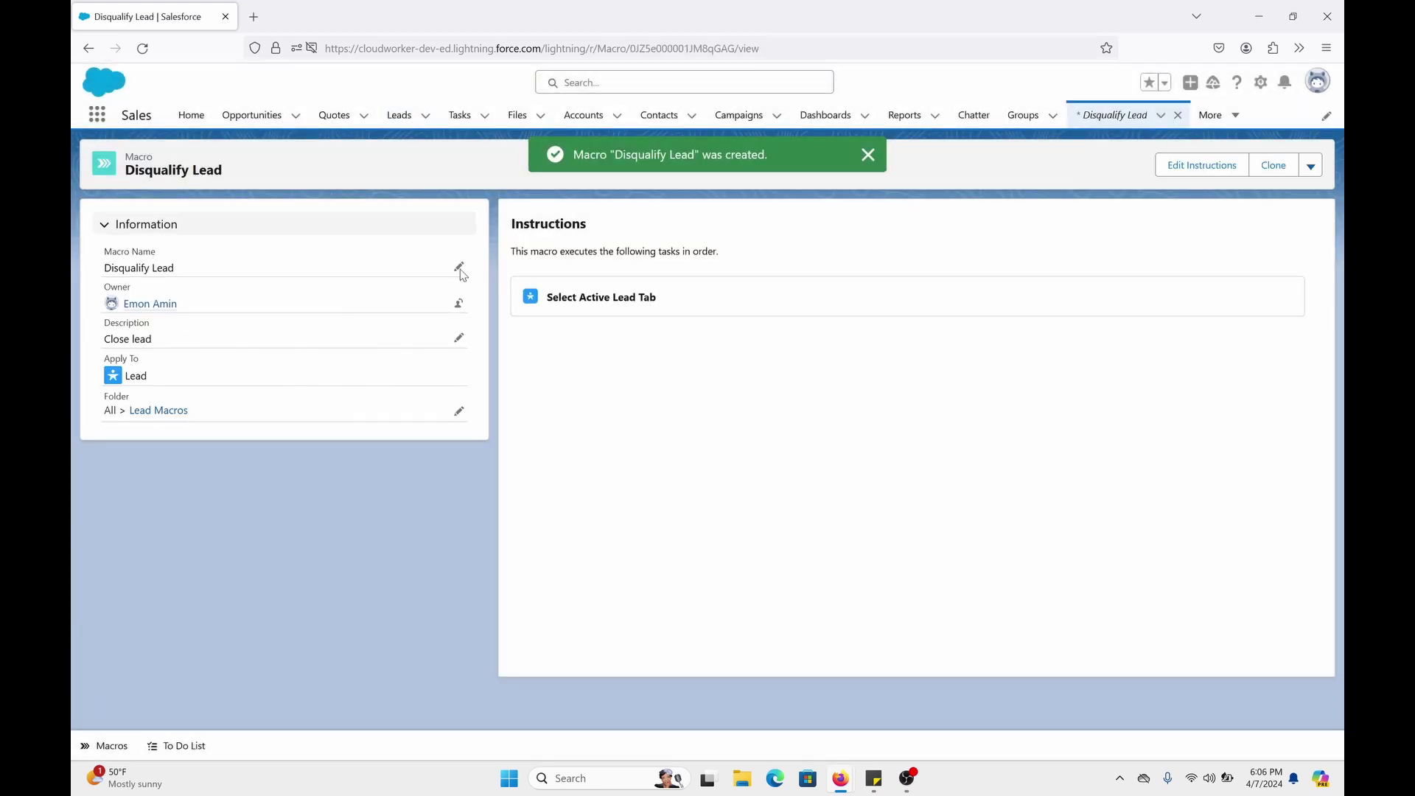
# Edit the Disqualify Lead macro's instructions and show the lead's Details tab in the canvas
pyautogui.click(1198, 170)
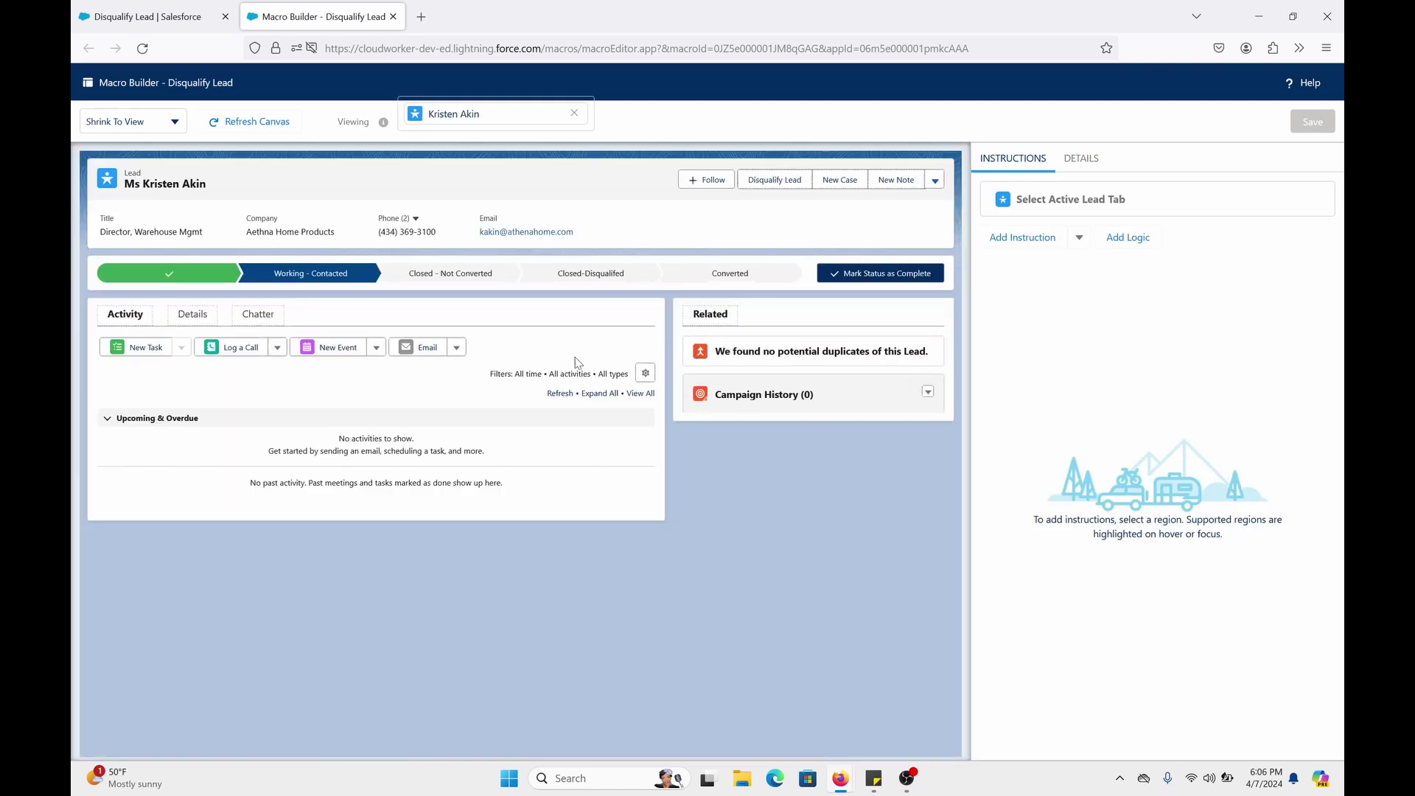
pyautogui.click(190, 315)
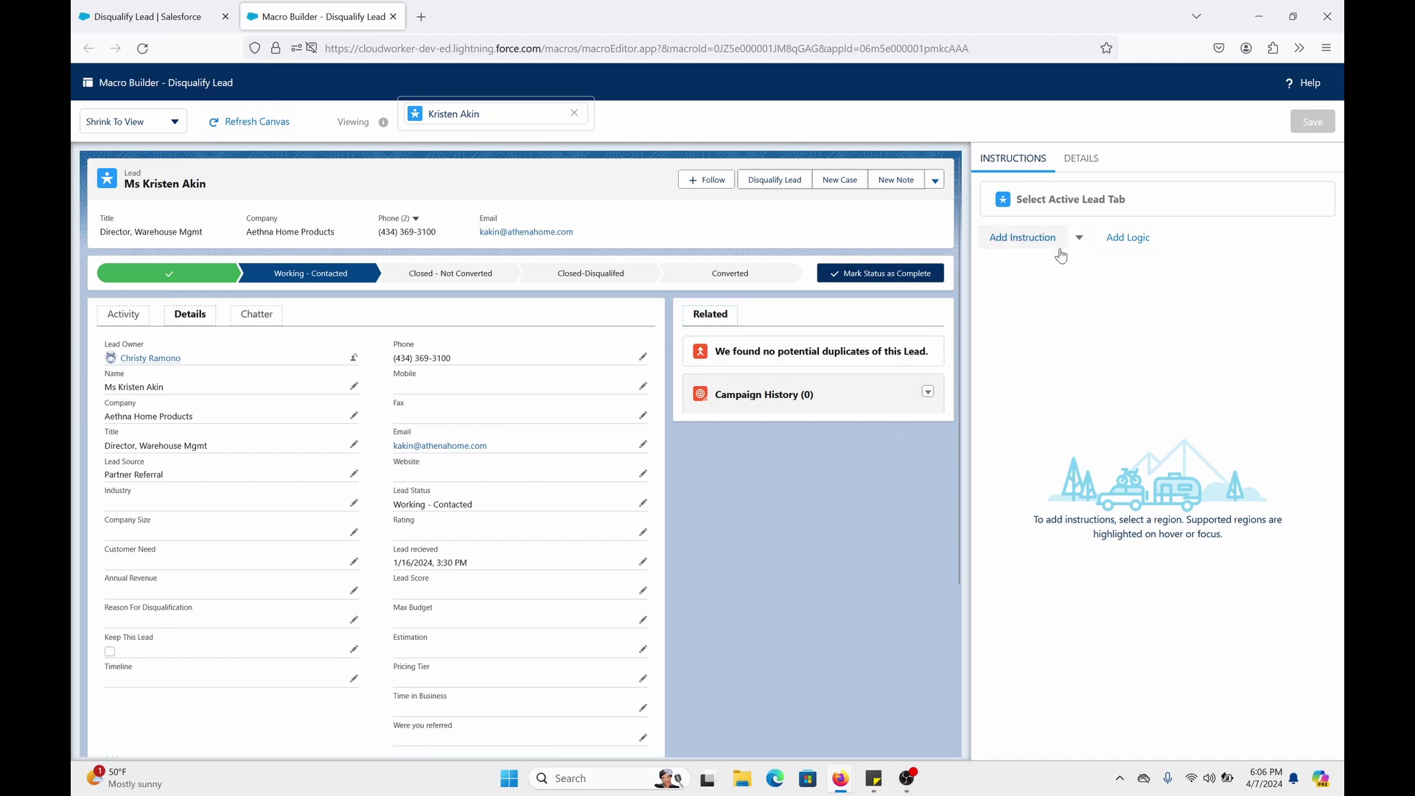
# Add an IF block requiring all conditions, starting with Lead Source equals Web
pyautogui.click(1138, 246)
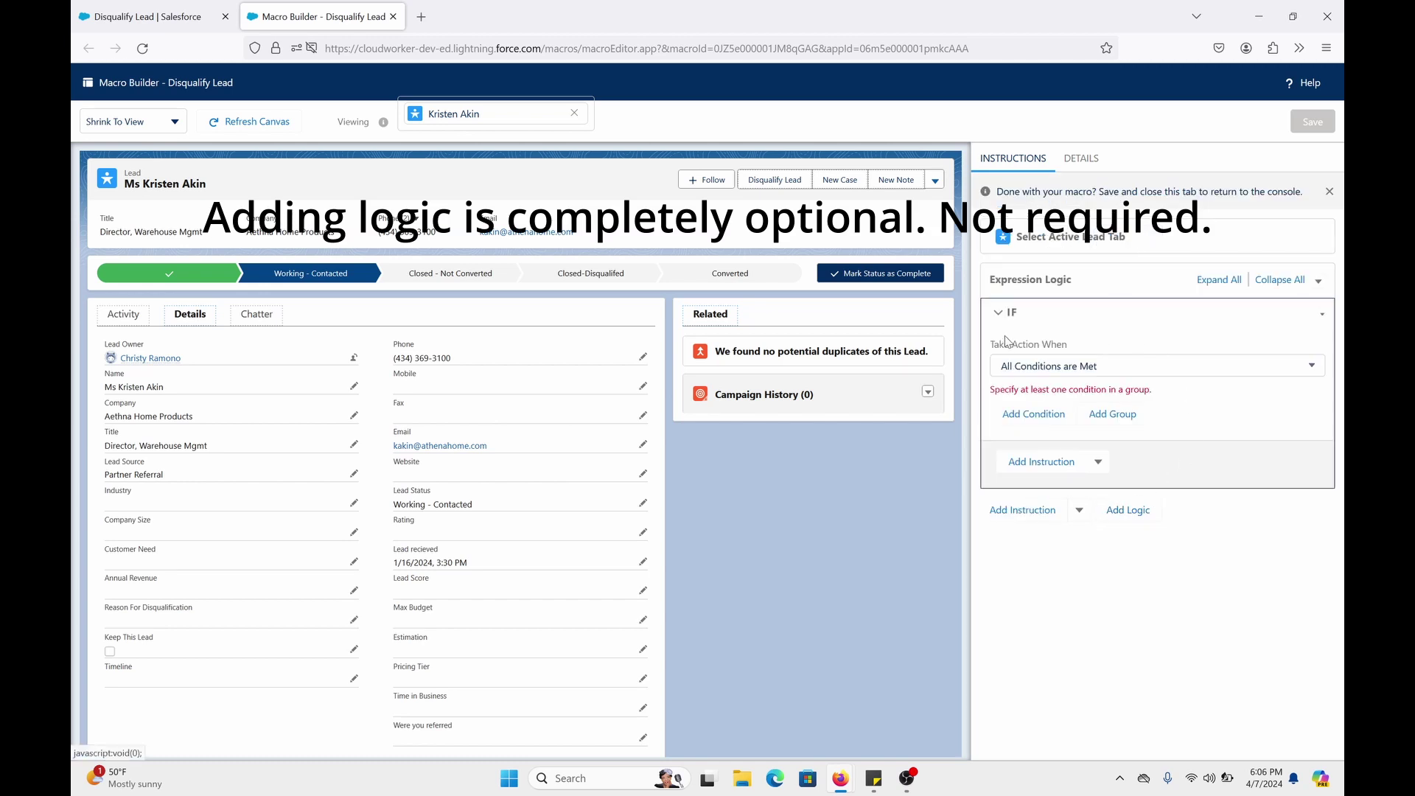
pyautogui.click(1063, 372)
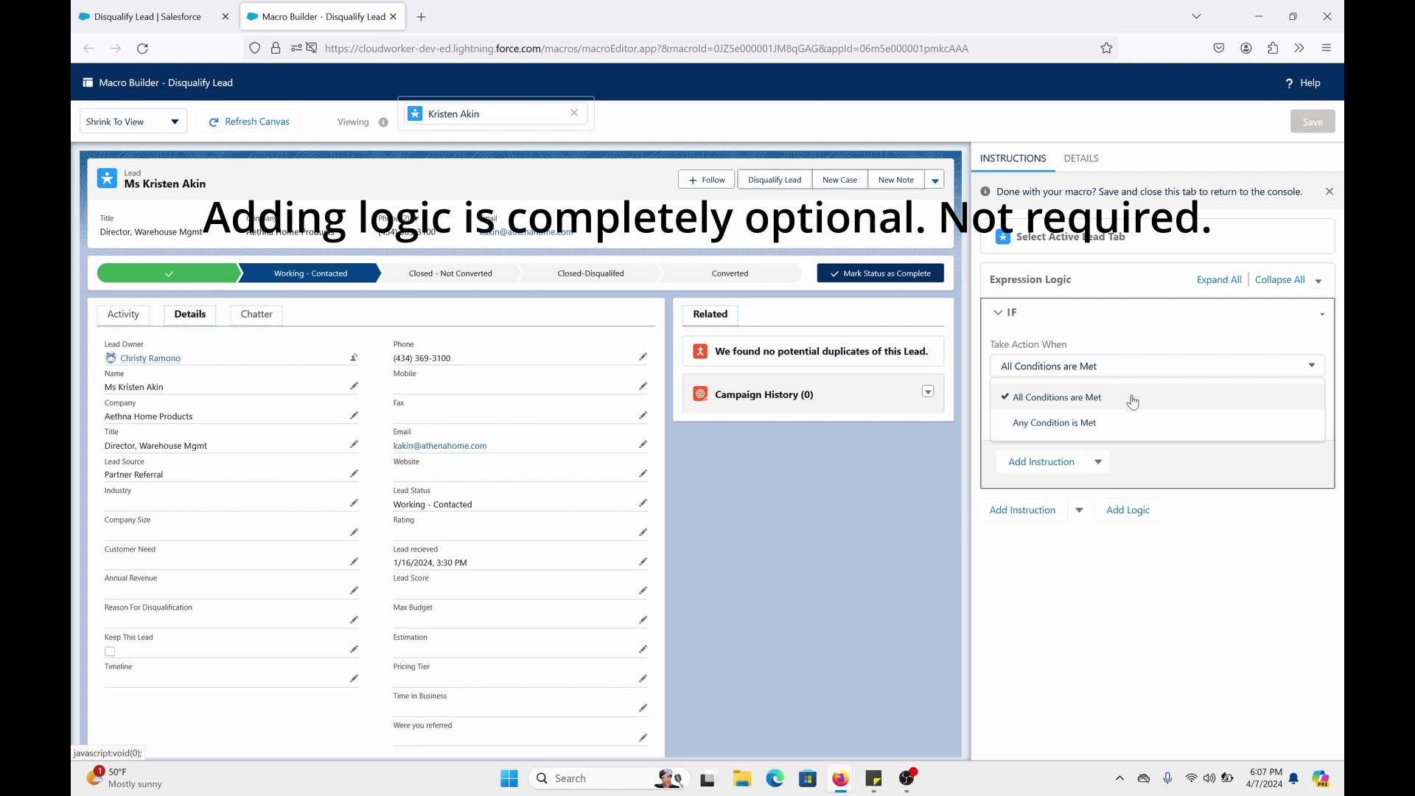
pyautogui.click(1291, 370)
pyautogui.click(1061, 421)
pyautogui.click(856, 360)
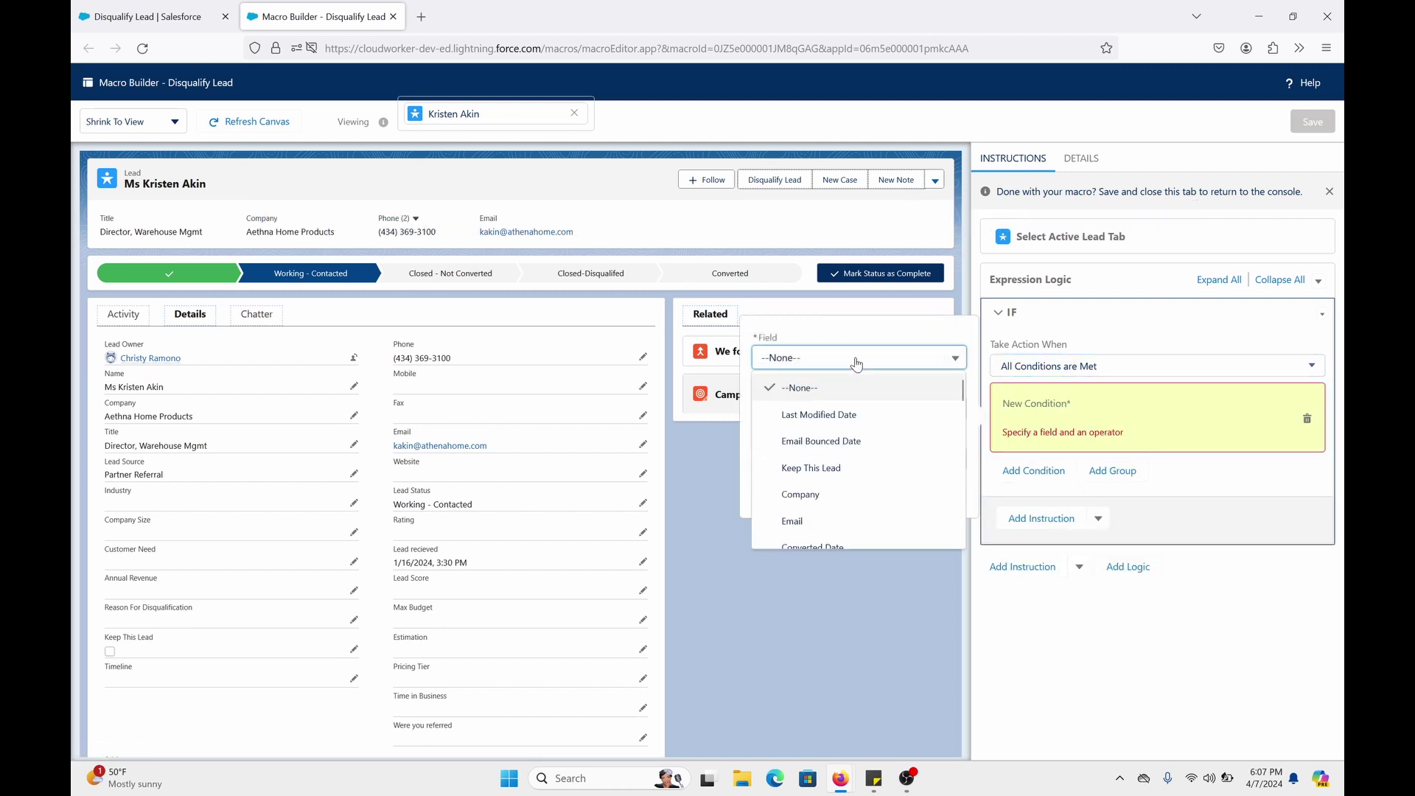
pyautogui.scroll(-5, 875, 489)
pyautogui.scroll(-5, 868, 487)
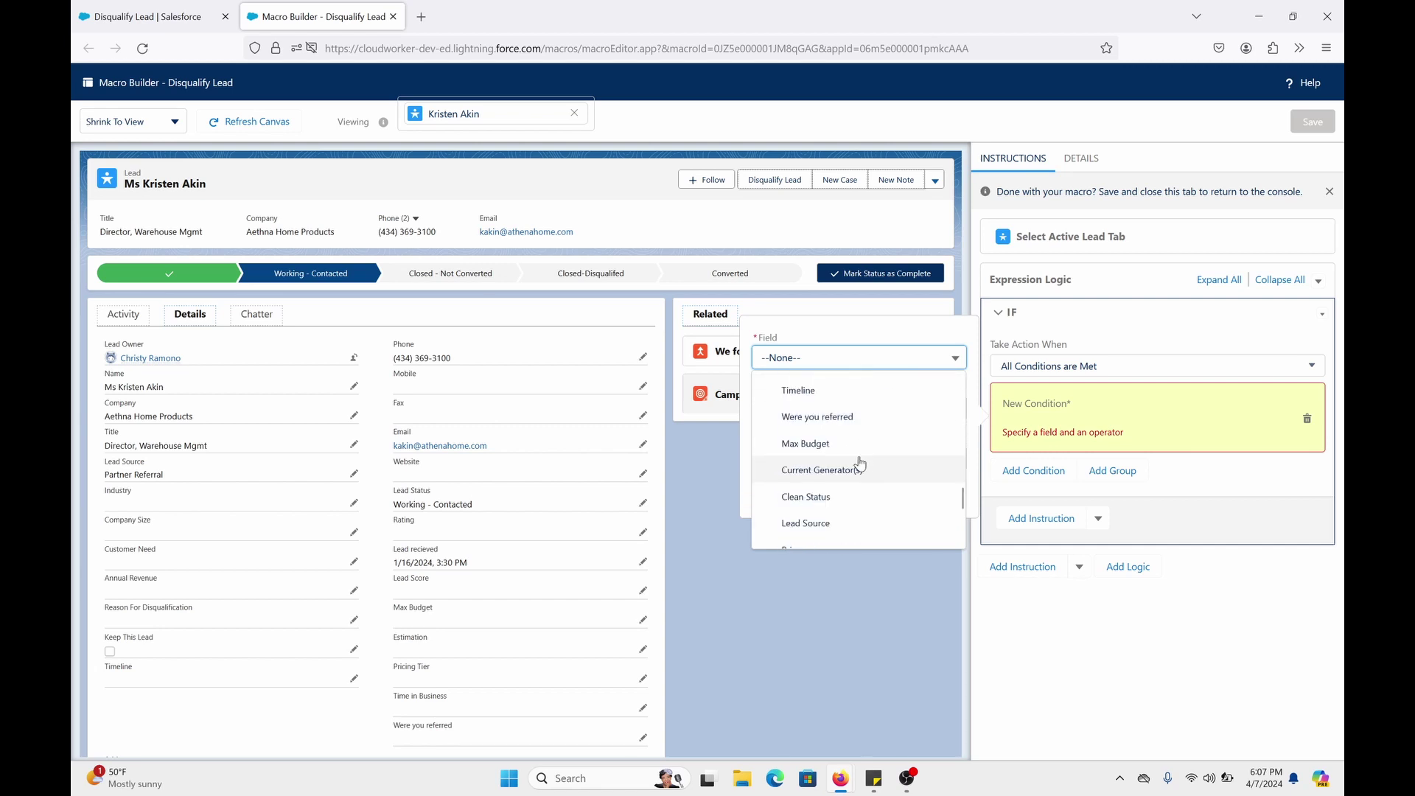
pyautogui.scroll(-1, 868, 468)
pyautogui.click(867, 468)
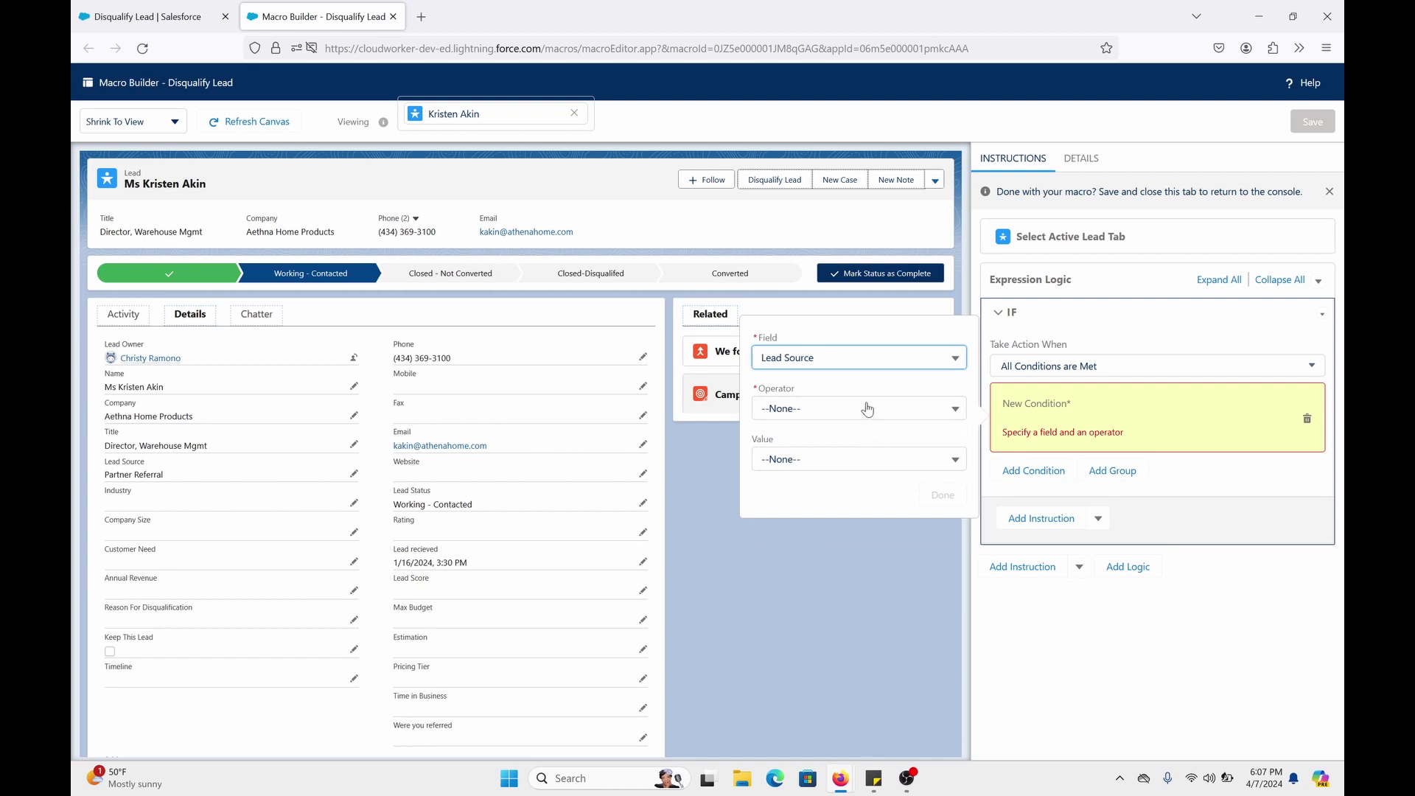
pyautogui.click(949, 409)
pyautogui.click(840, 492)
pyautogui.click(846, 459)
pyautogui.click(840, 512)
pyautogui.click(942, 494)
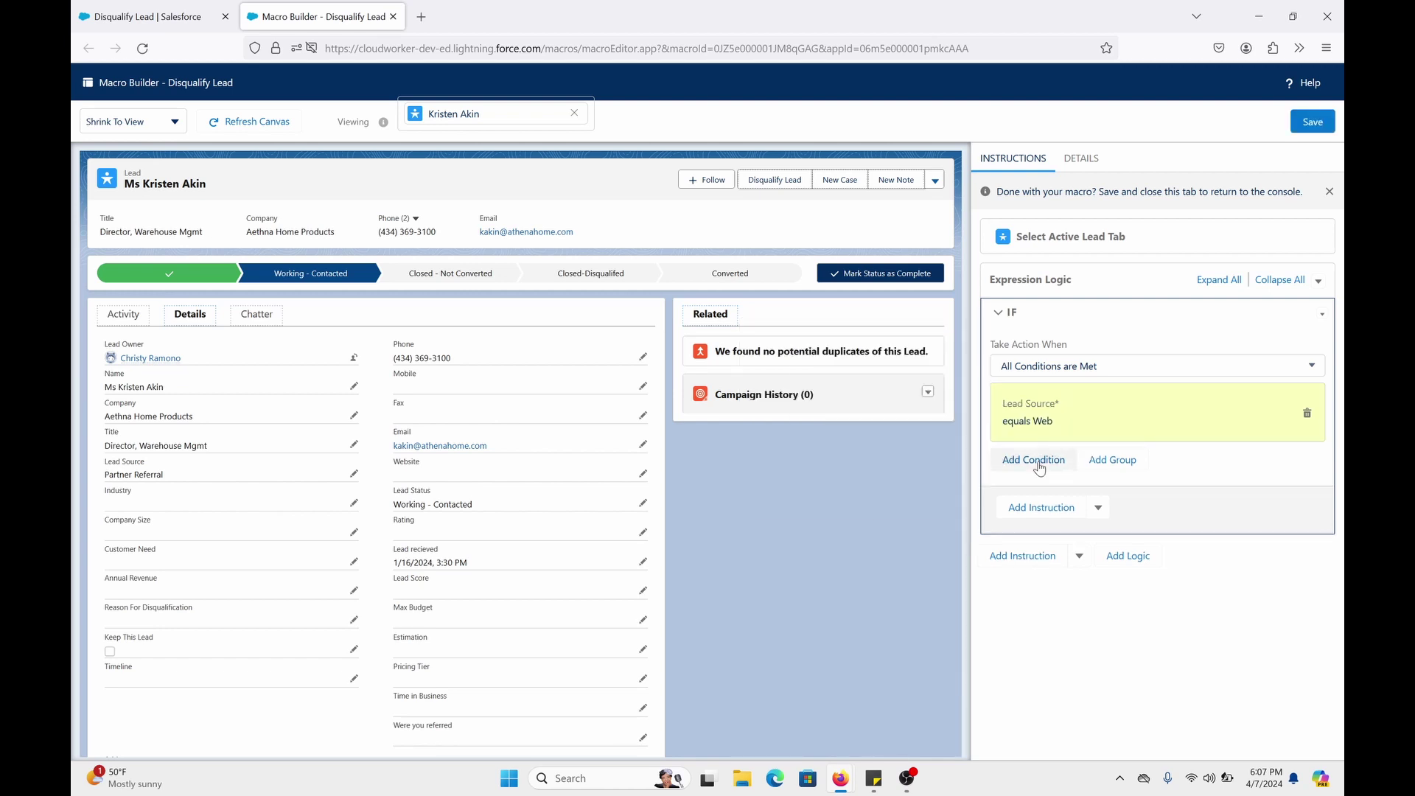
# Add a second condition: Were you referred equals No
pyautogui.click(1033, 459)
pyautogui.click(874, 425)
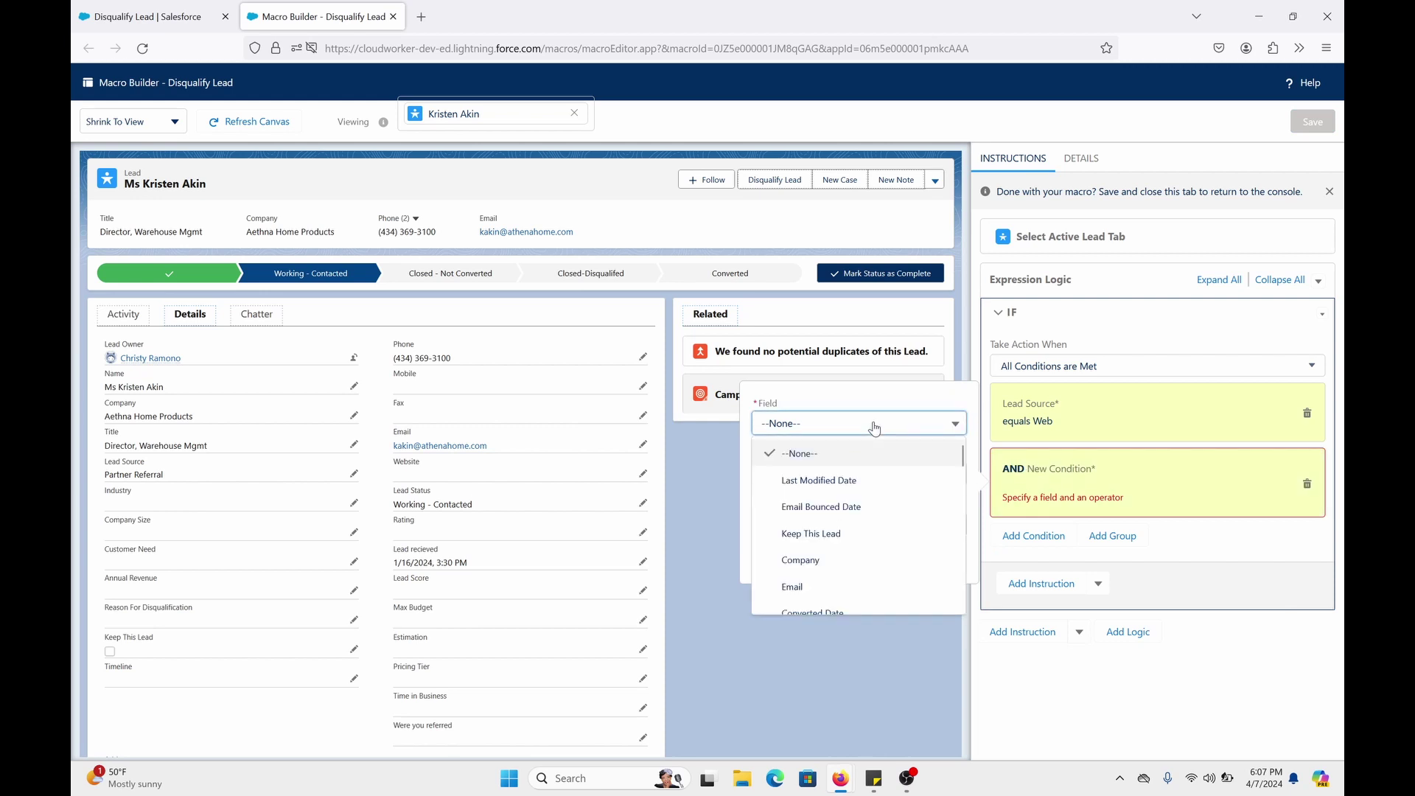
pyautogui.scroll(-10, 815, 562)
pyautogui.click(818, 567)
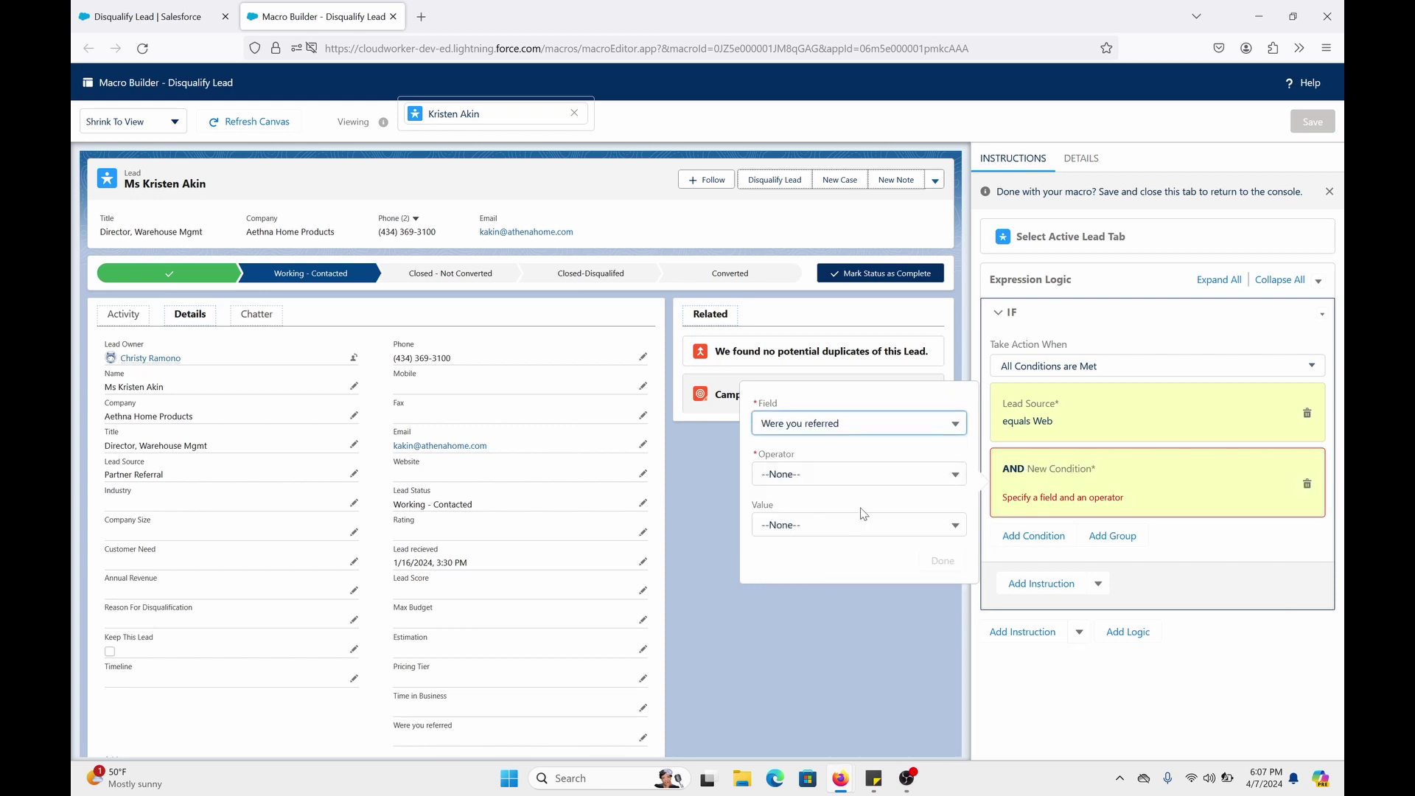
pyautogui.click(852, 477)
pyautogui.click(846, 559)
pyautogui.click(847, 535)
pyautogui.click(850, 604)
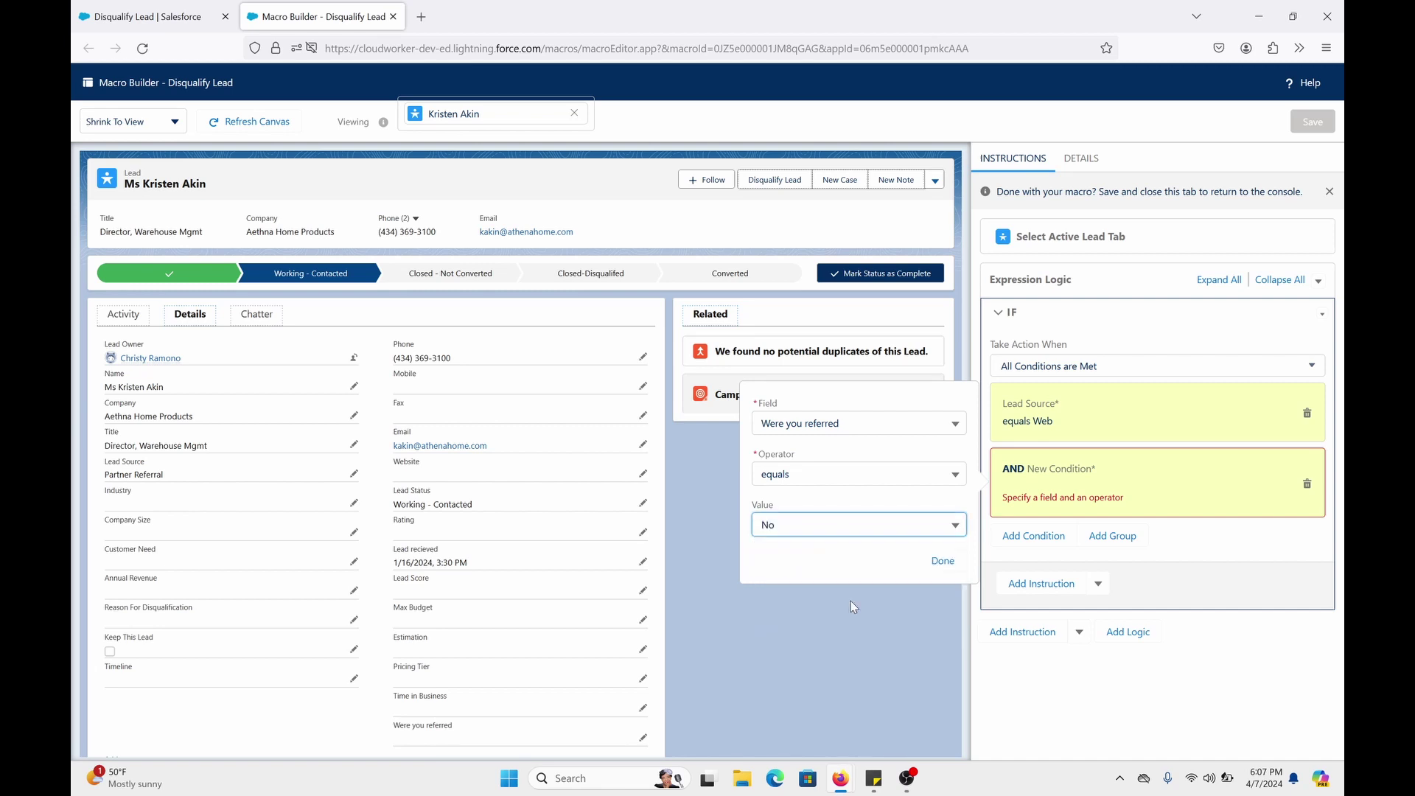
pyautogui.click(941, 561)
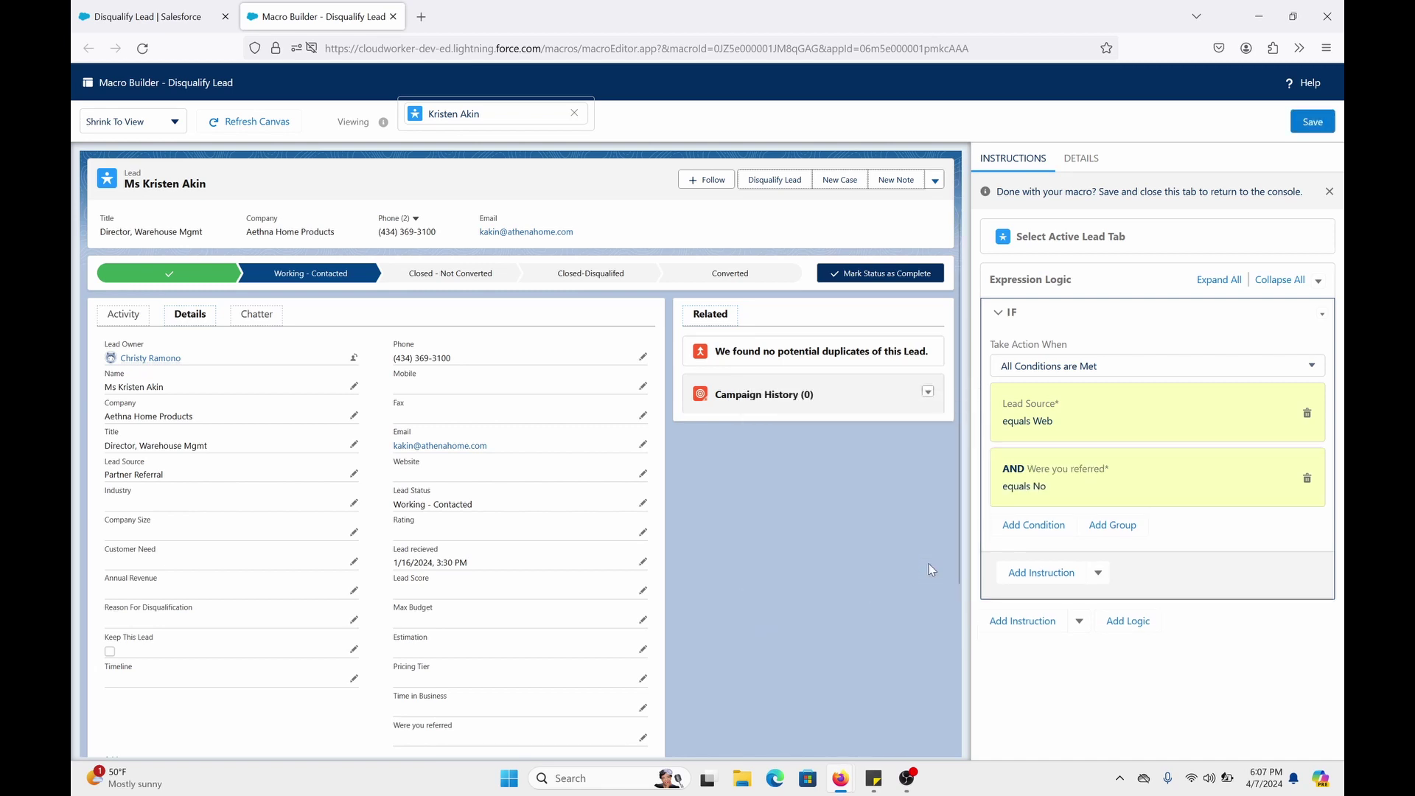
# Add an instruction inside the IF block that selects the Disqualify Lead action
pyautogui.click(1042, 573)
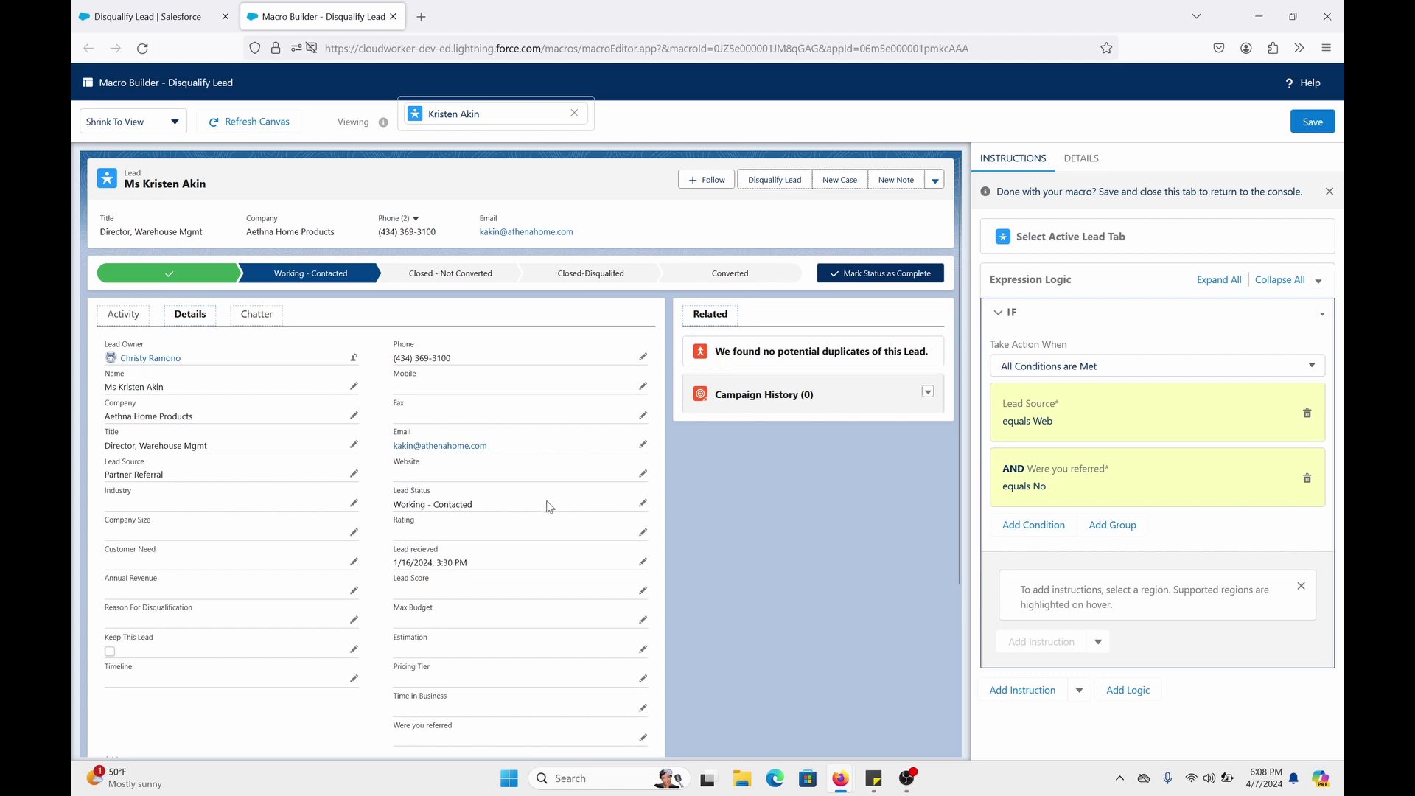
pyautogui.click(764, 181)
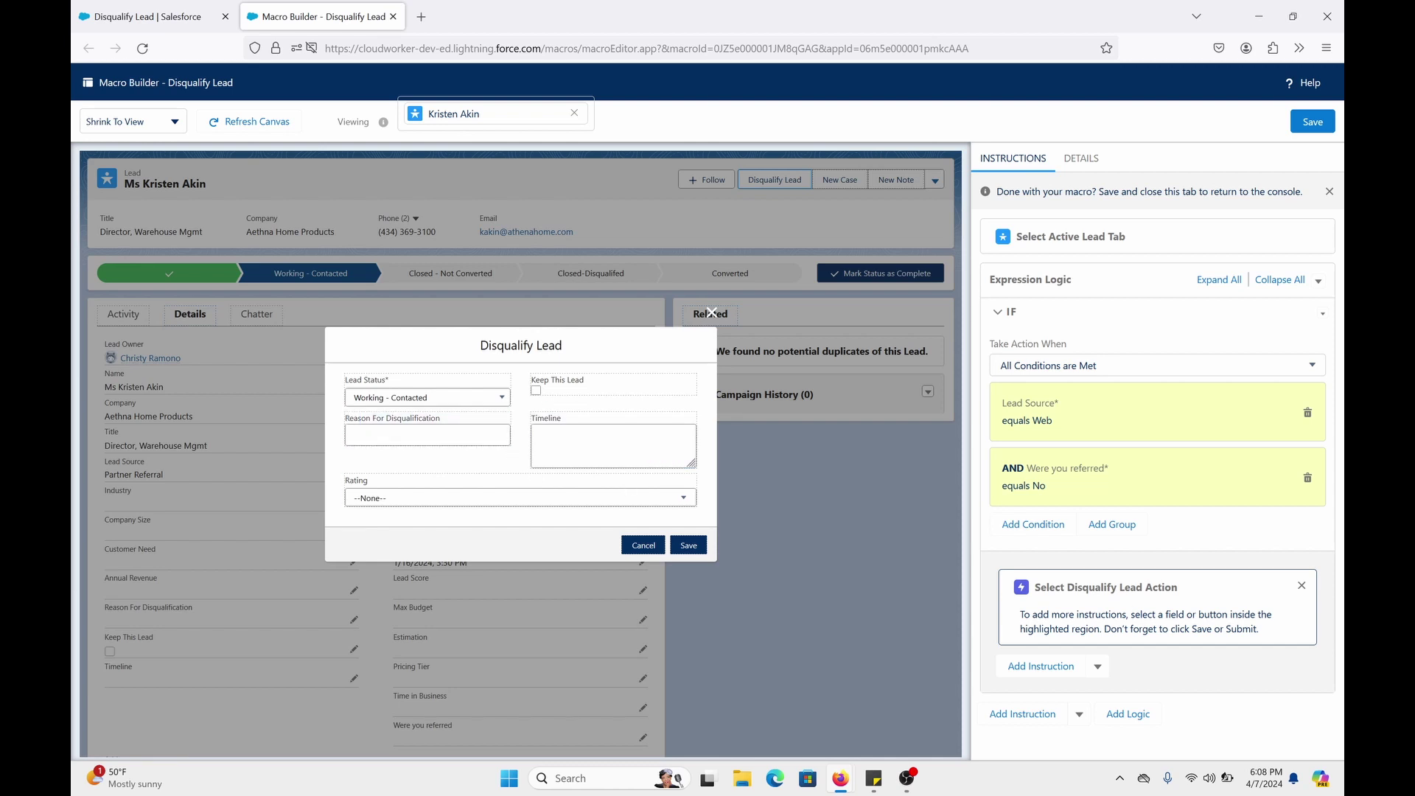
# Set the action's Lead Status to Closed-Disqualified and tick Keep This Lead
pyautogui.click(450, 405)
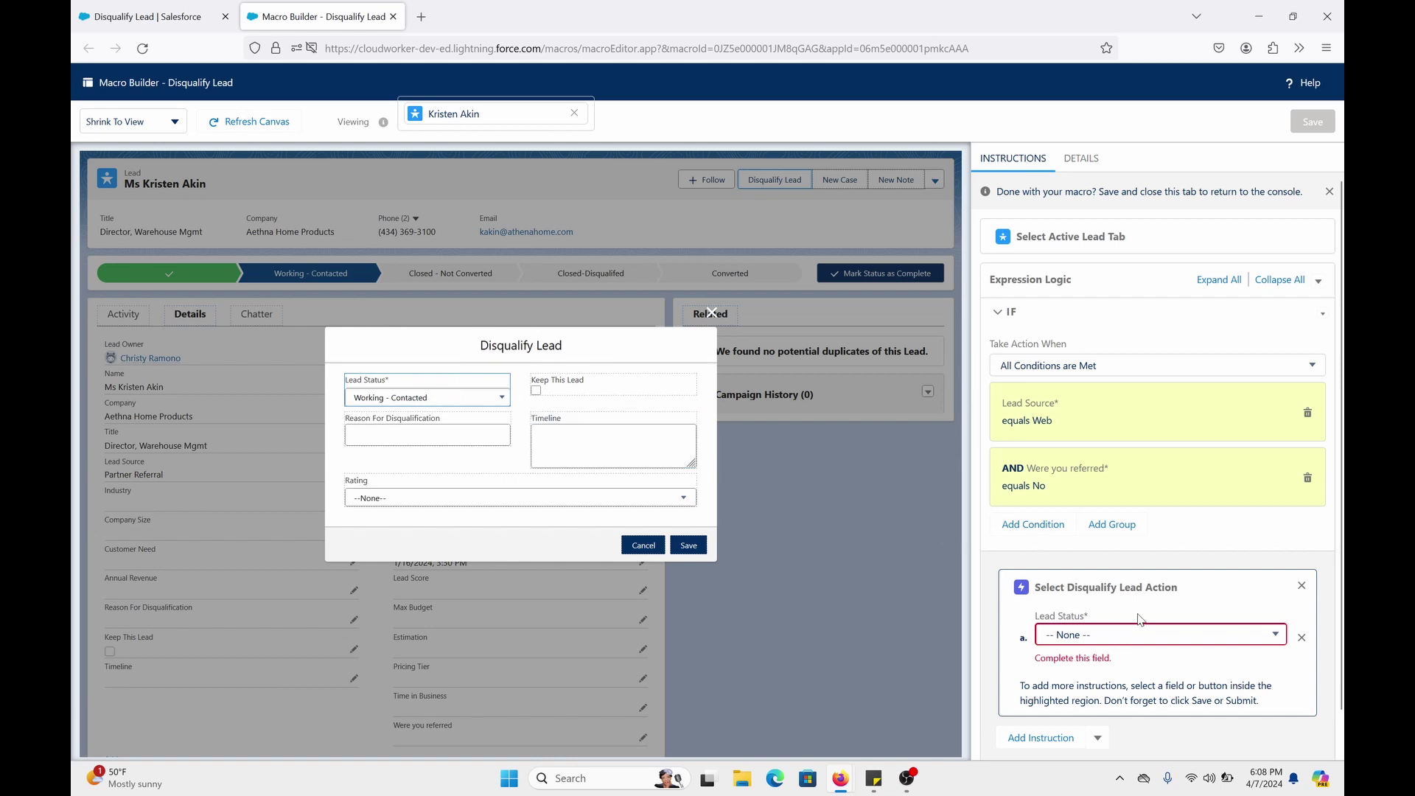
pyautogui.click(1208, 637)
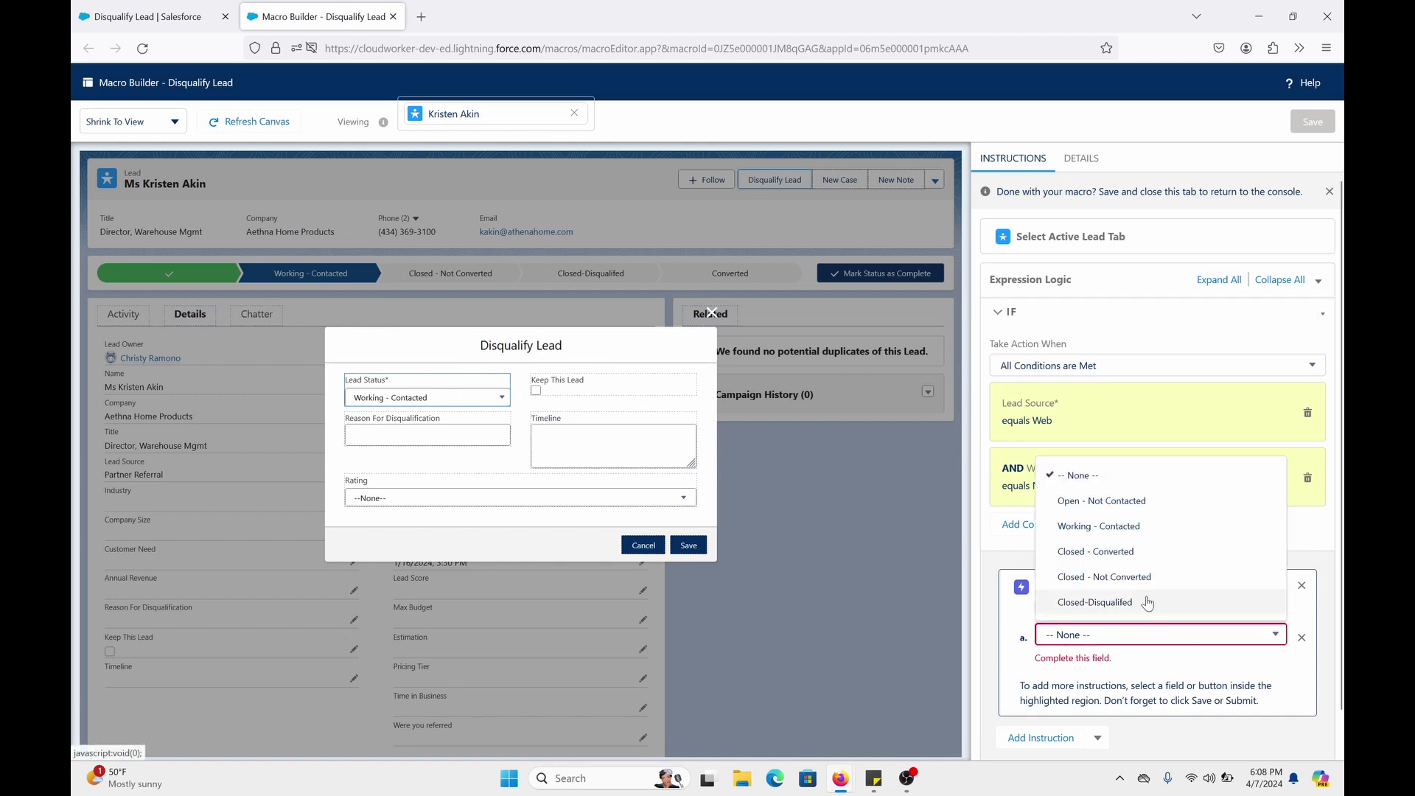
pyautogui.click(1124, 601)
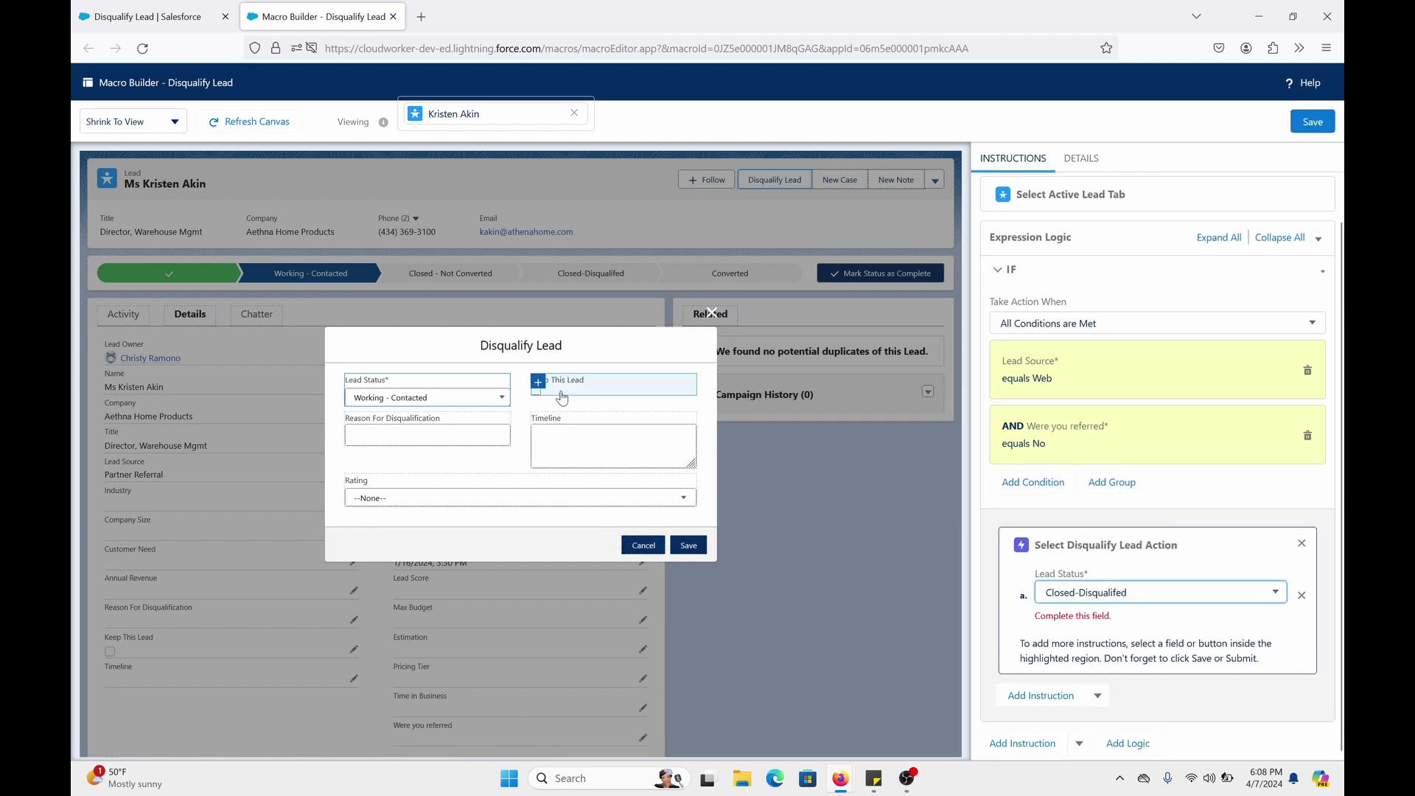
pyautogui.click(540, 384)
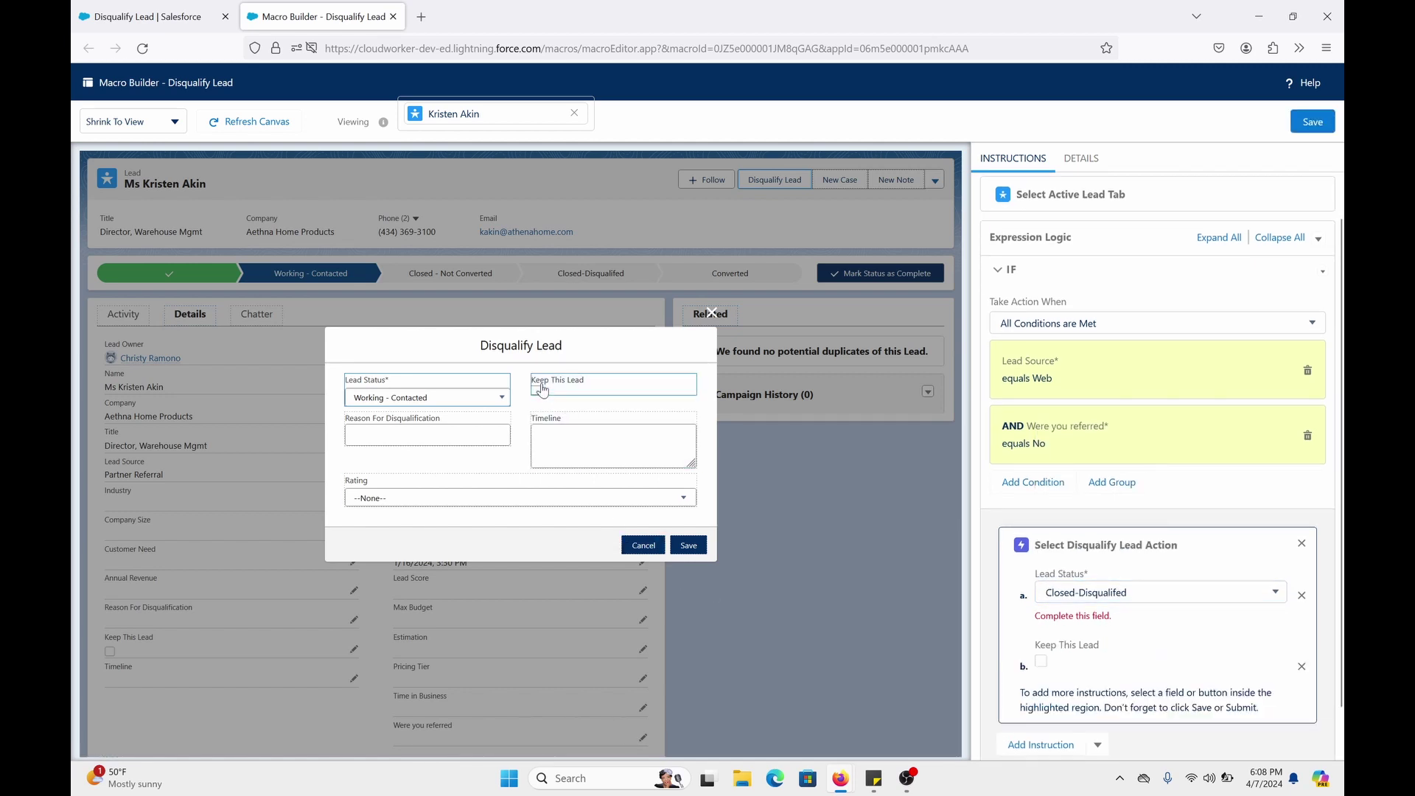
pyautogui.click(1041, 661)
# Fill the Reason For Disqualification with 'not set in stone.' and enter a Timeline
pyautogui.click(438, 436)
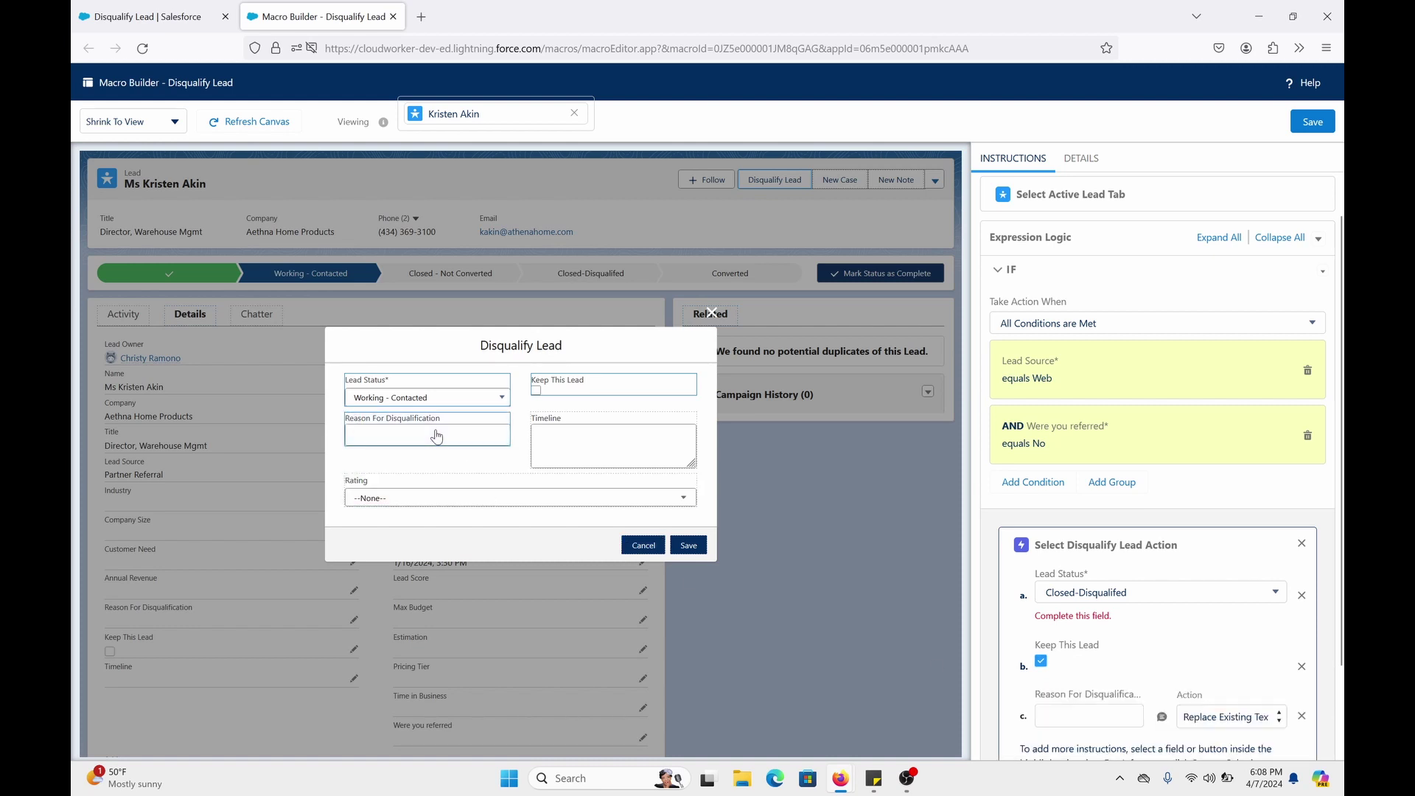
pyautogui.click(1097, 712)
pyautogui.write('not set in stone')
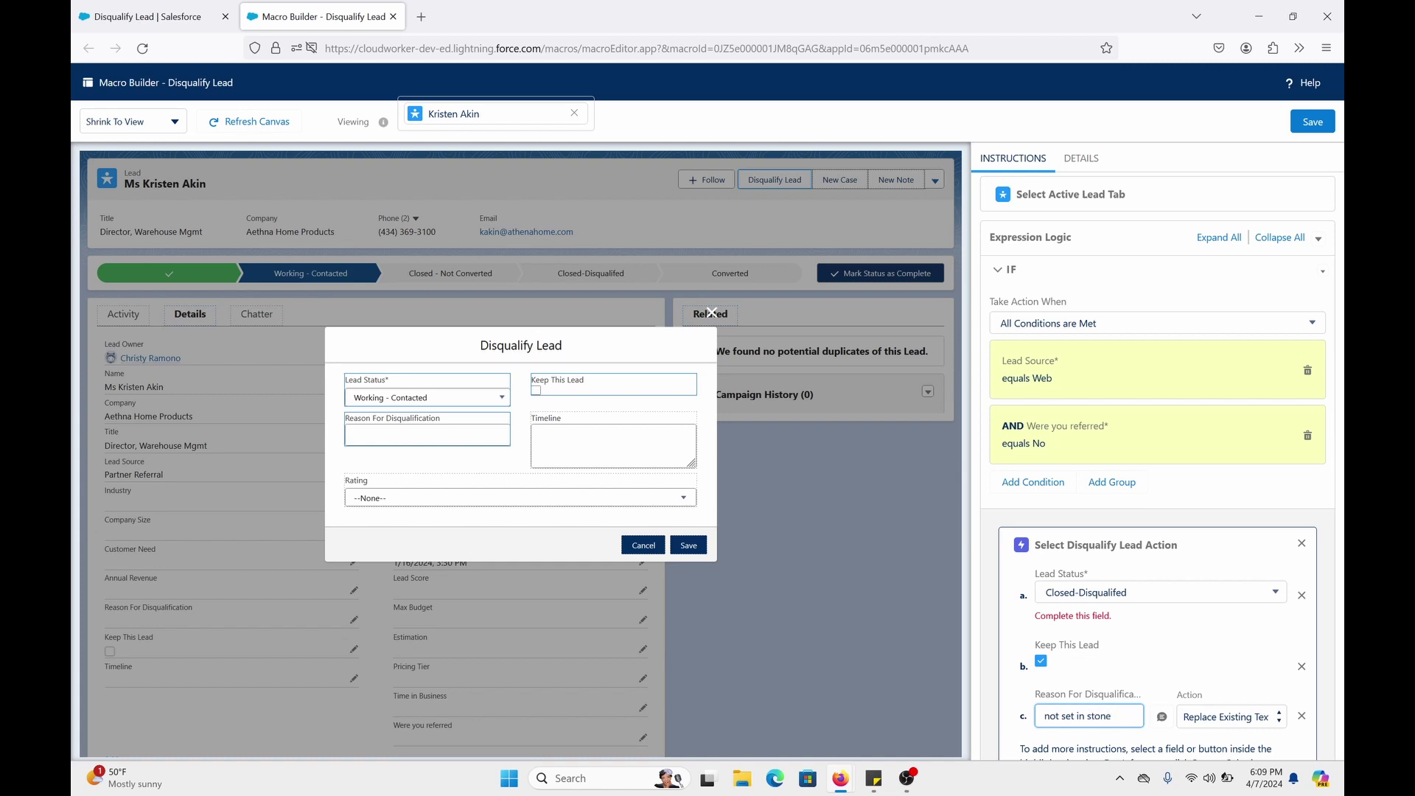
pyautogui.write('.')
pyautogui.click(608, 441)
pyautogui.scroll(-3, 1145, 659)
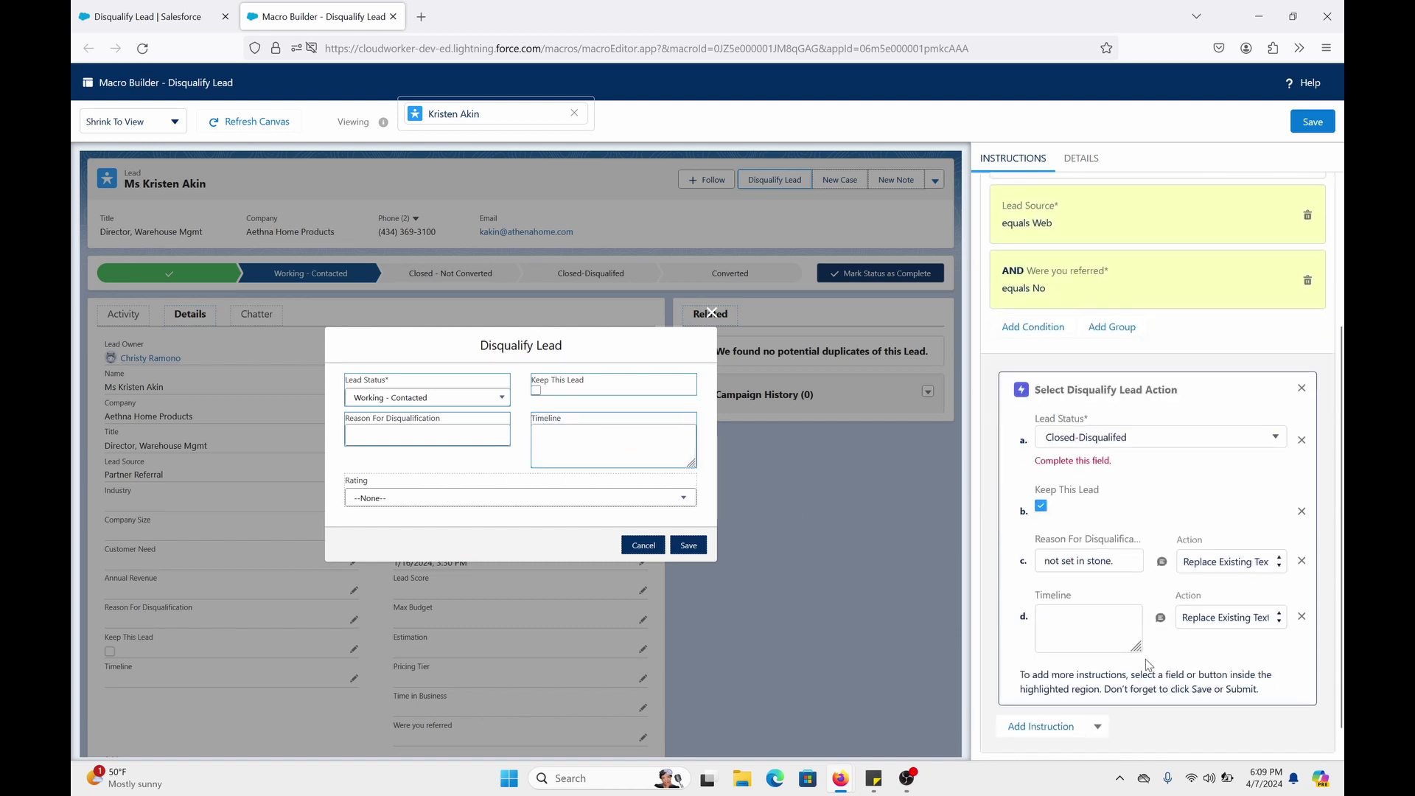
pyautogui.click(1080, 625)
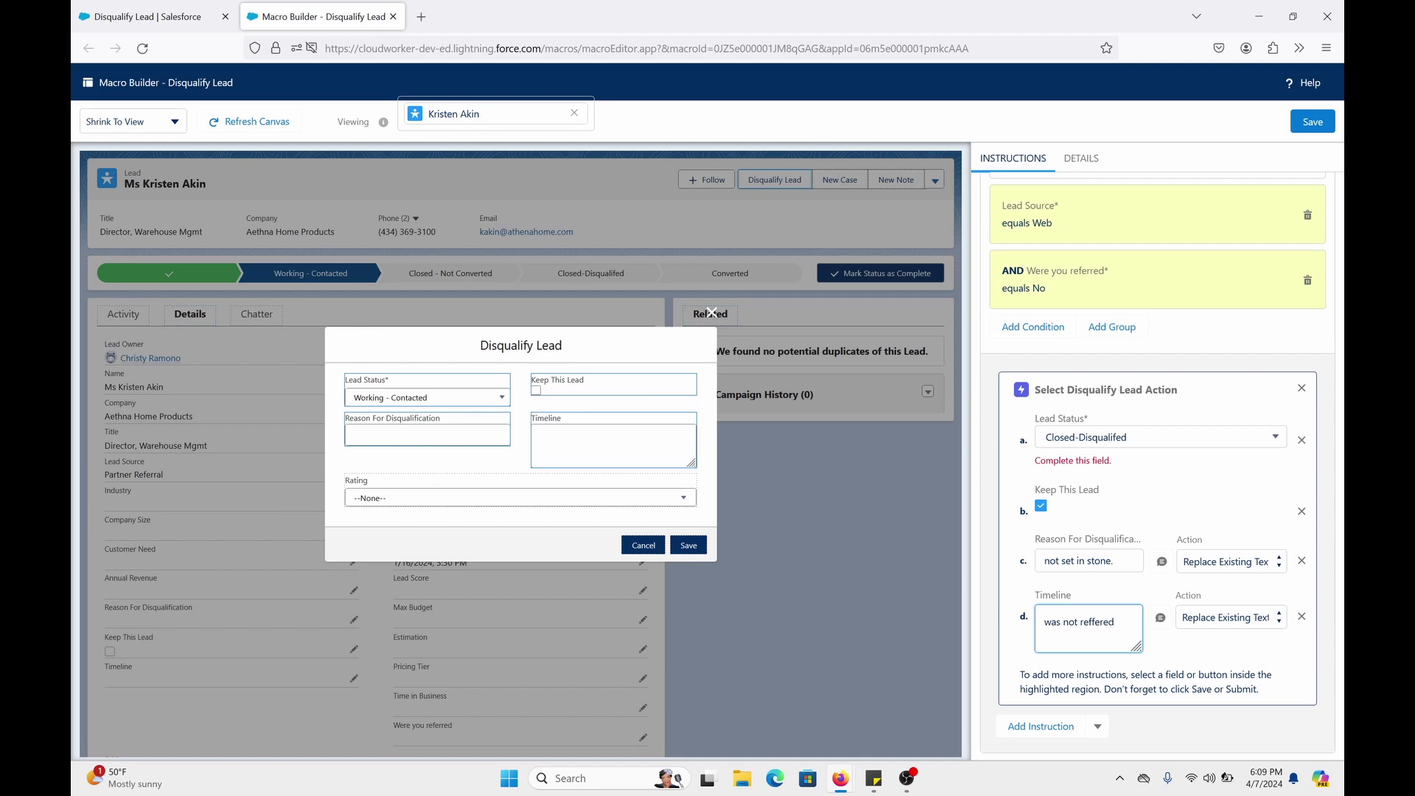
pyautogui.write('.')
# Set the action's Rating to Cold and finish the disqualify action's fields
pyautogui.click(355, 480)
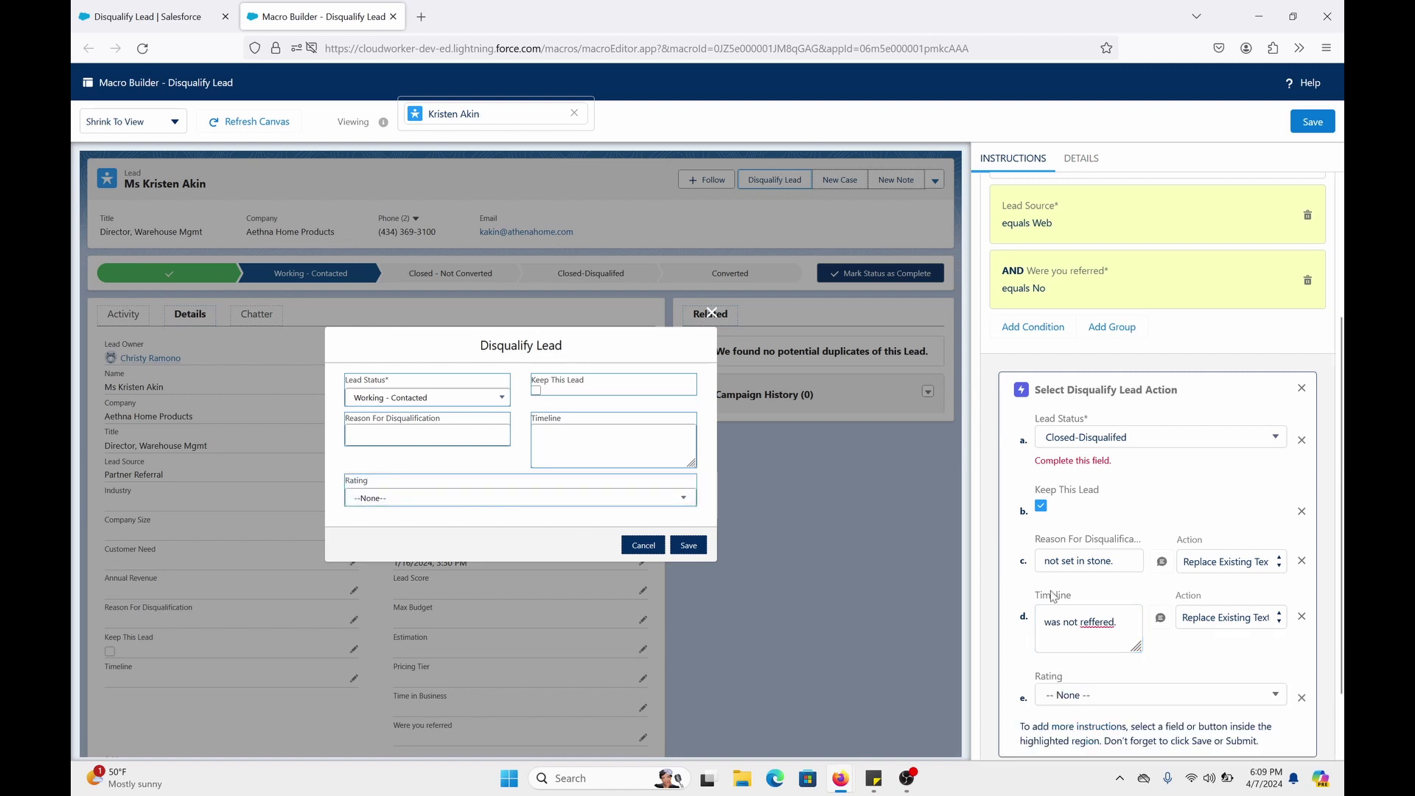
pyautogui.click(1142, 695)
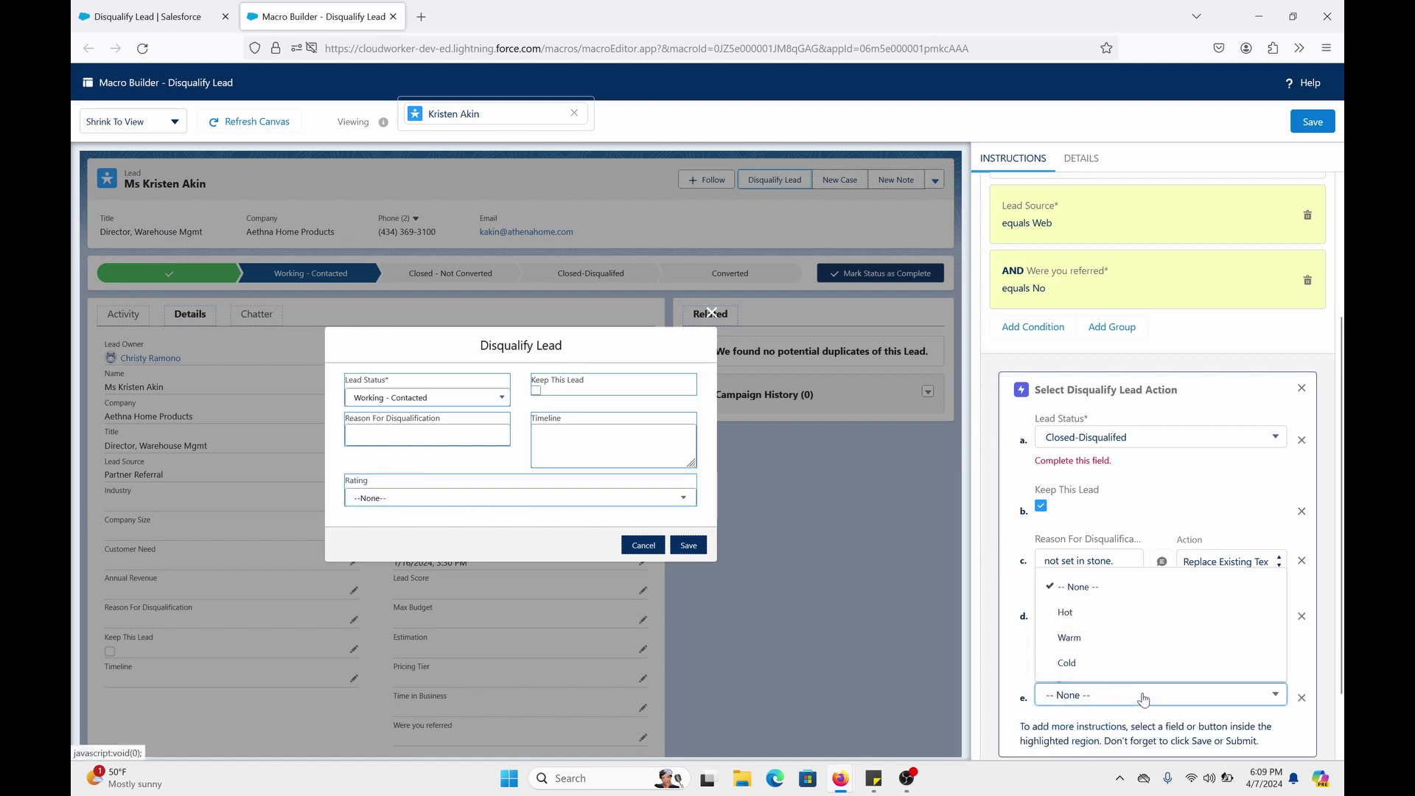
pyautogui.click(1100, 663)
pyautogui.scroll(-2, 1109, 657)
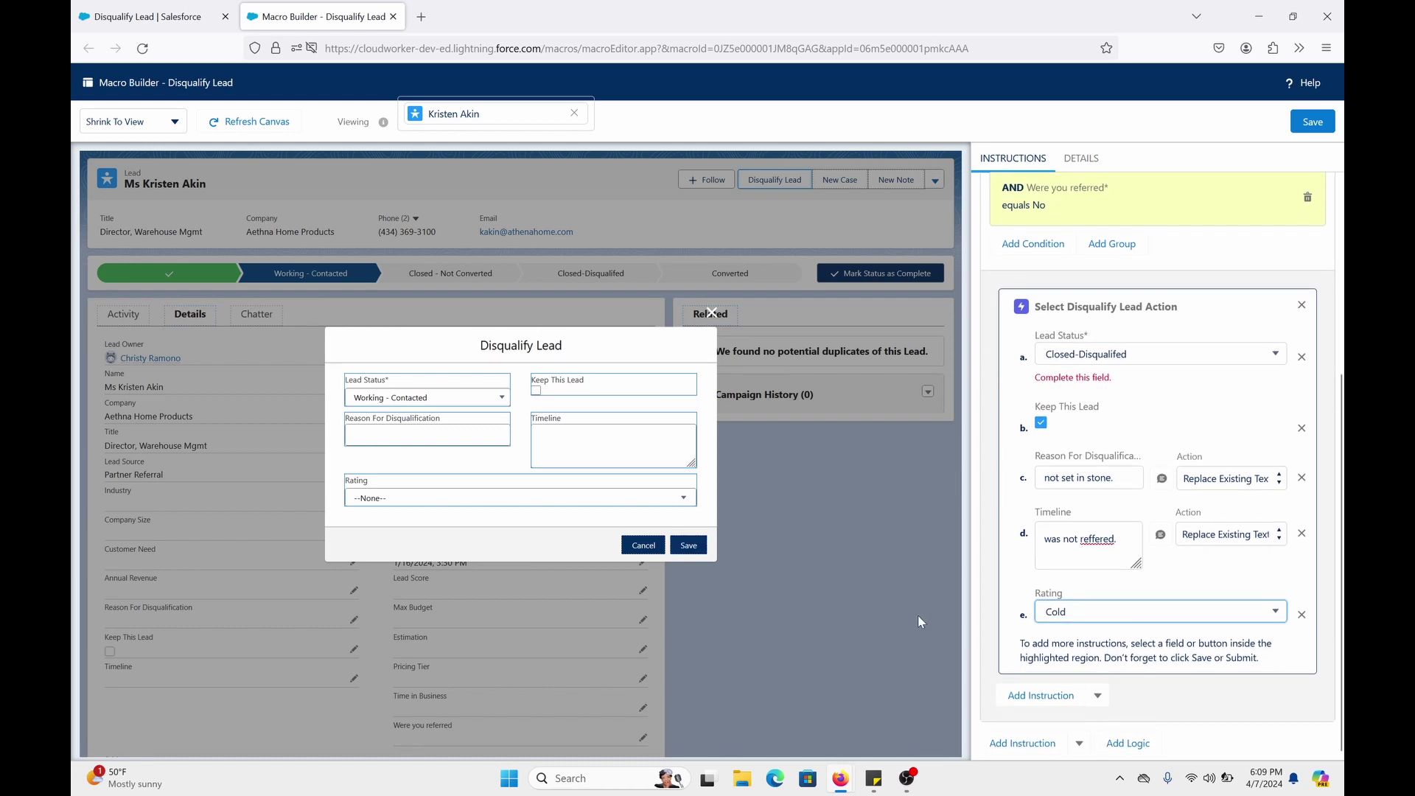
pyautogui.click(680, 546)
# Expand the Add Instruction menu to reveal the close-tab option
pyautogui.scroll(-1, 1173, 693)
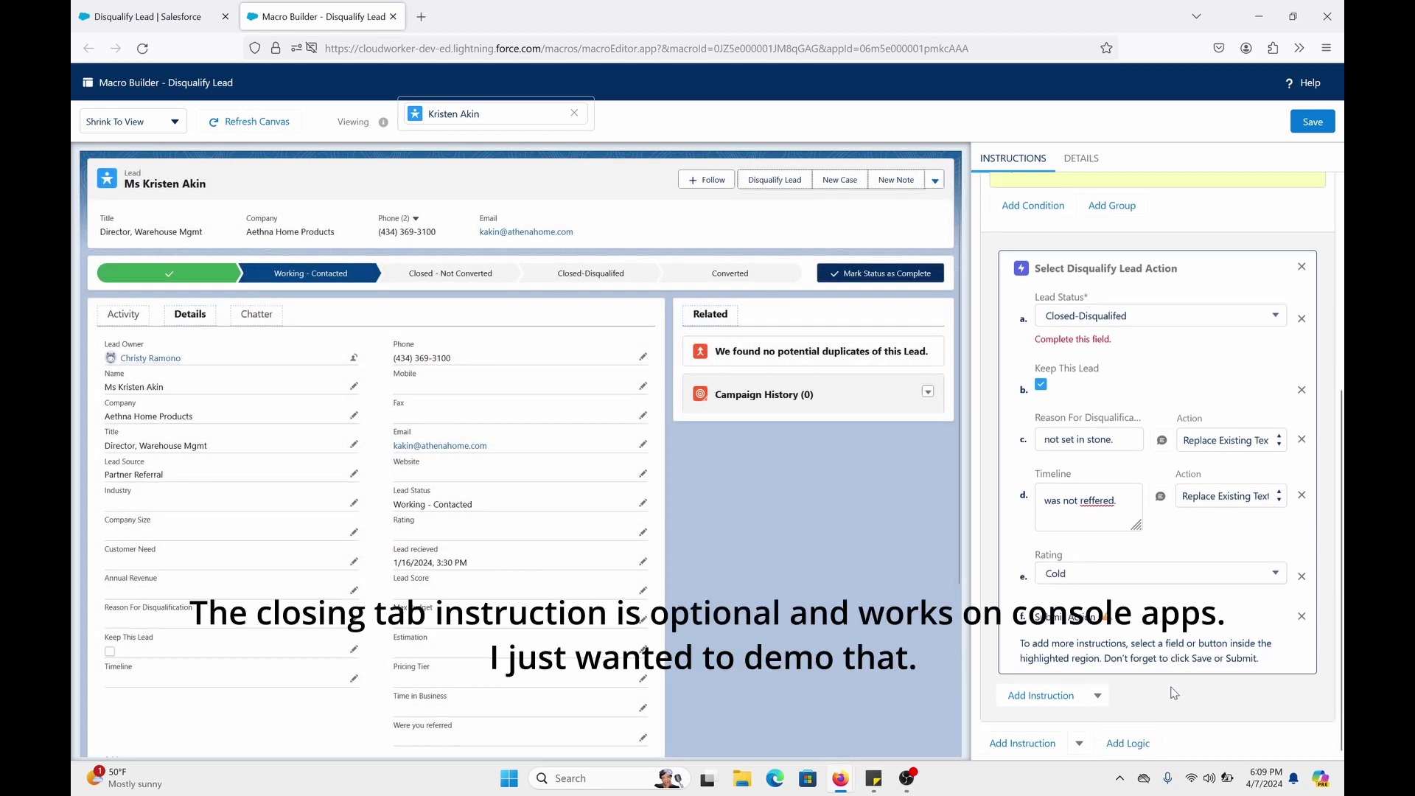
pyautogui.click(1097, 696)
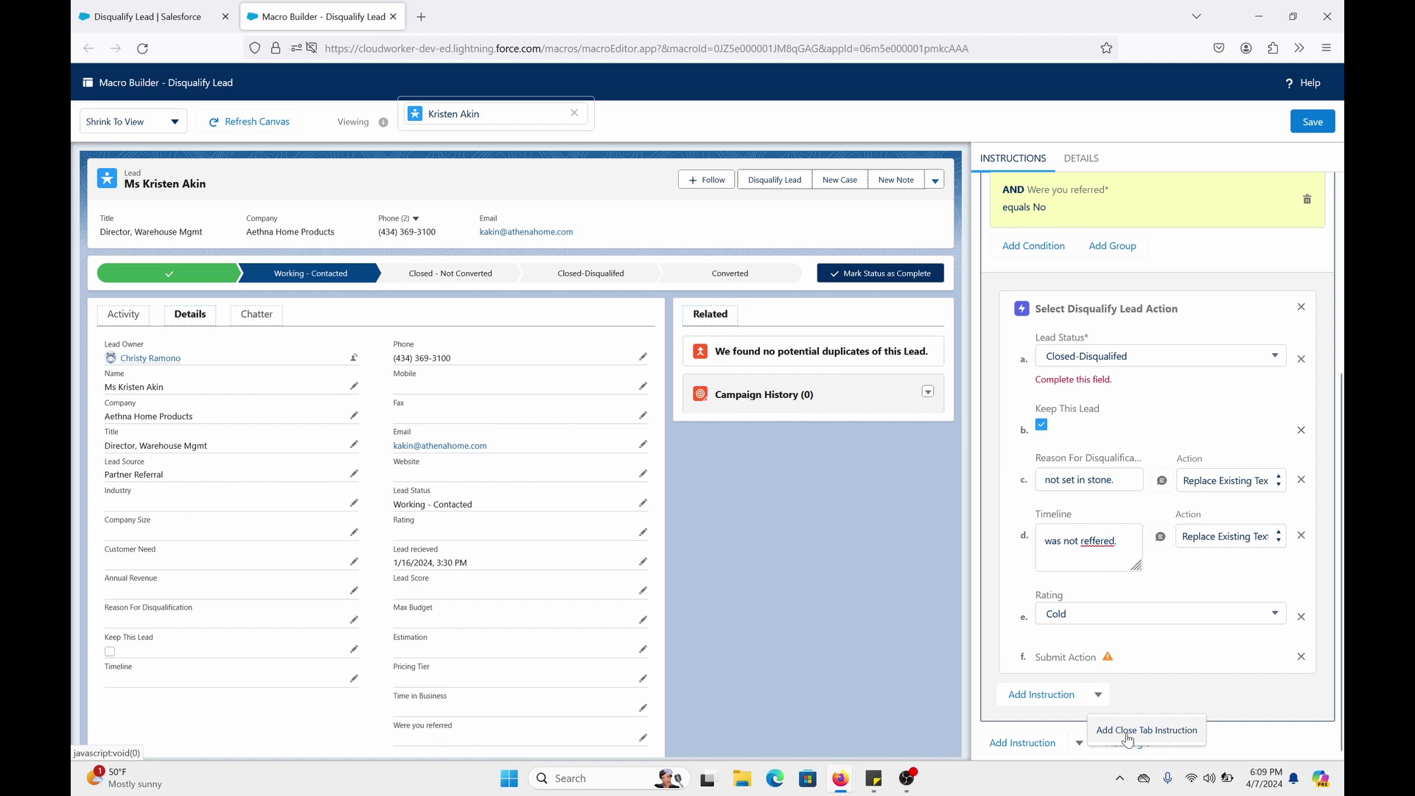
# Add a Close Tab instruction at the end of the macro and save it
pyautogui.click(1174, 733)
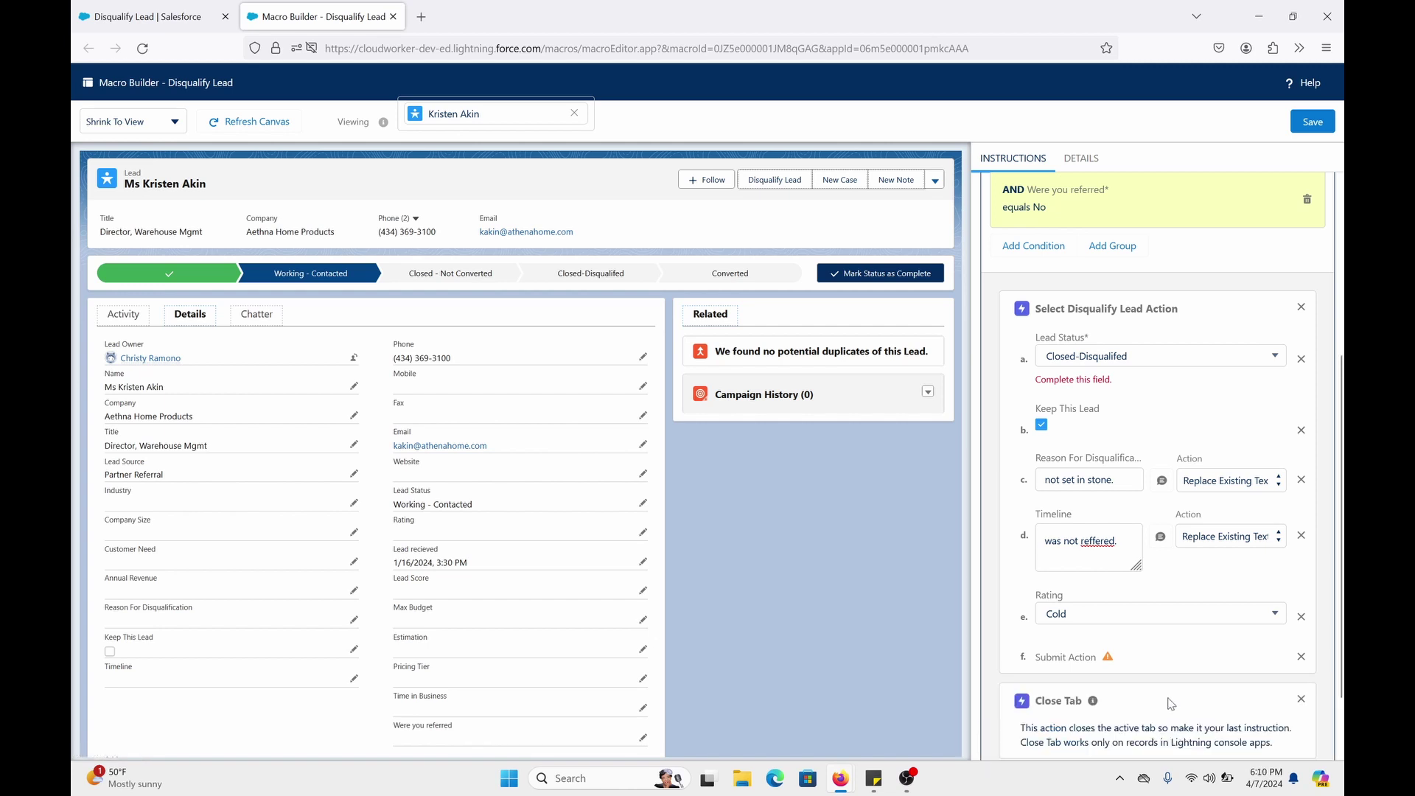
pyautogui.scroll(-2, 1176, 700)
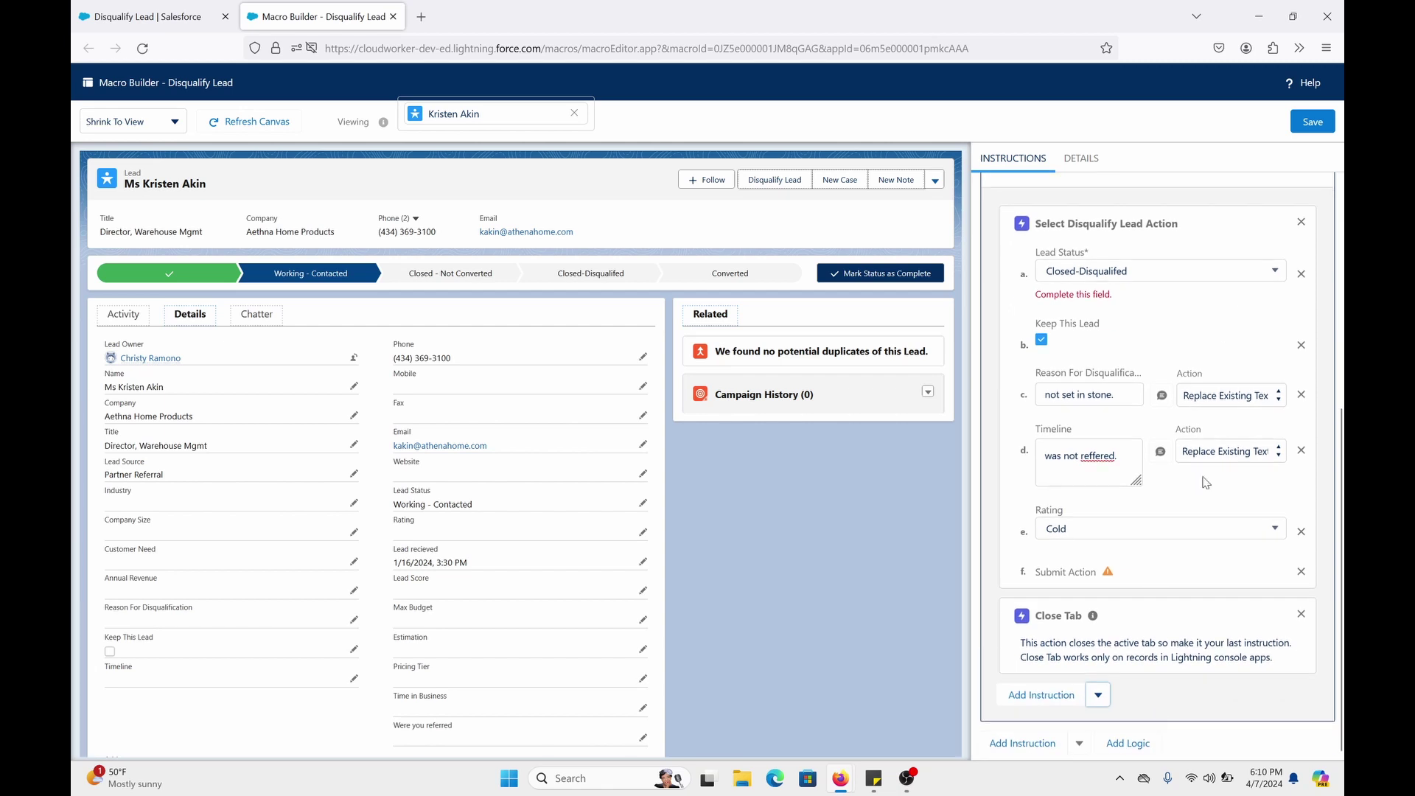
pyautogui.scroll(5, 1150, 589)
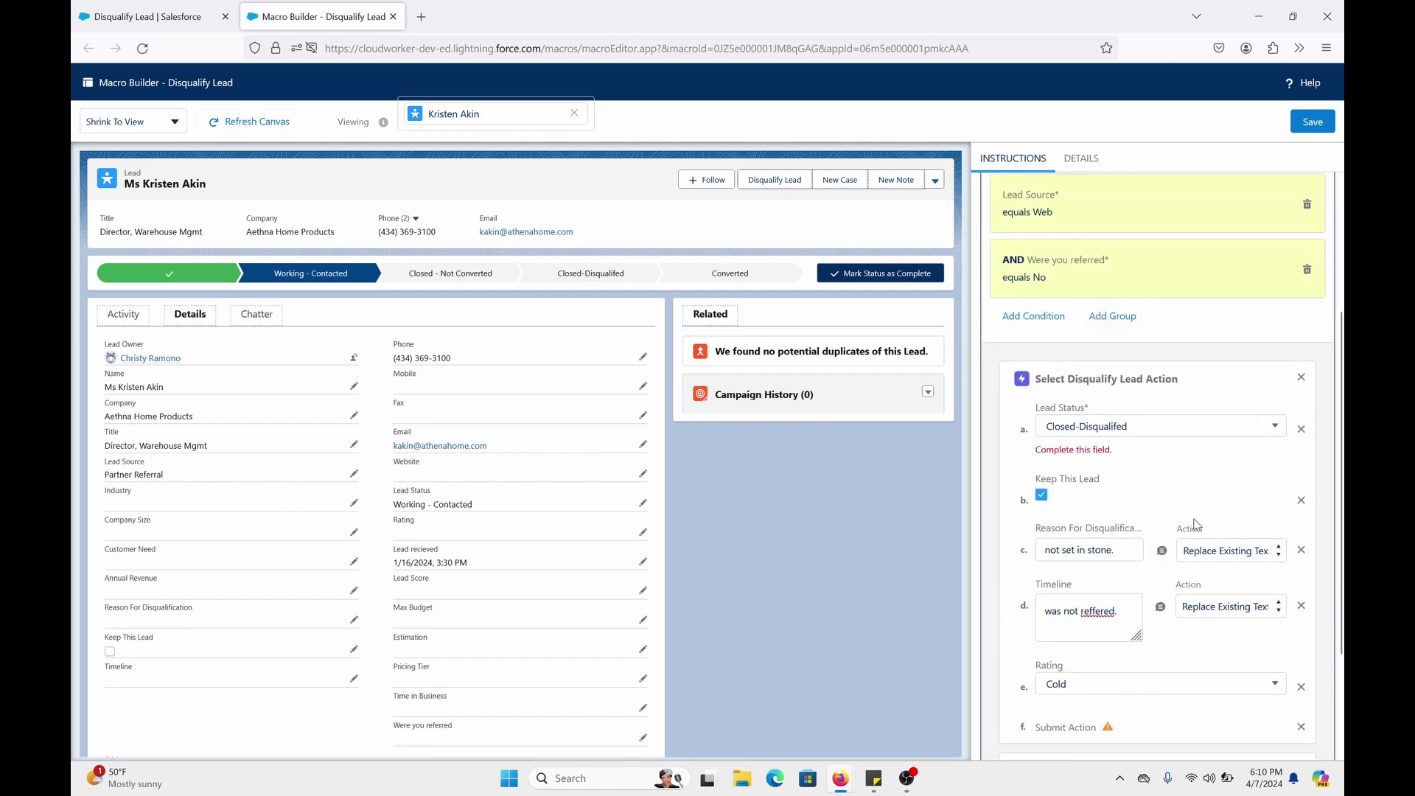
pyautogui.click(1312, 123)
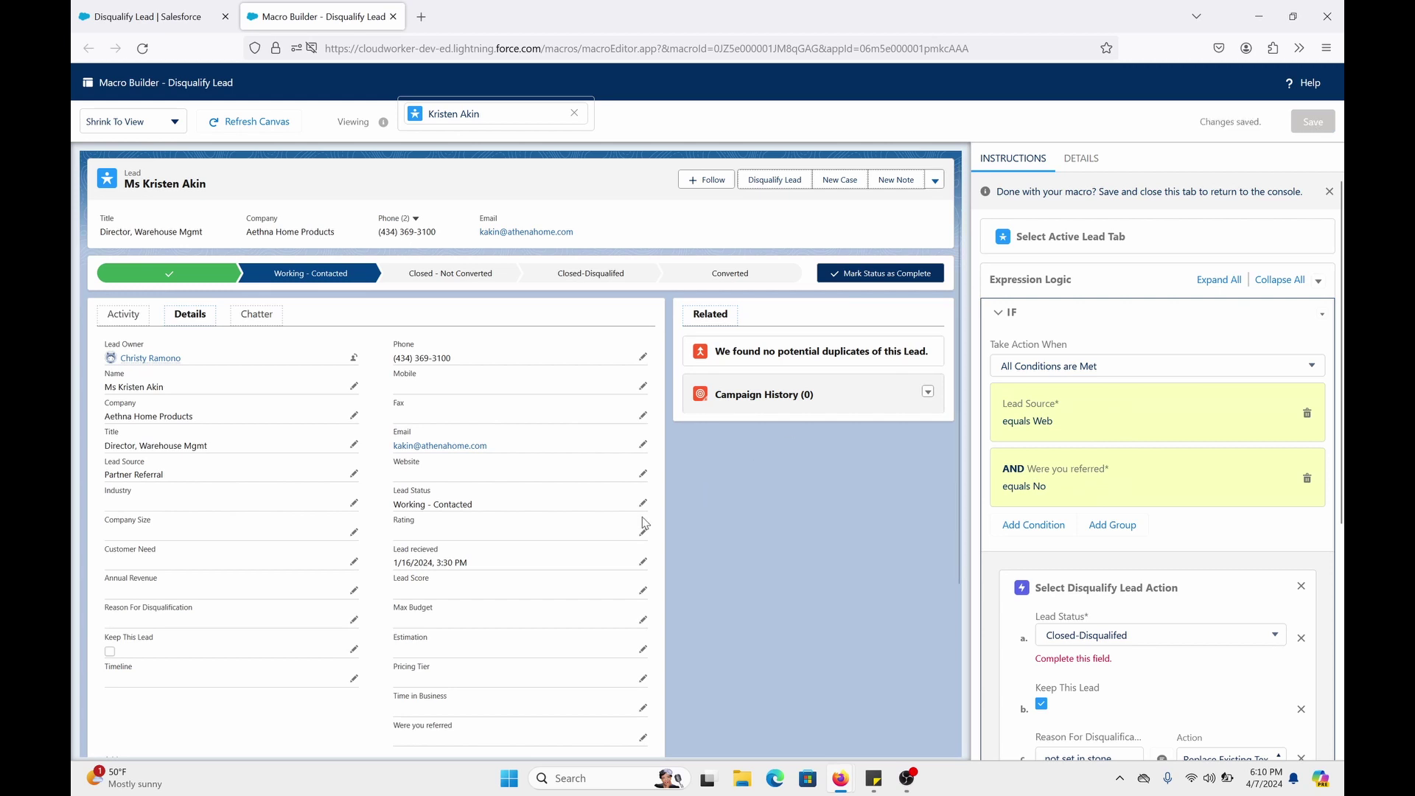
pyautogui.click(997, 311)
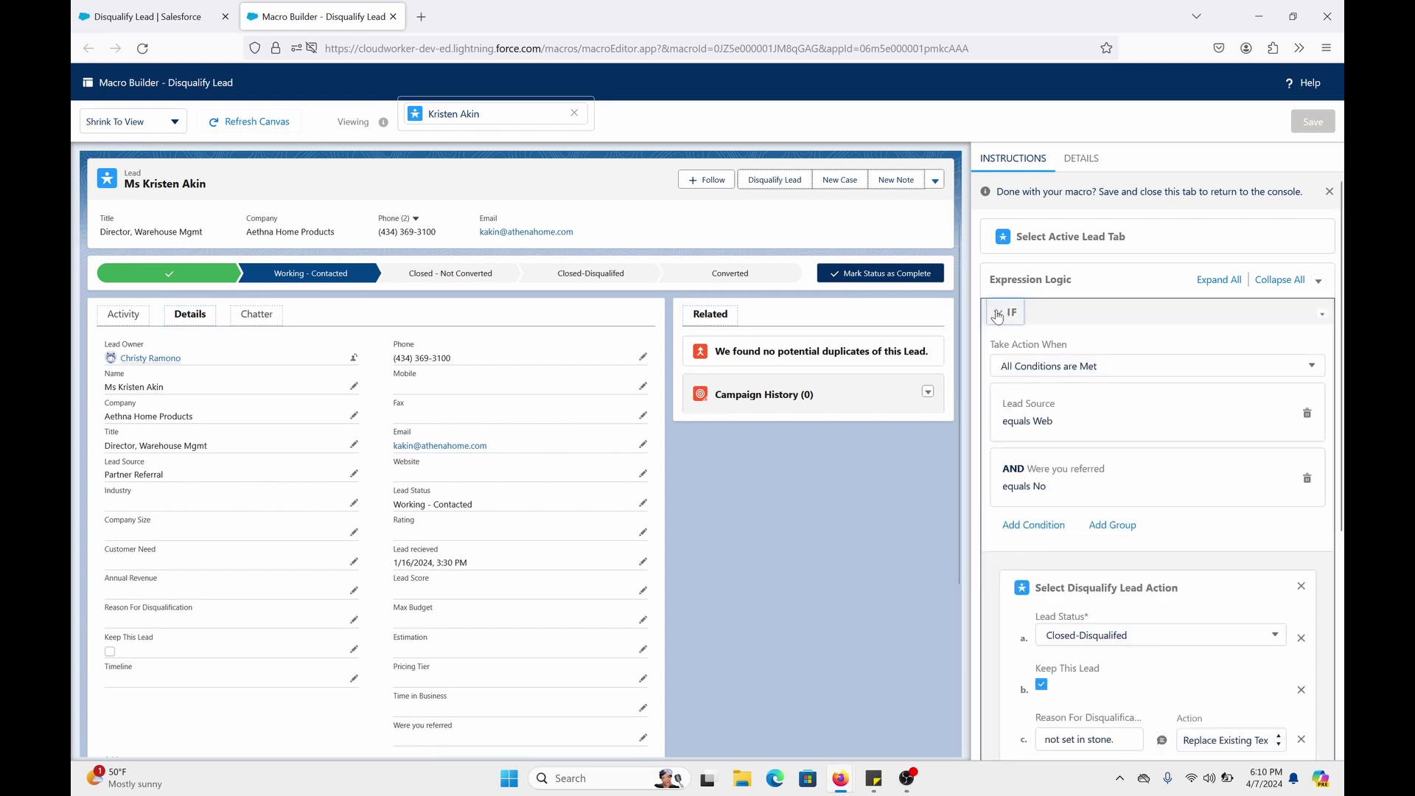
pyautogui.scroll(-5, 1103, 570)
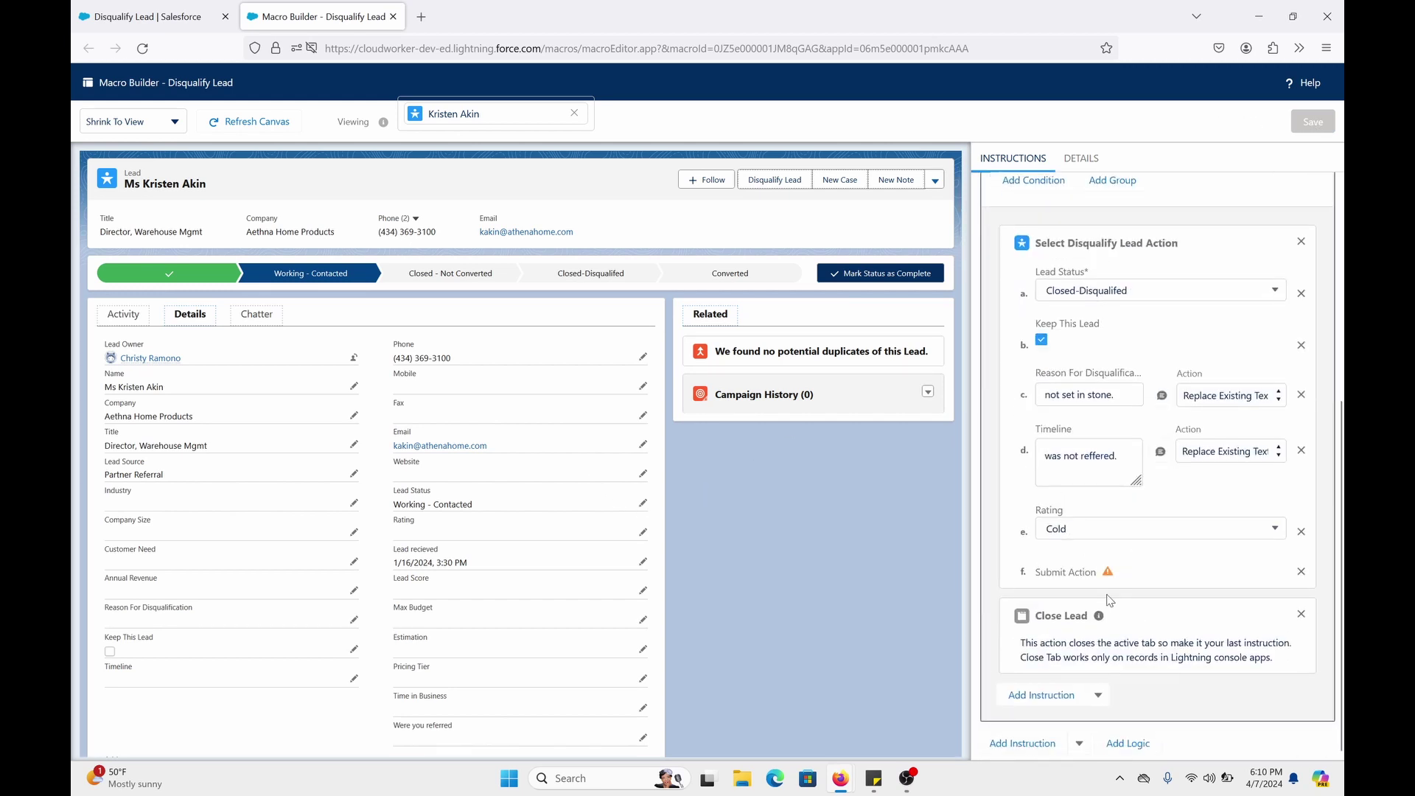
pyautogui.scroll(1, 1102, 632)
pyautogui.scroll(4, 1103, 632)
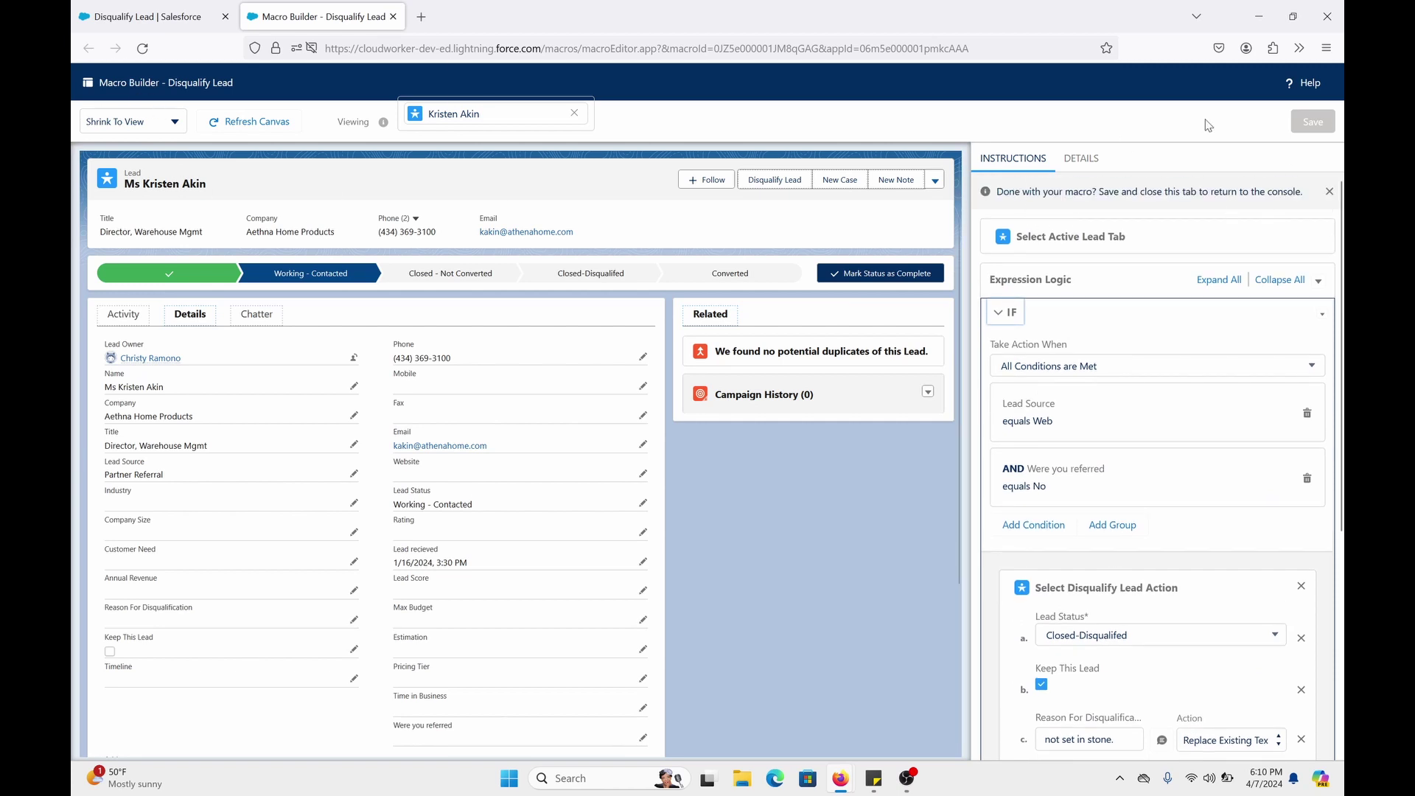
# Close the Macro Builder, return to Leads, and edit the lead's Lead Source to Web
pyautogui.click(393, 17)
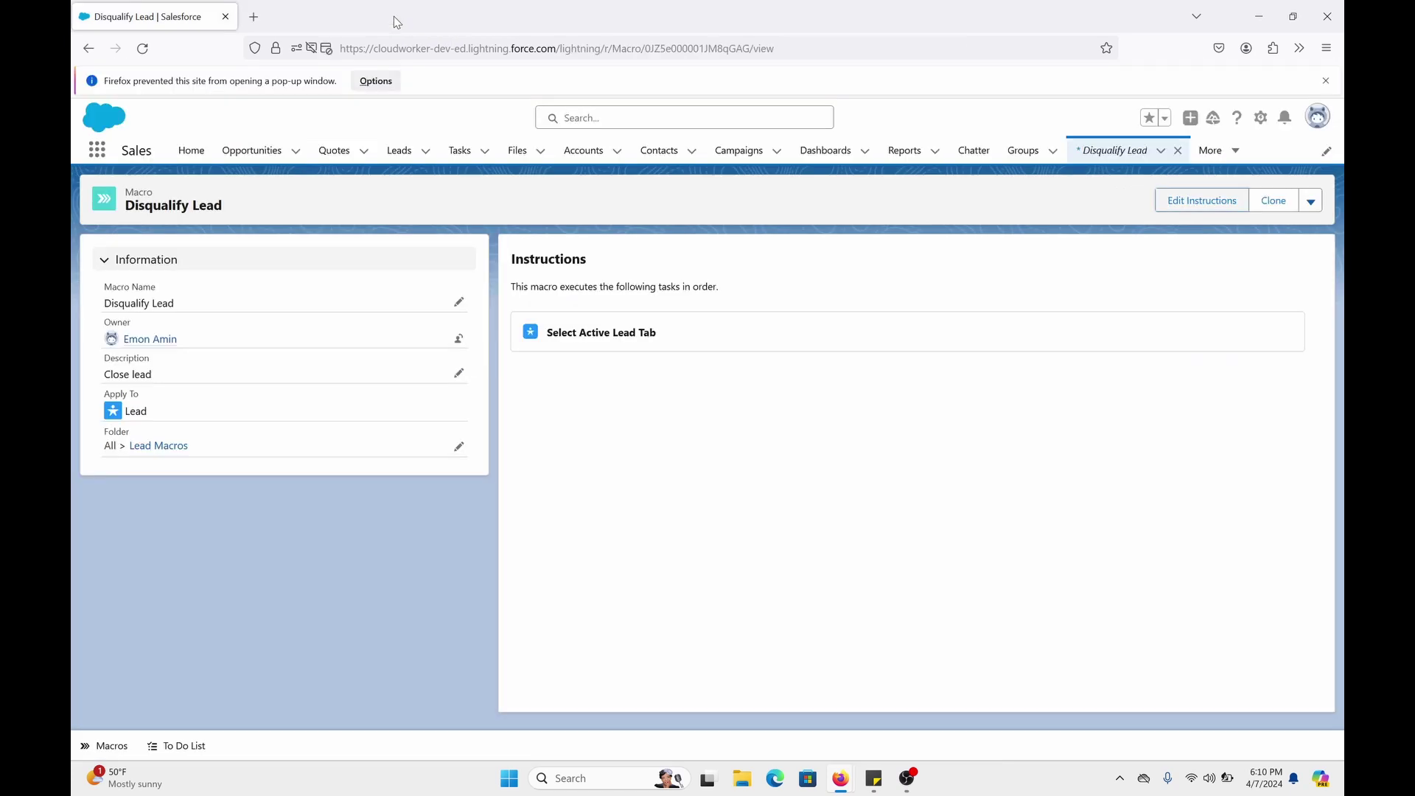
pyautogui.click(401, 157)
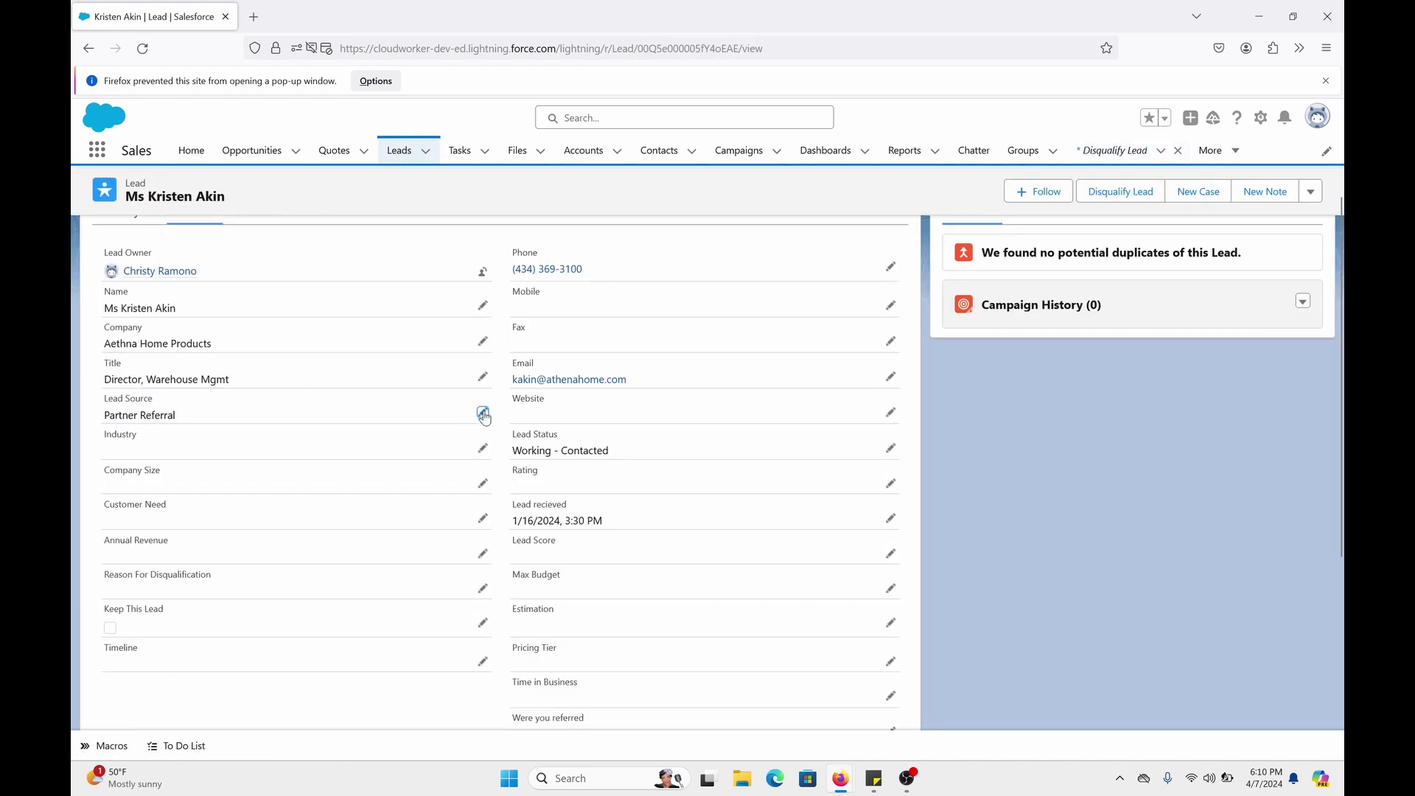
pyautogui.click(483, 412)
pyautogui.click(427, 437)
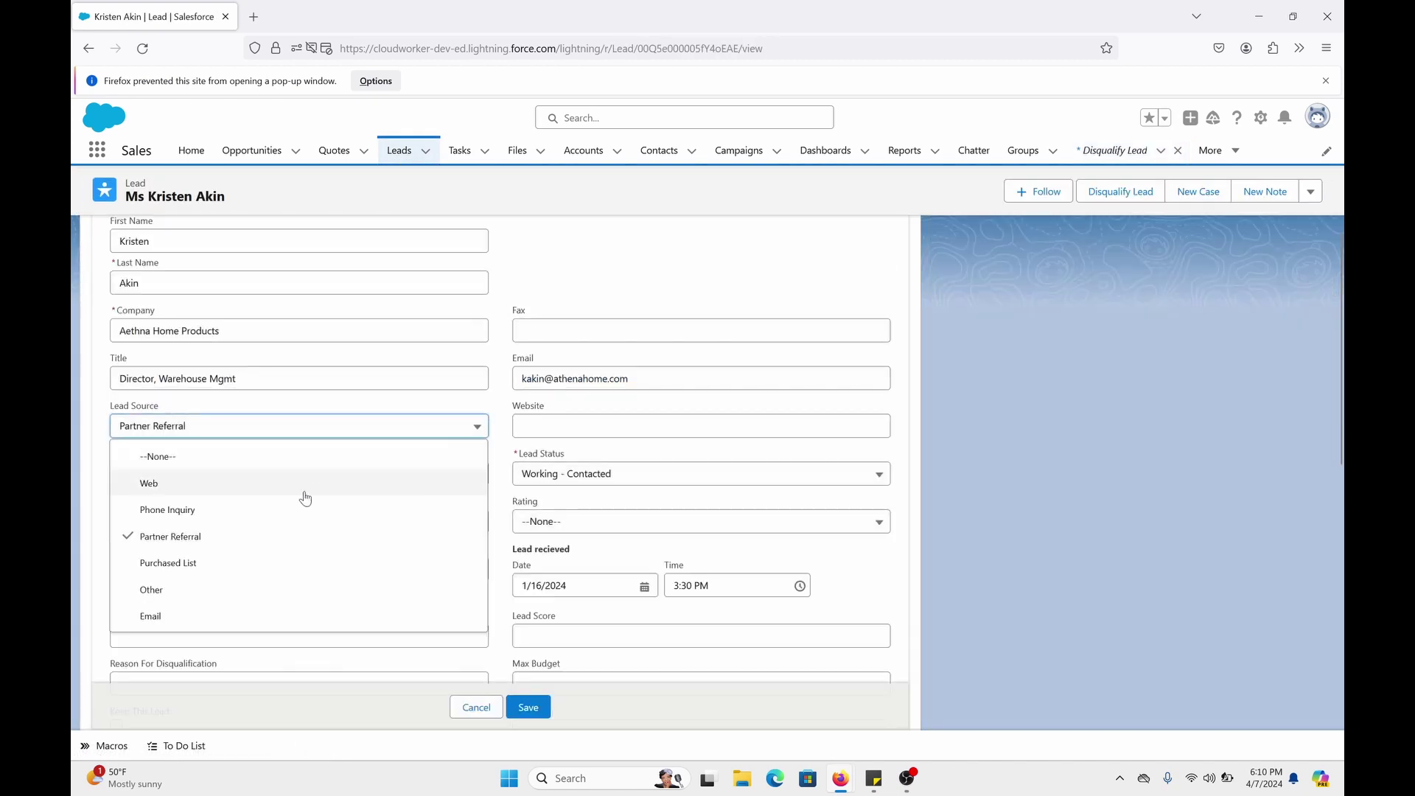
pyautogui.click(306, 499)
pyautogui.click(289, 437)
pyautogui.click(280, 485)
# Set Were you referred to No and save the lead
pyautogui.scroll(-3, 652, 556)
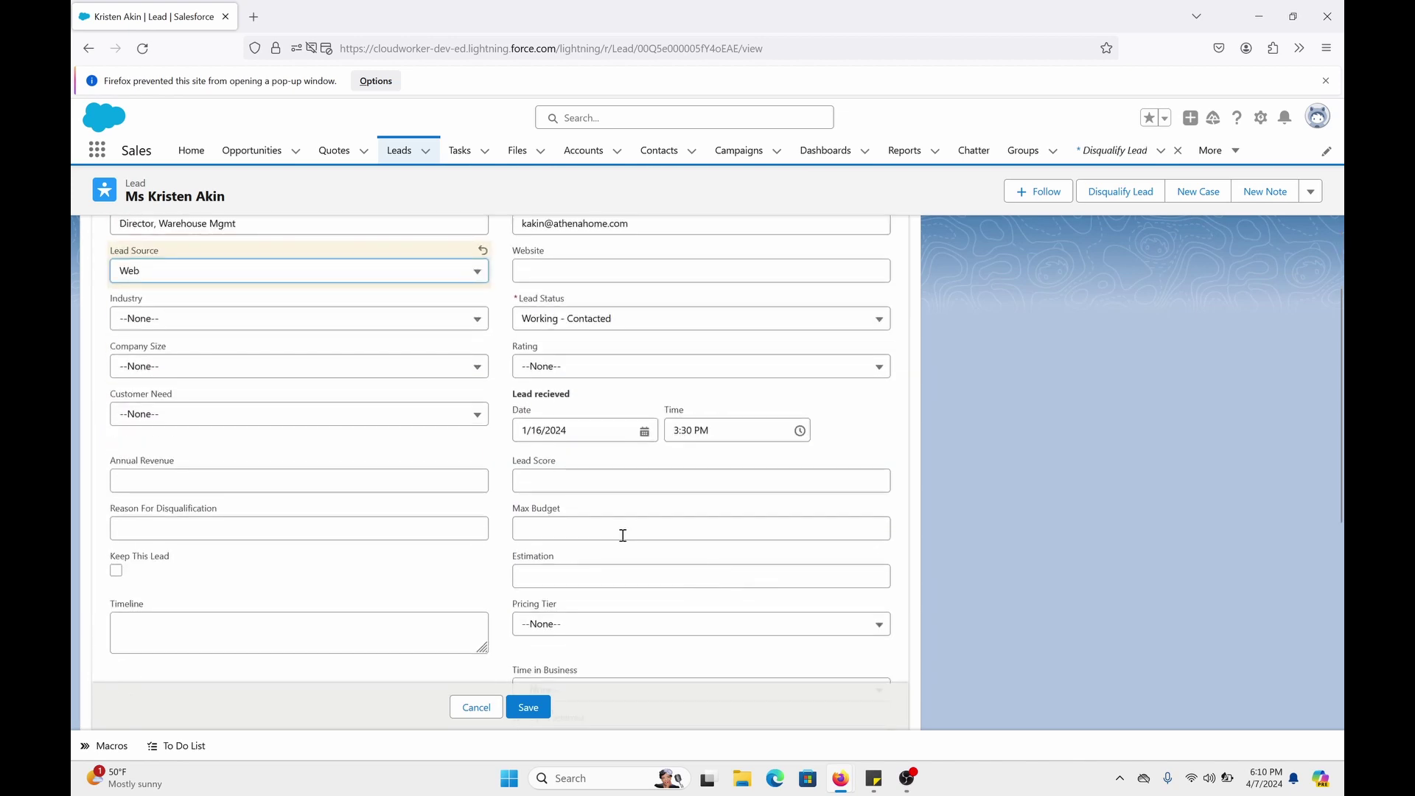
pyautogui.scroll(-2, 622, 534)
pyautogui.click(581, 597)
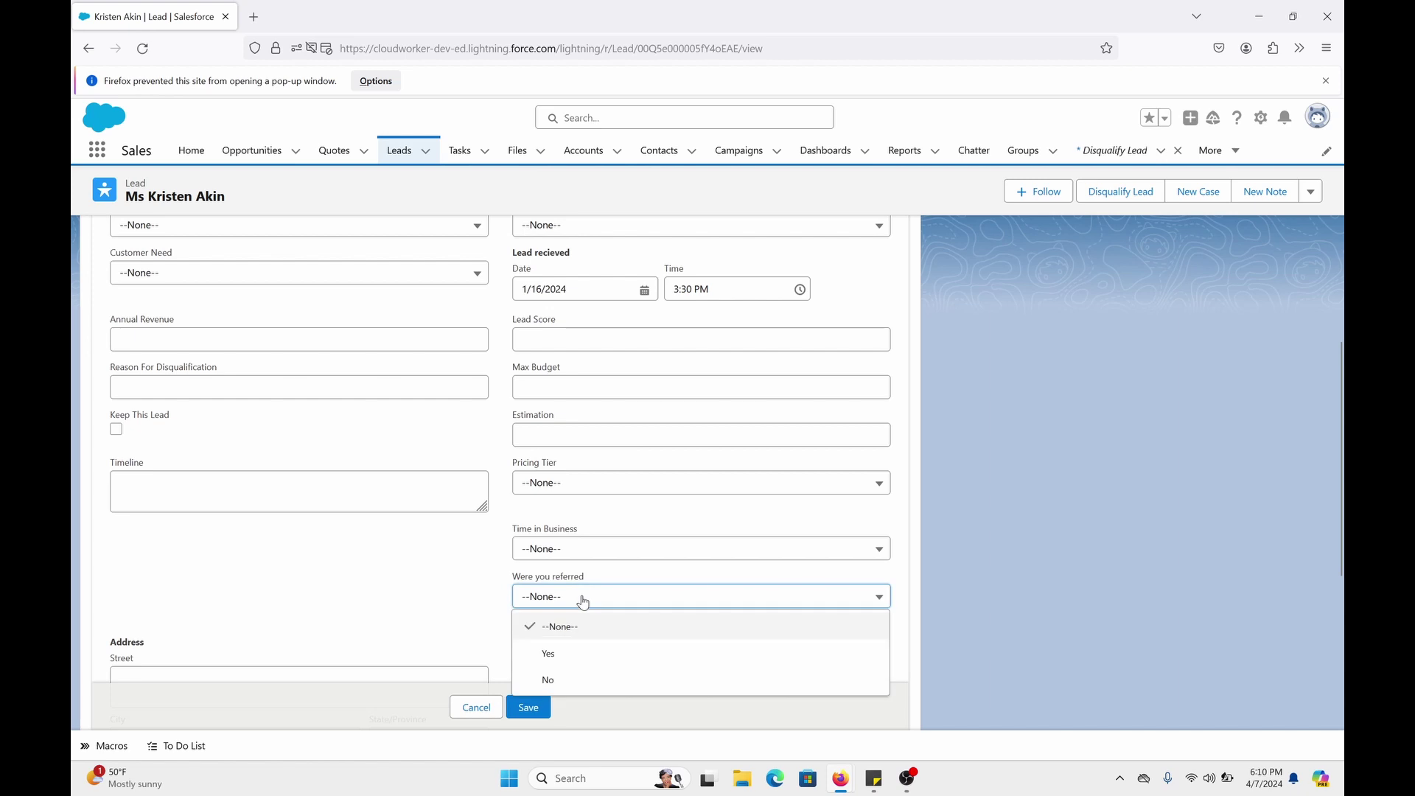
pyautogui.click(589, 681)
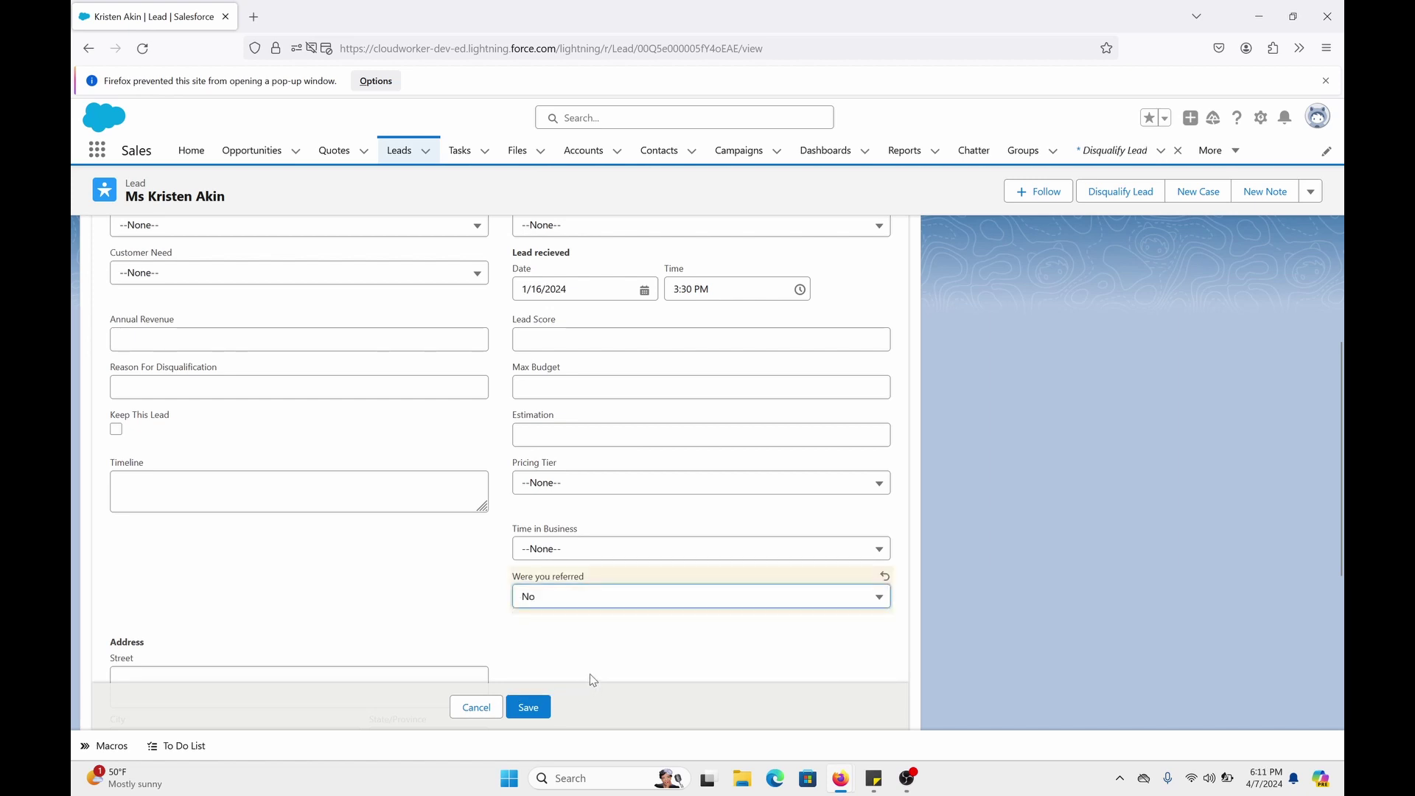
pyautogui.click(536, 708)
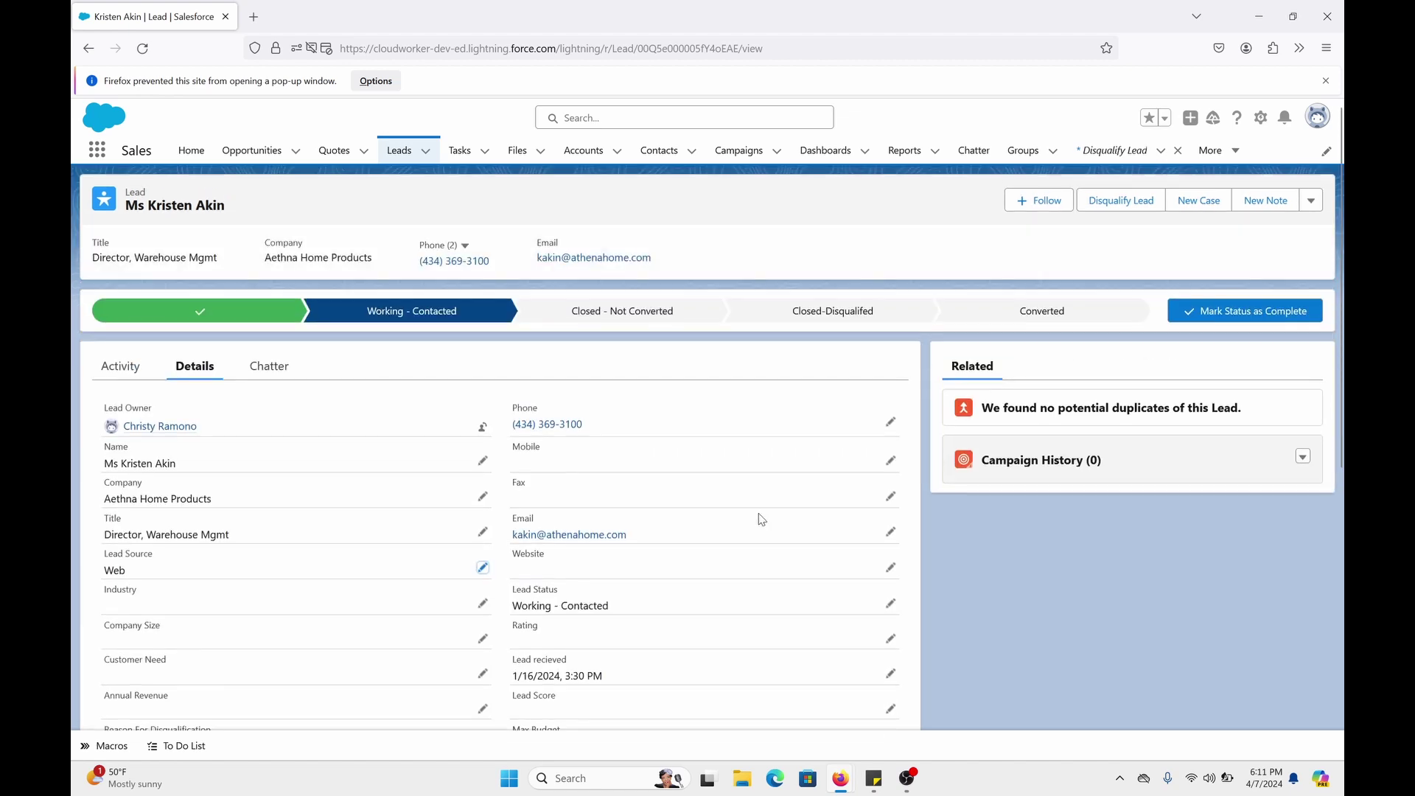
# Run the Disqualify Lead macro on the lead from the Macros panel
pyautogui.scroll(-5, 759, 516)
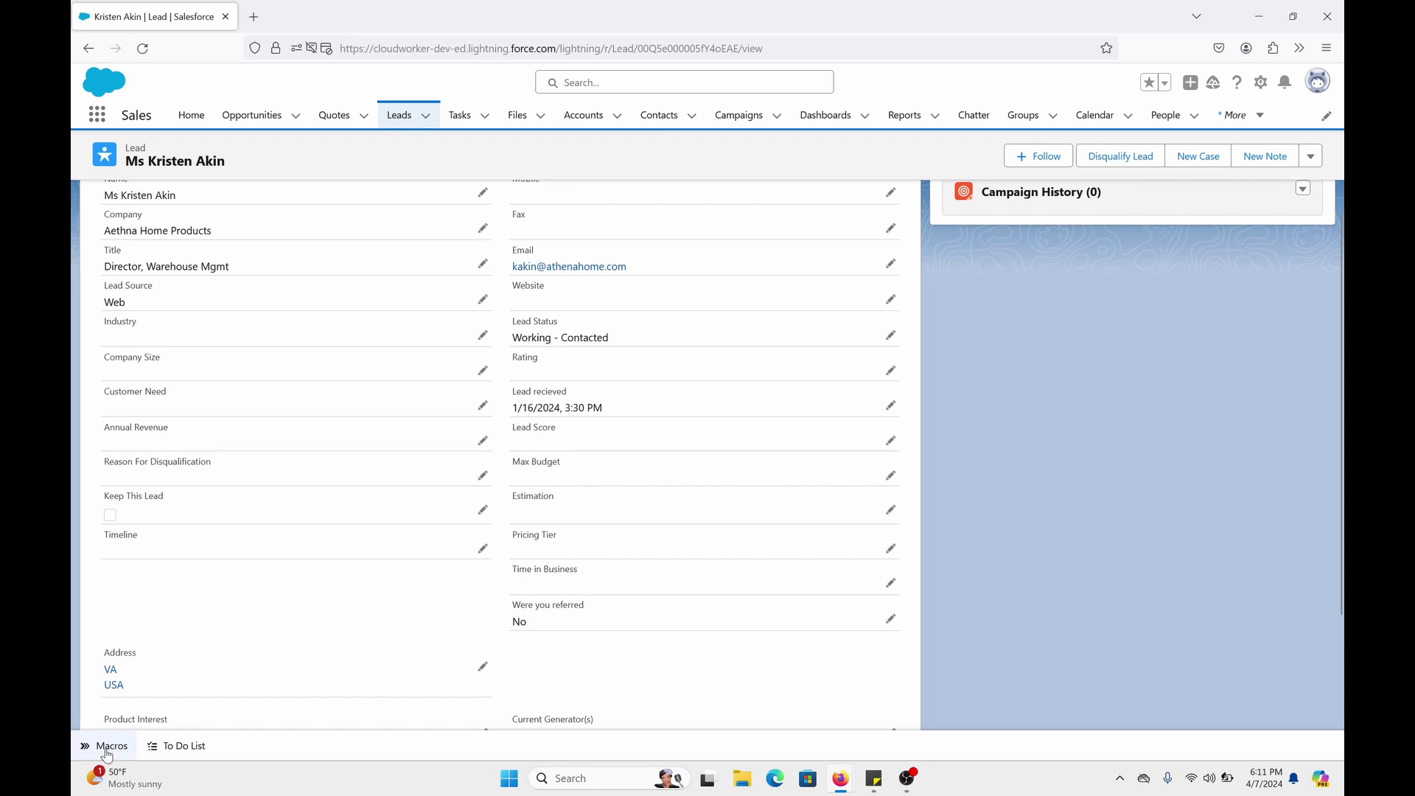
pyautogui.click(107, 748)
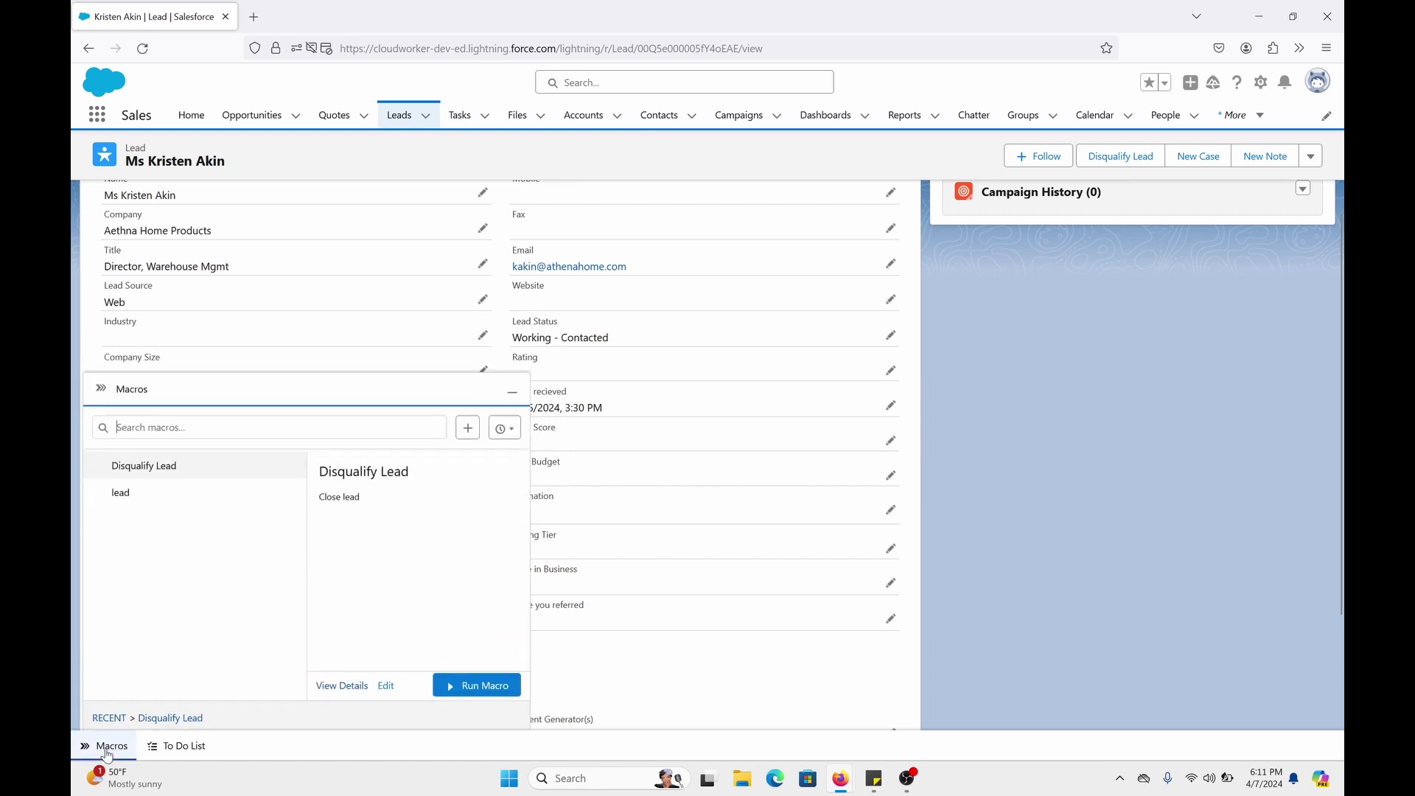
pyautogui.click(451, 689)
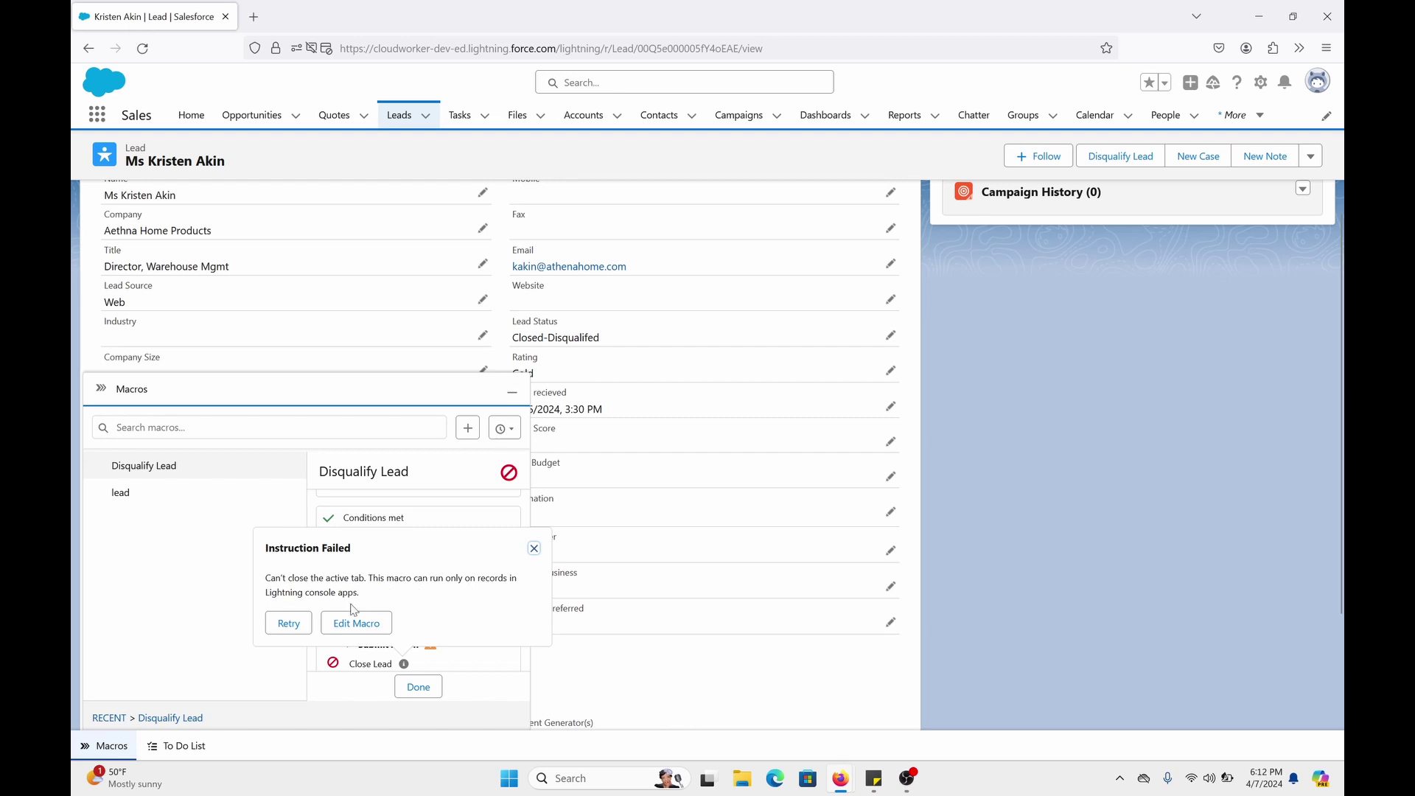
# Dismiss the Instruction Failed message, collapse Macros, and review the lead's updated details
pyautogui.click(534, 548)
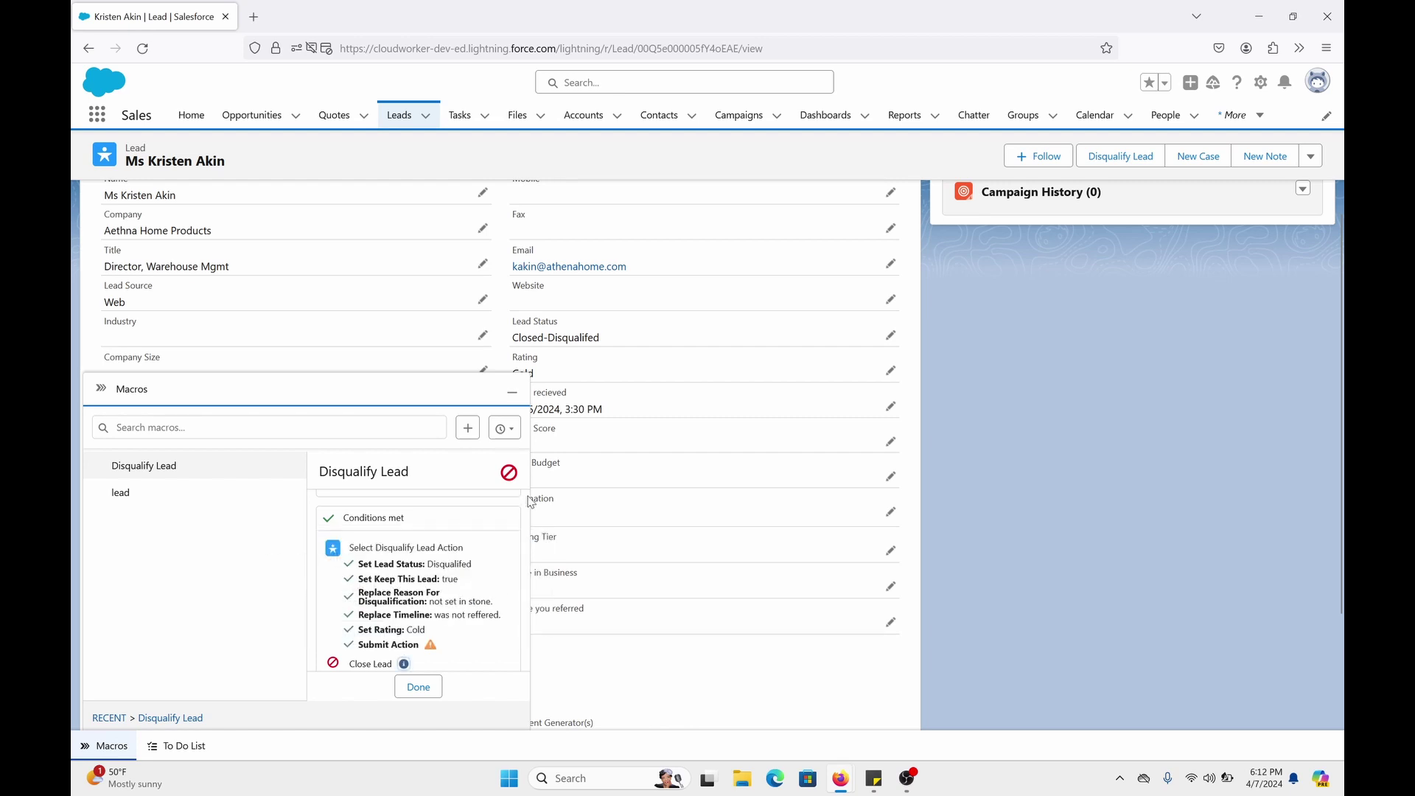
pyautogui.click(513, 392)
pyautogui.scroll(5, 763, 604)
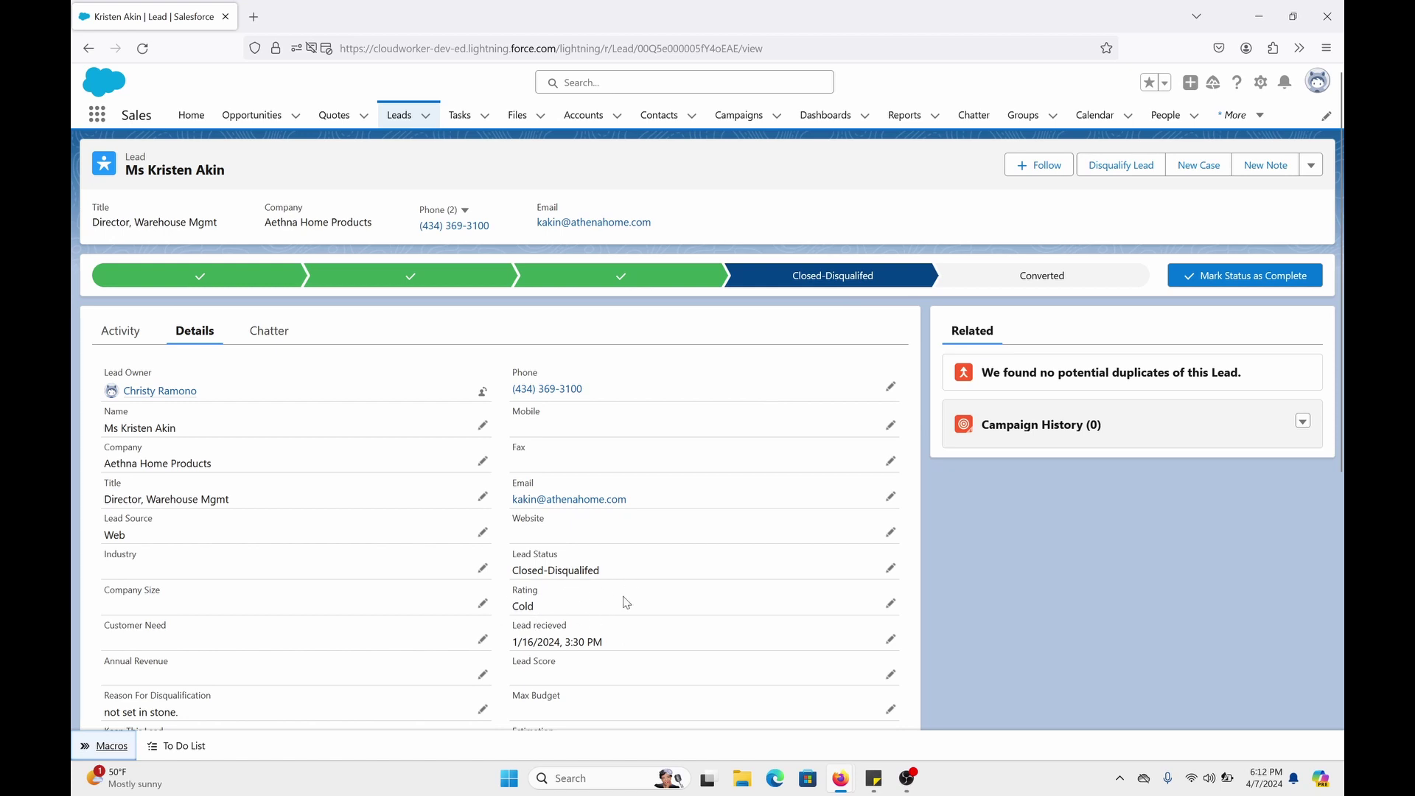
pyautogui.scroll(-6, 589, 586)
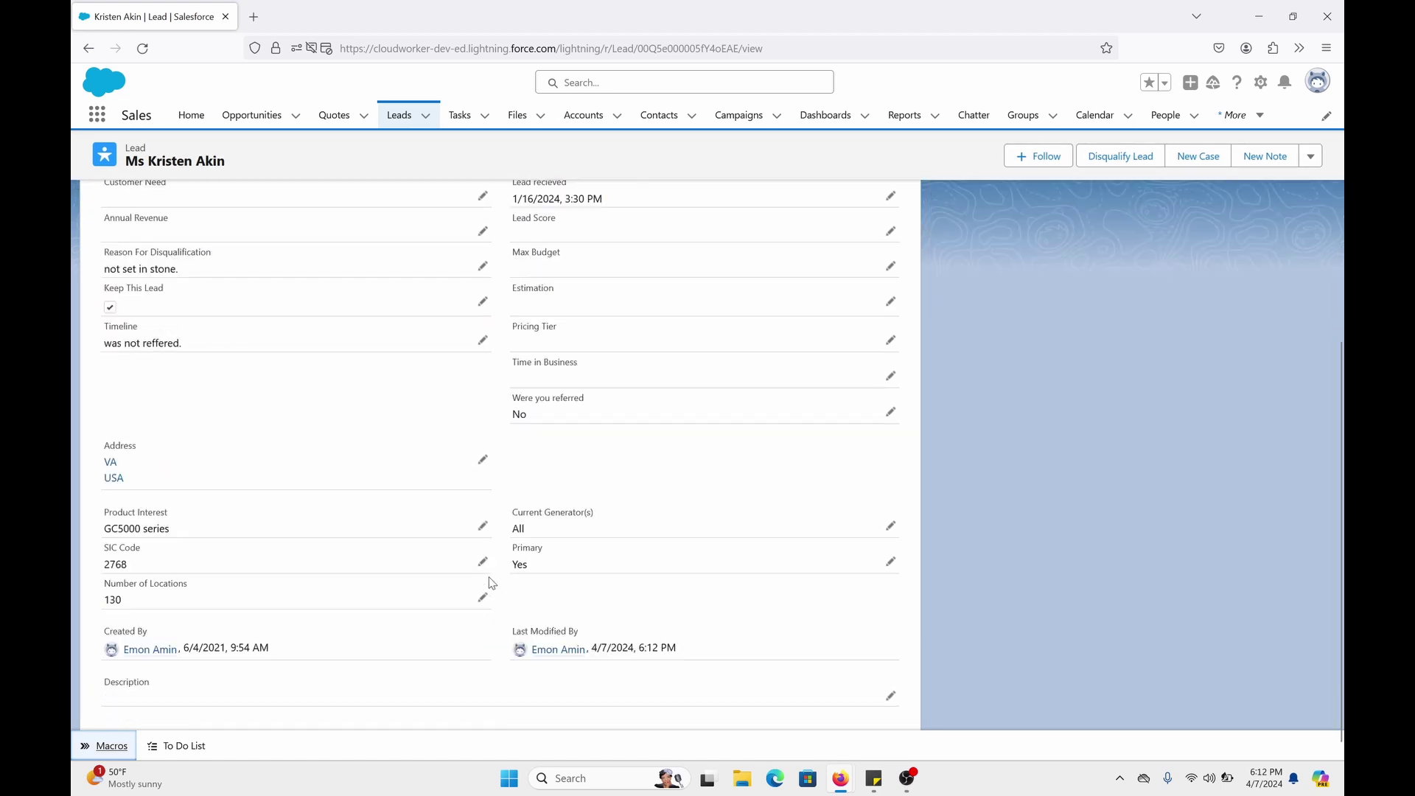
pyautogui.scroll(2, 346, 560)
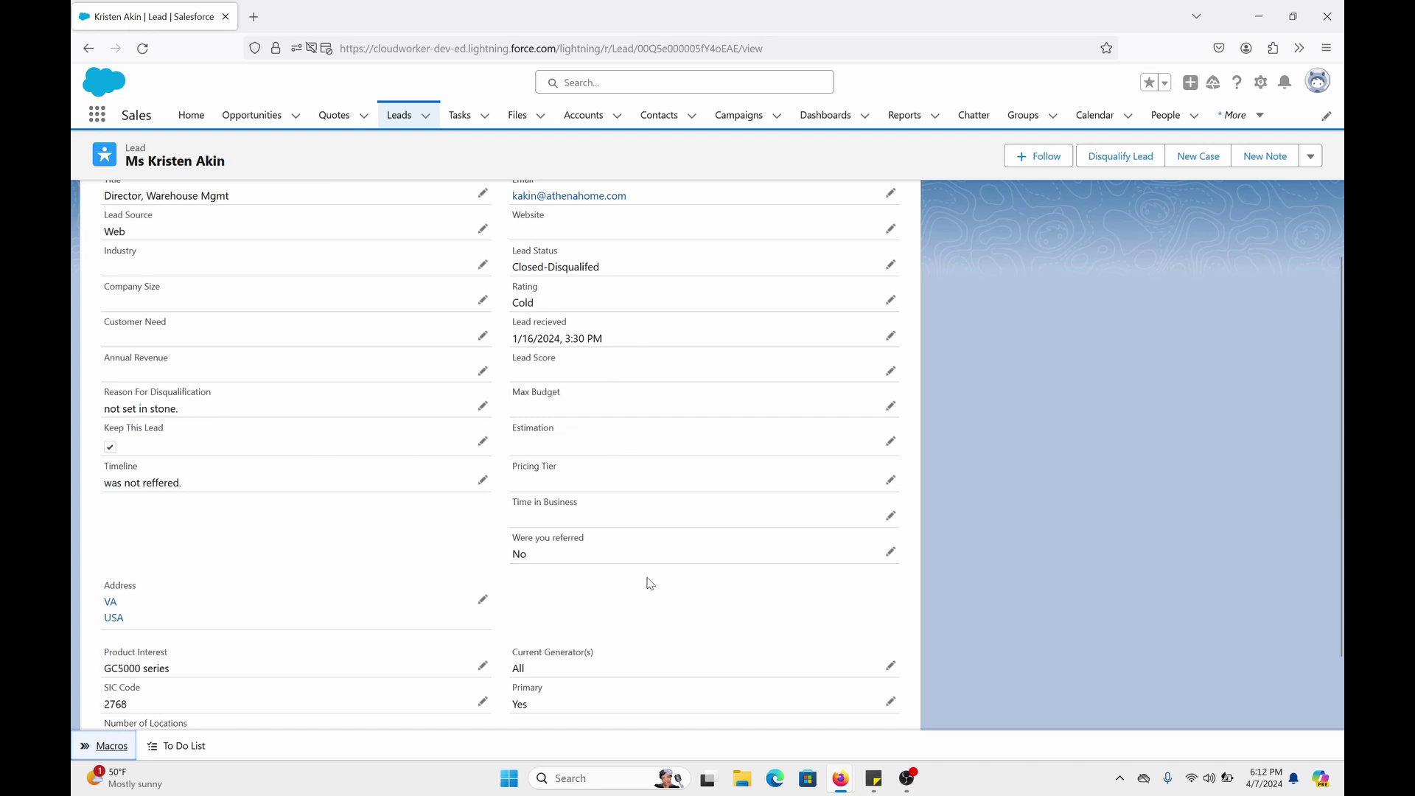
pyautogui.scroll(4, 651, 600)
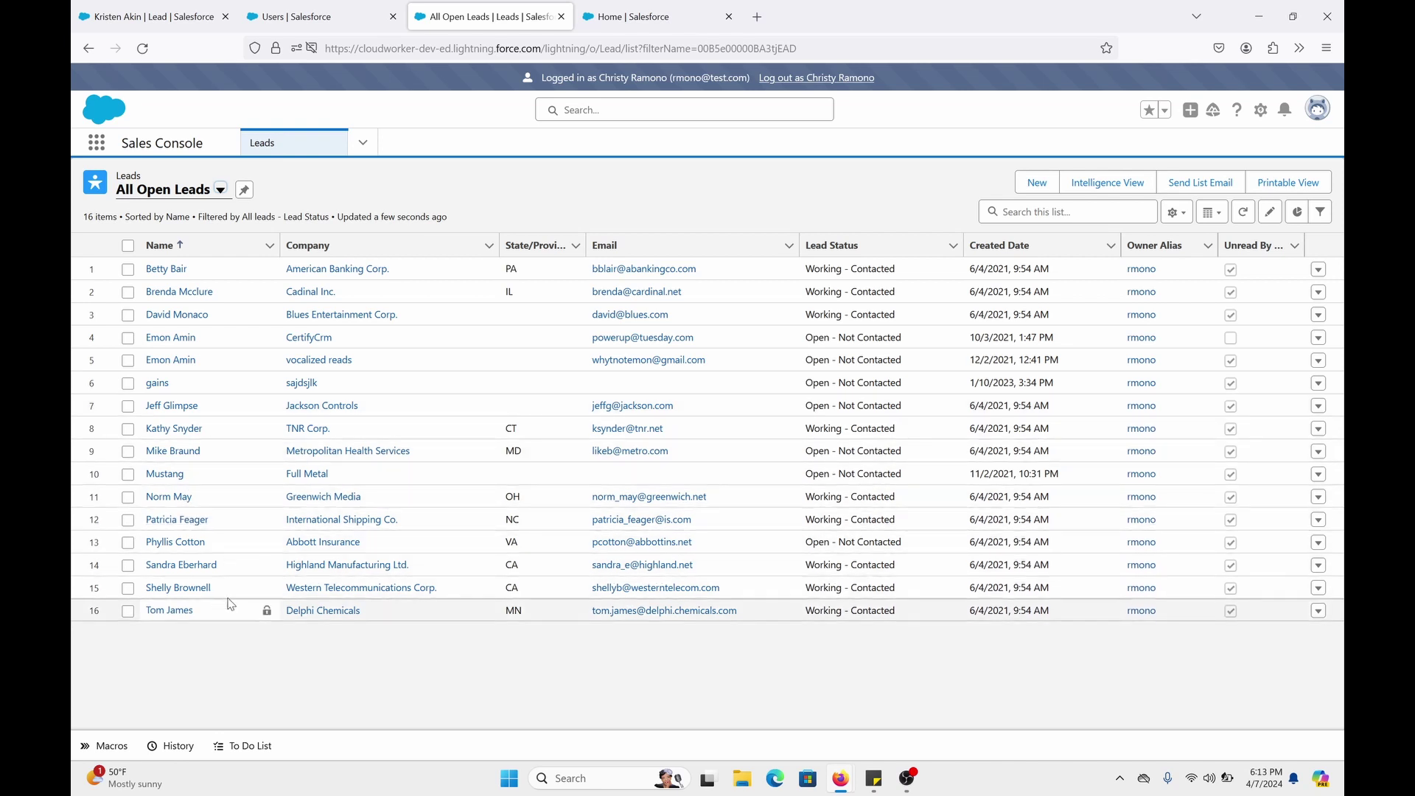
# Open the Highland Manufacturing Ltd. lead full-width on its Details tab and bring up Macros
pyautogui.click(310, 564)
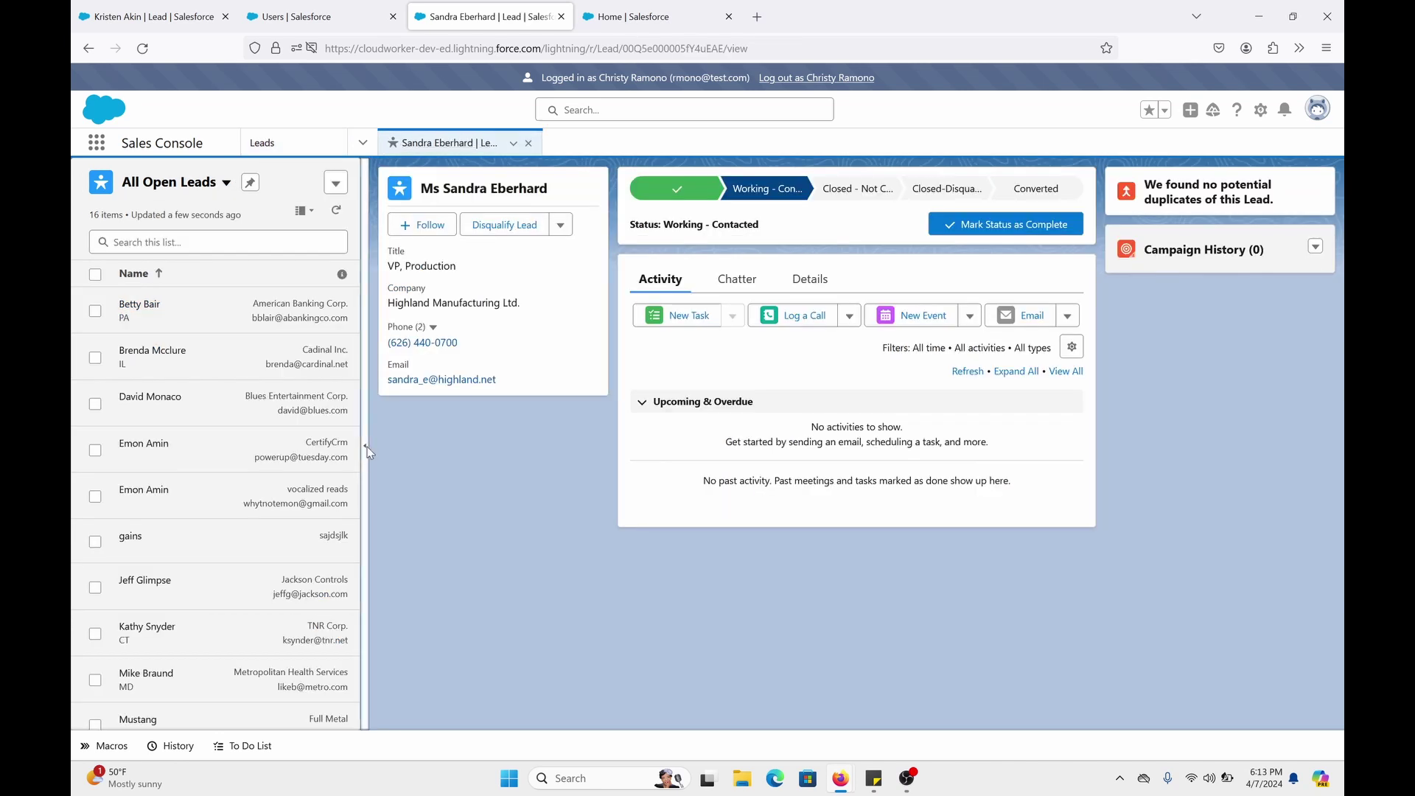
pyautogui.click(366, 449)
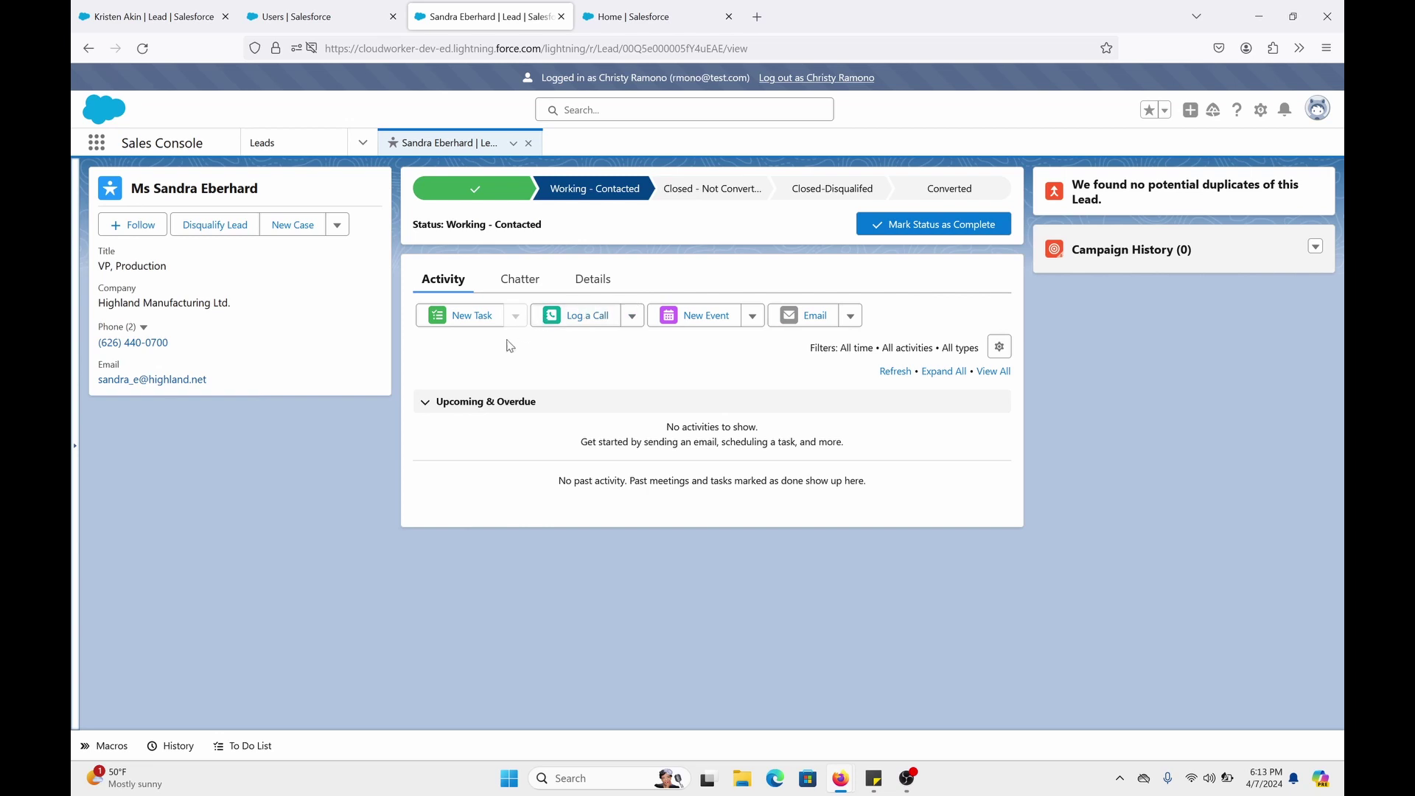
pyautogui.click(518, 280)
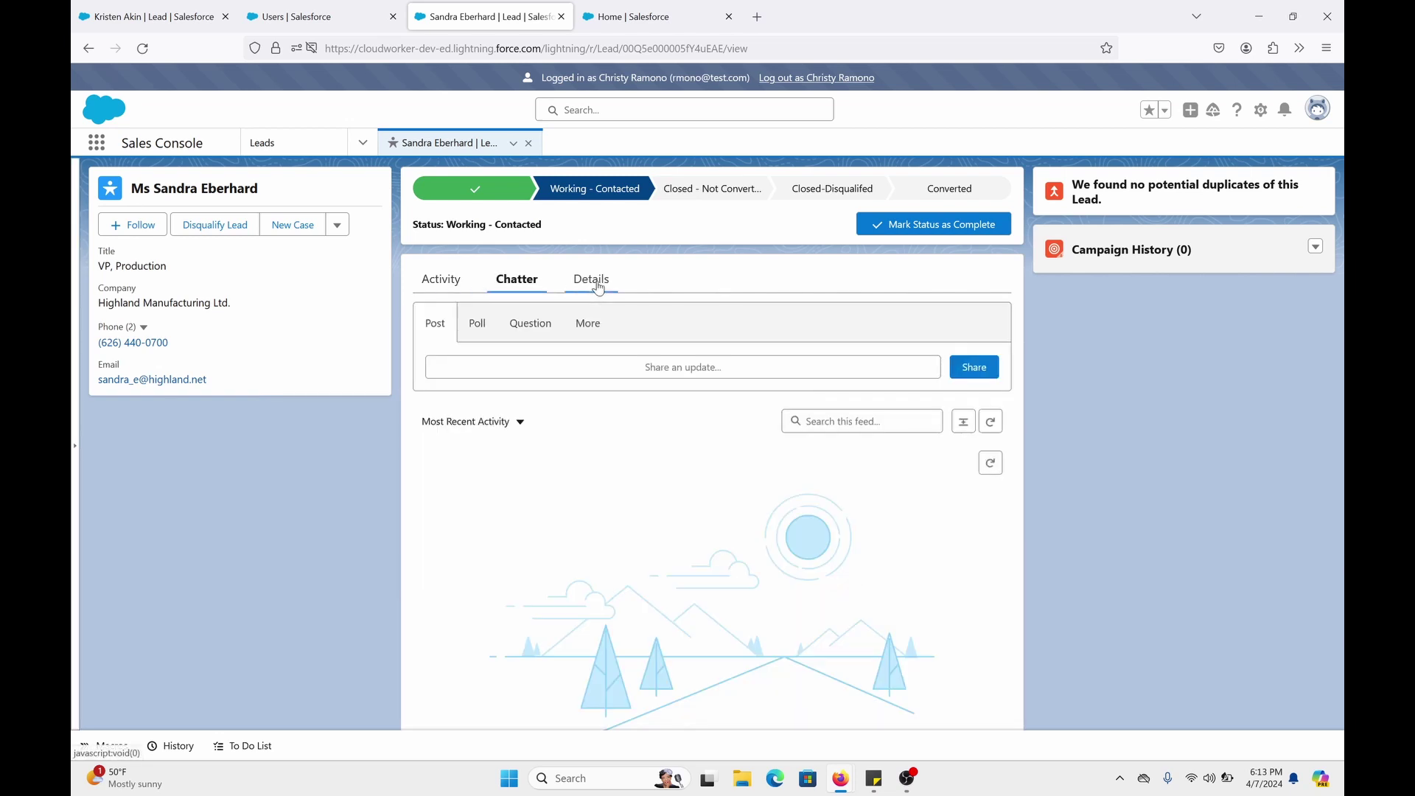
pyautogui.click(596, 283)
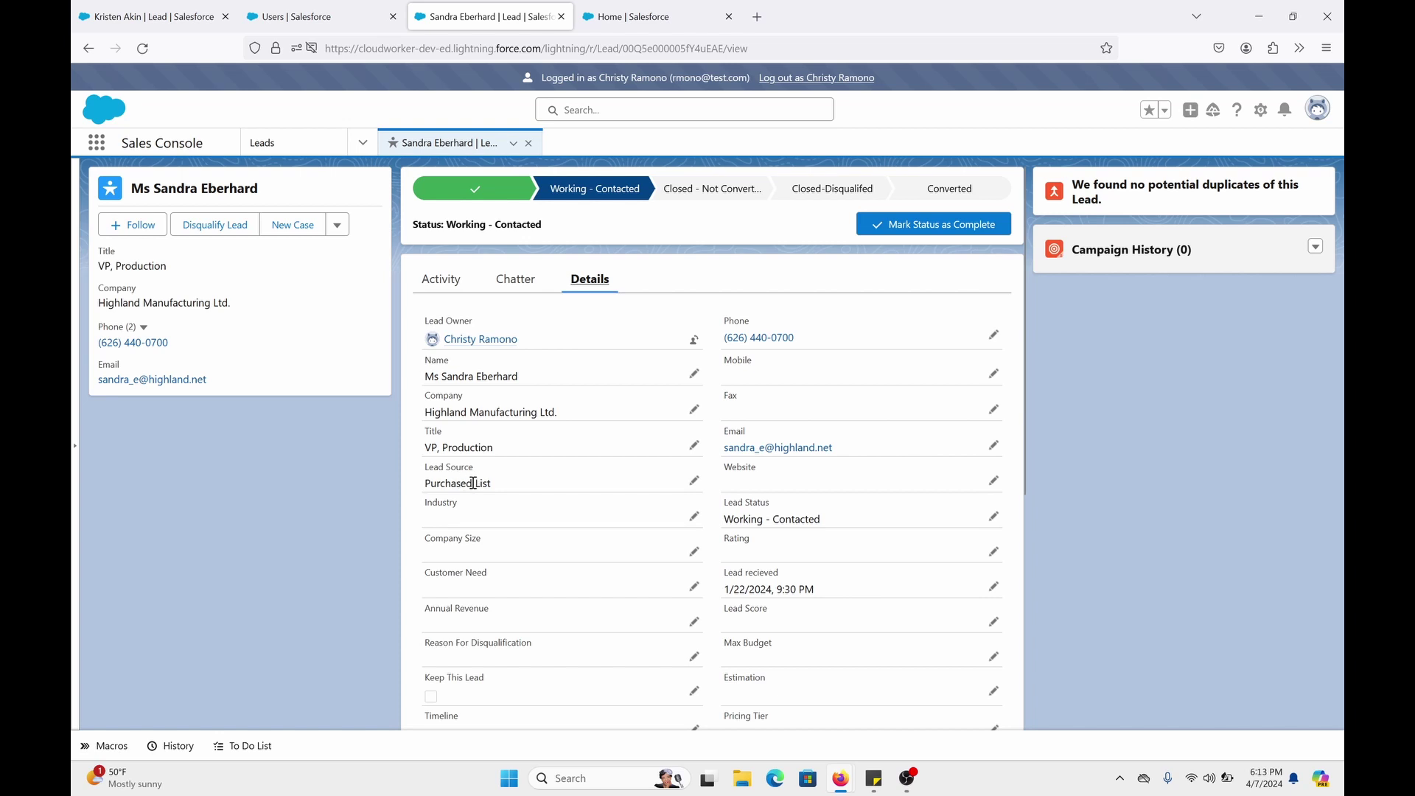
pyautogui.scroll(-5, 688, 567)
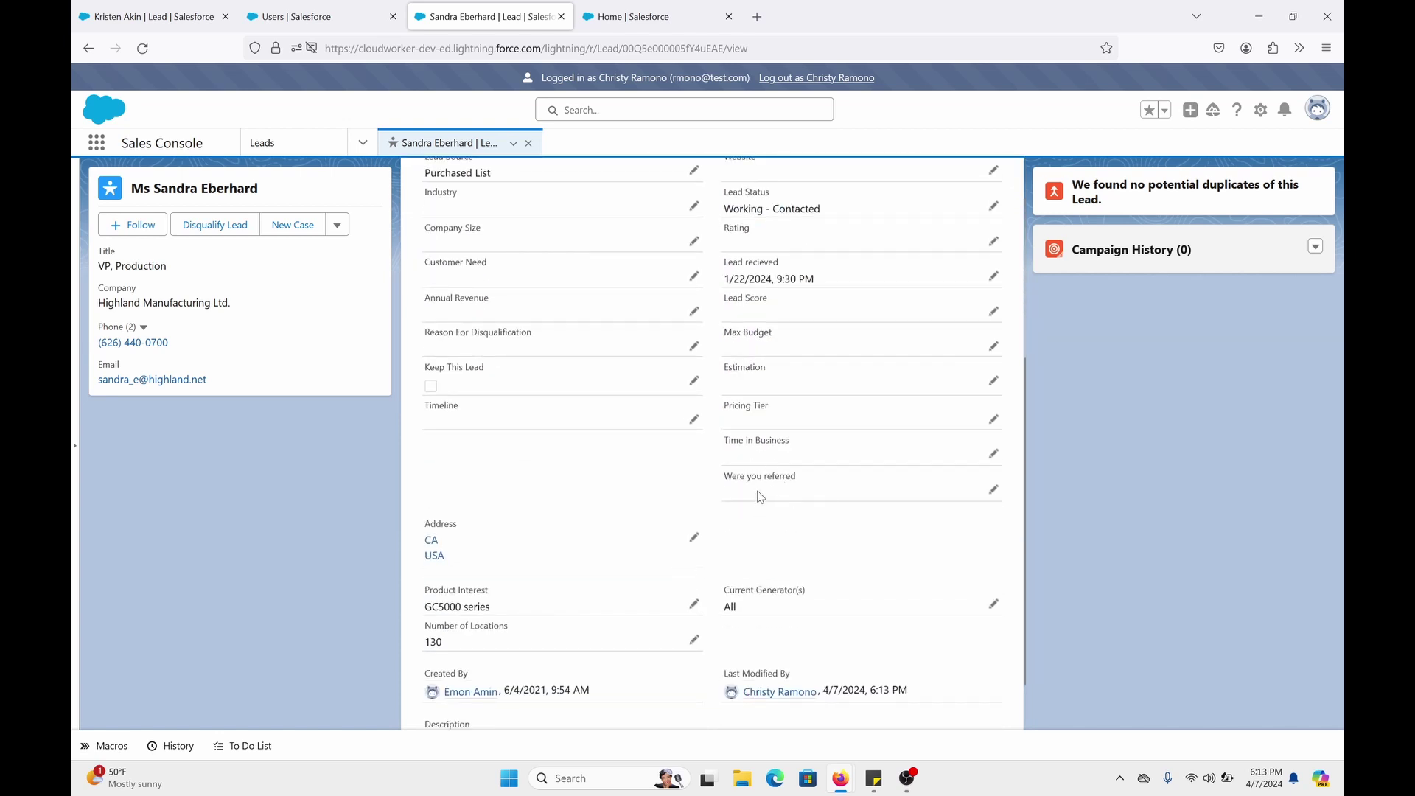
pyautogui.scroll(4, 793, 572)
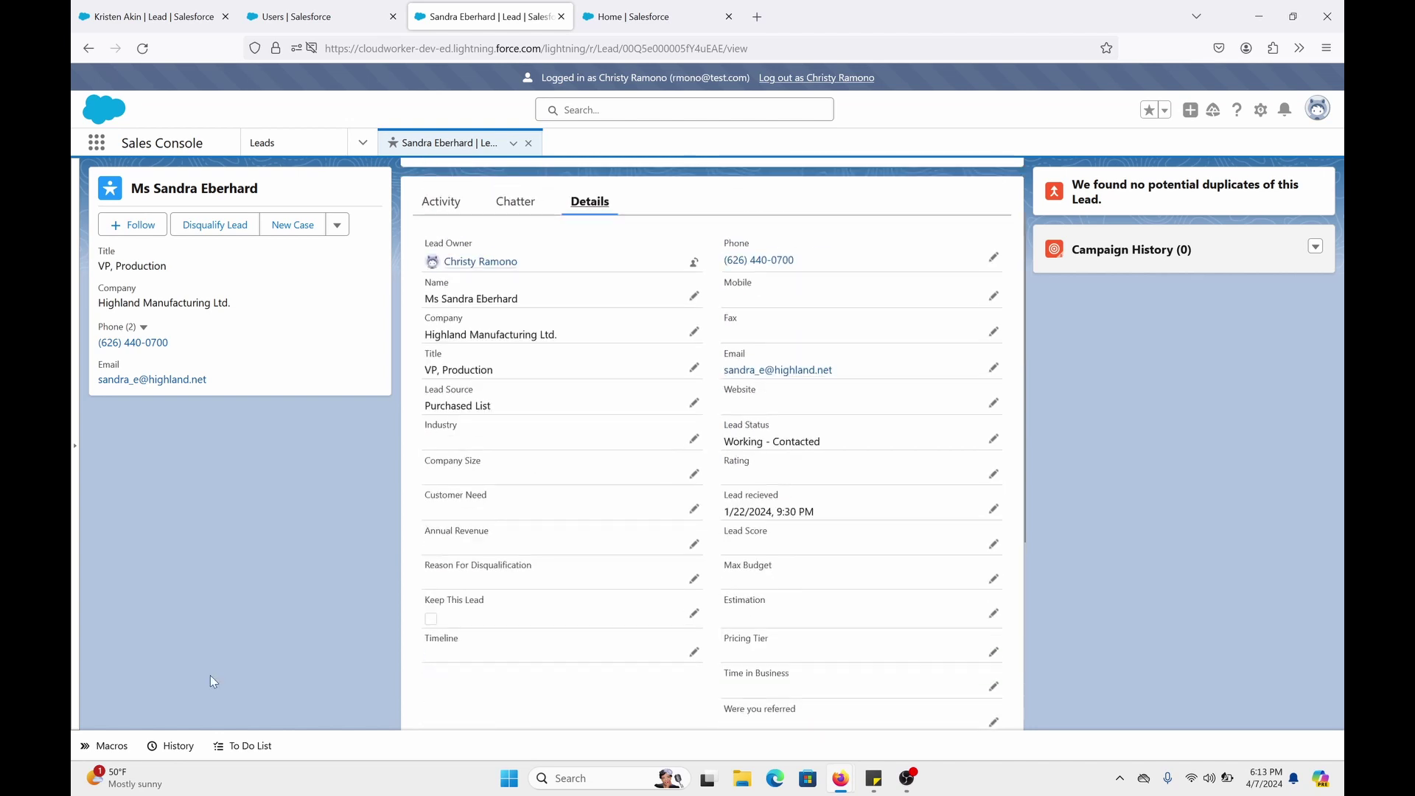
pyautogui.click(107, 746)
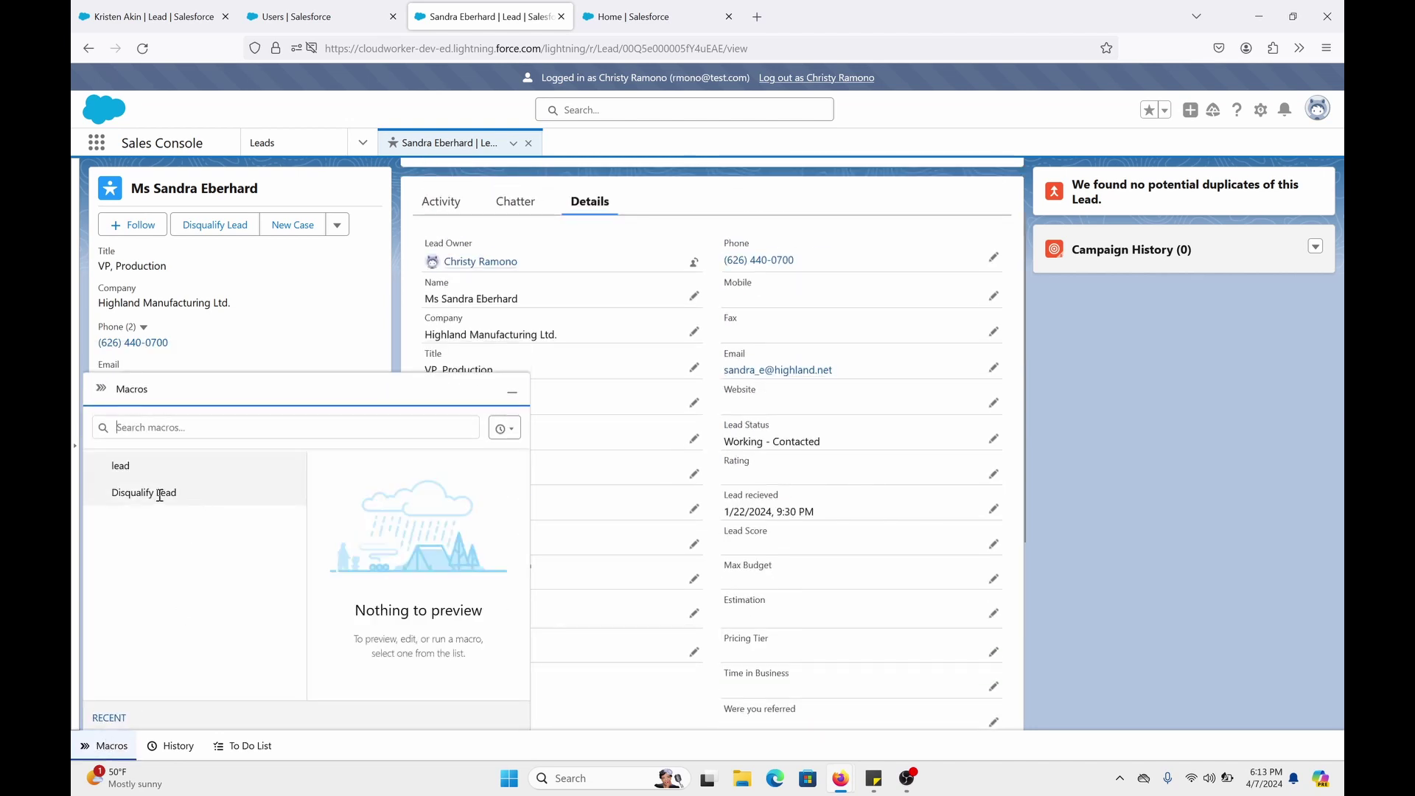
# Run Disqualify Lead on Highland Manufacturing; conditions aren't met, so fields stay unchanged
pyautogui.click(160, 495)
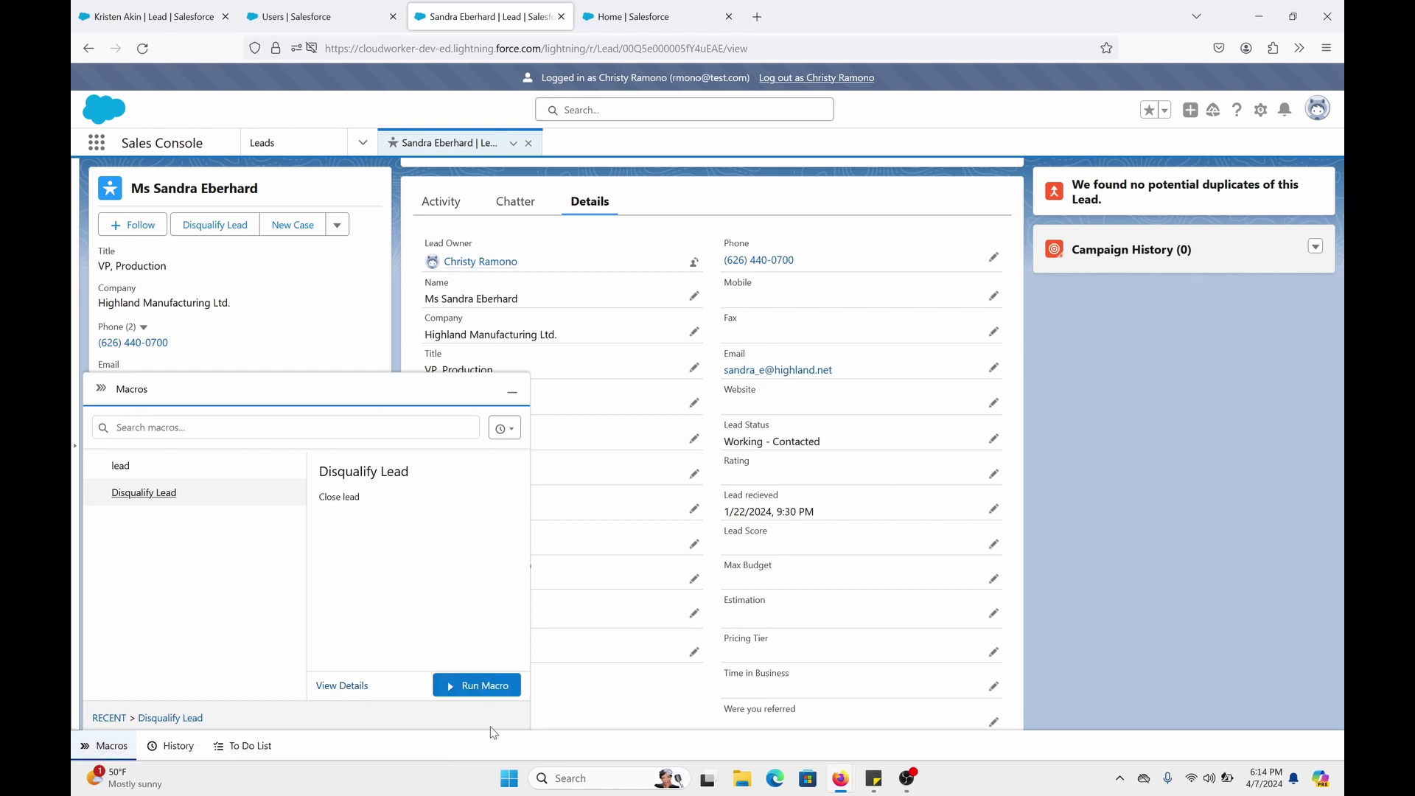
pyautogui.click(464, 687)
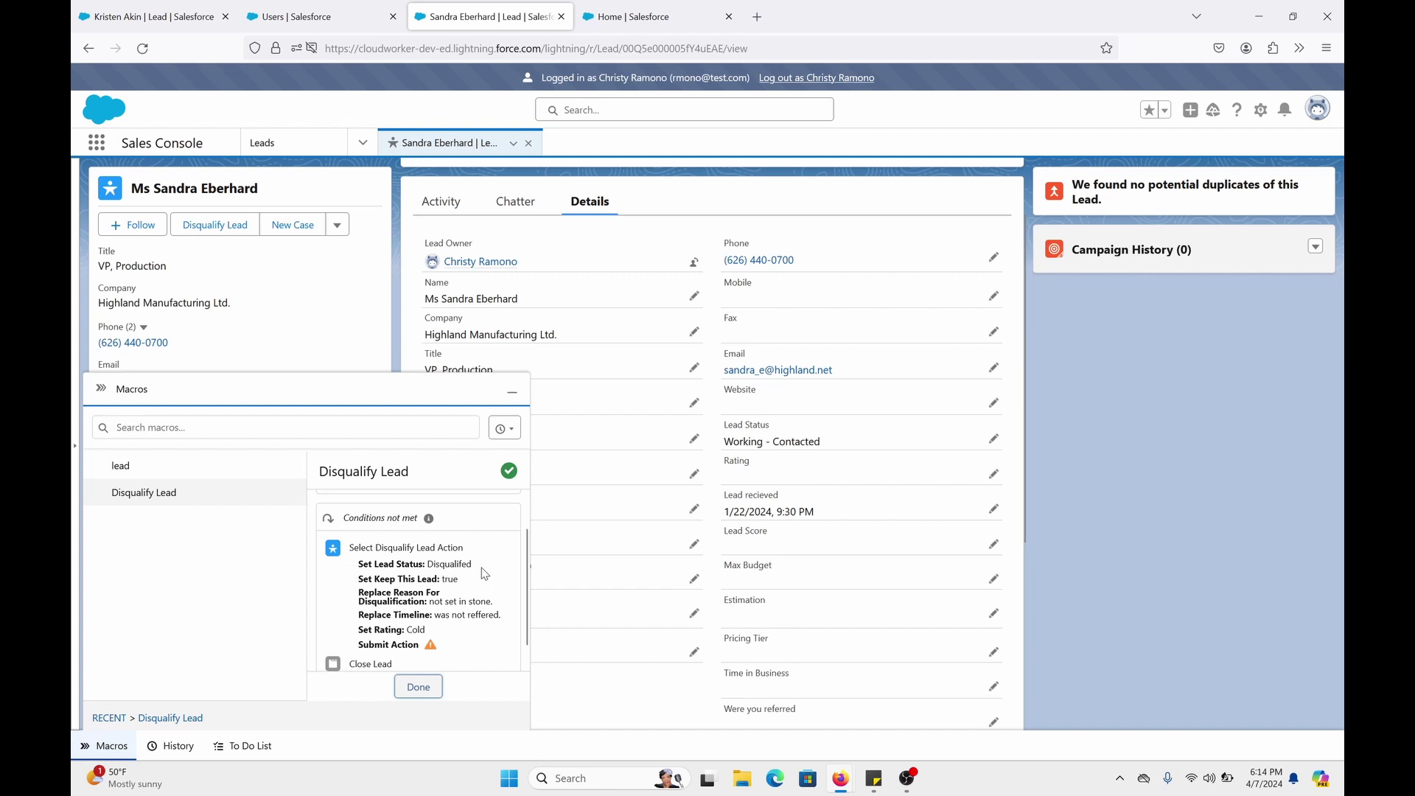
pyautogui.scroll(1, 442, 572)
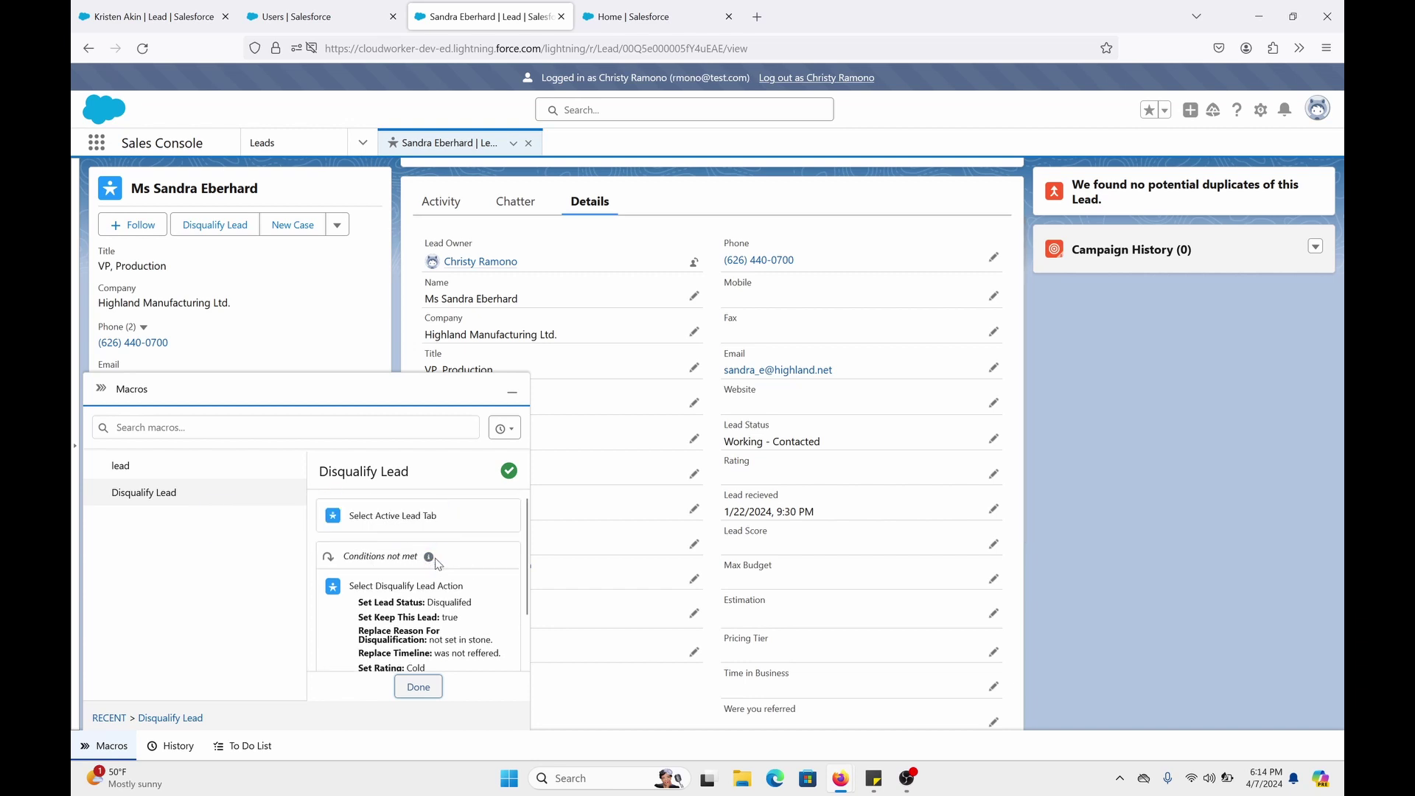
# Collapse the Macros panel and set the Highland lead's Lead Source to Web
pyautogui.click(512, 395)
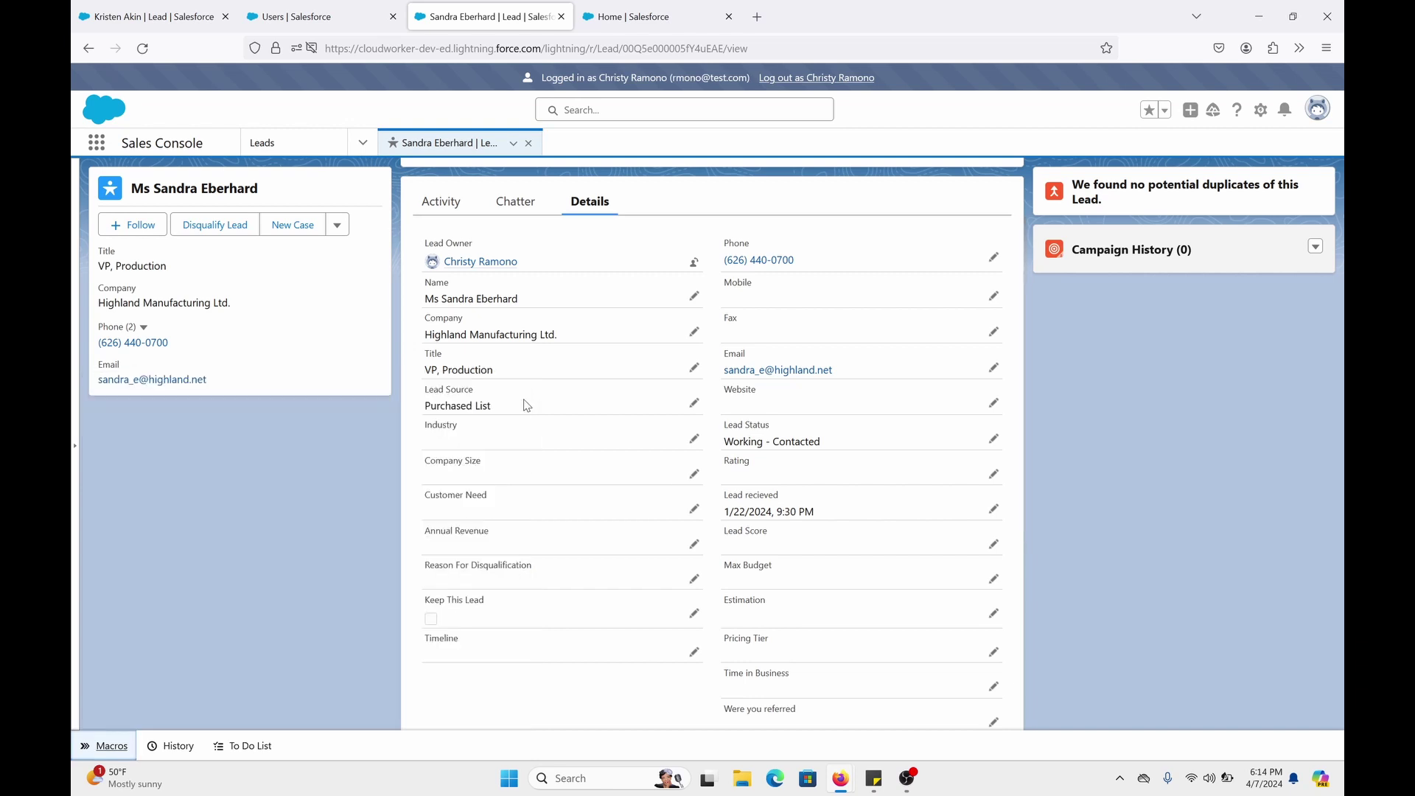
pyautogui.click(692, 368)
pyautogui.click(682, 426)
pyautogui.click(554, 488)
# Set Were you referred to No, save the lead, and check the saved fields
pyautogui.scroll(-3, 793, 585)
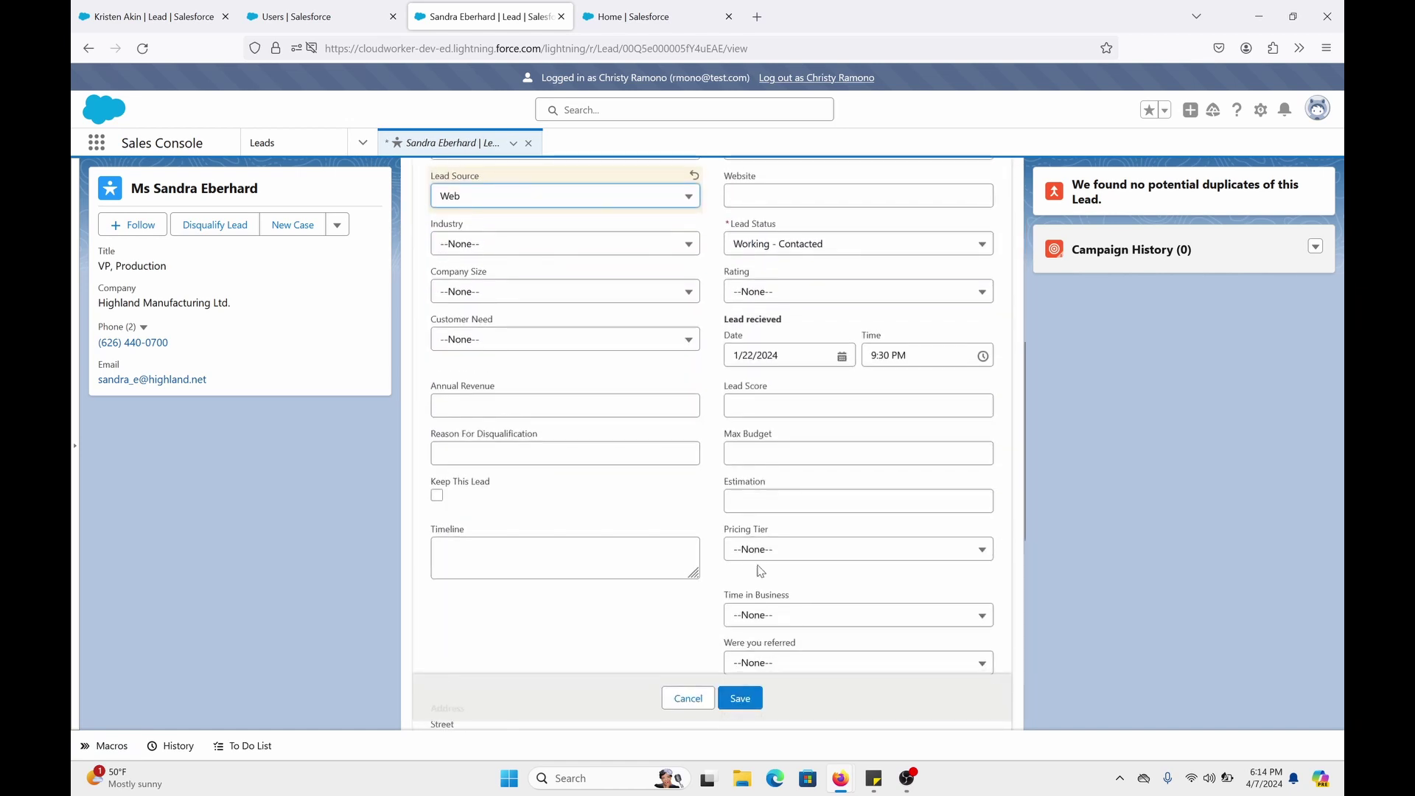
pyautogui.scroll(-2, 773, 571)
pyautogui.click(813, 518)
pyautogui.click(806, 587)
pyautogui.scroll(3, 568, 523)
pyautogui.click(729, 698)
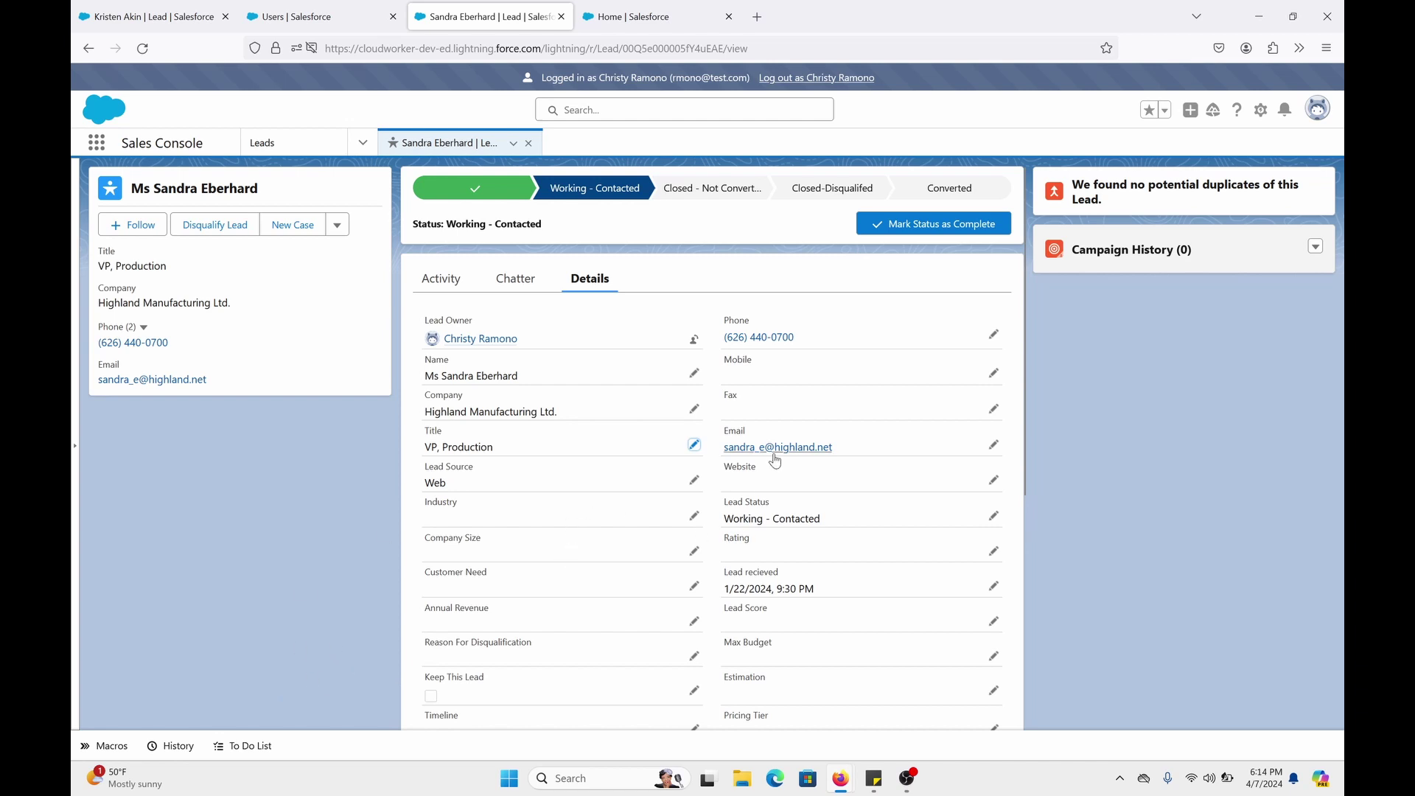
pyautogui.scroll(-3, 692, 549)
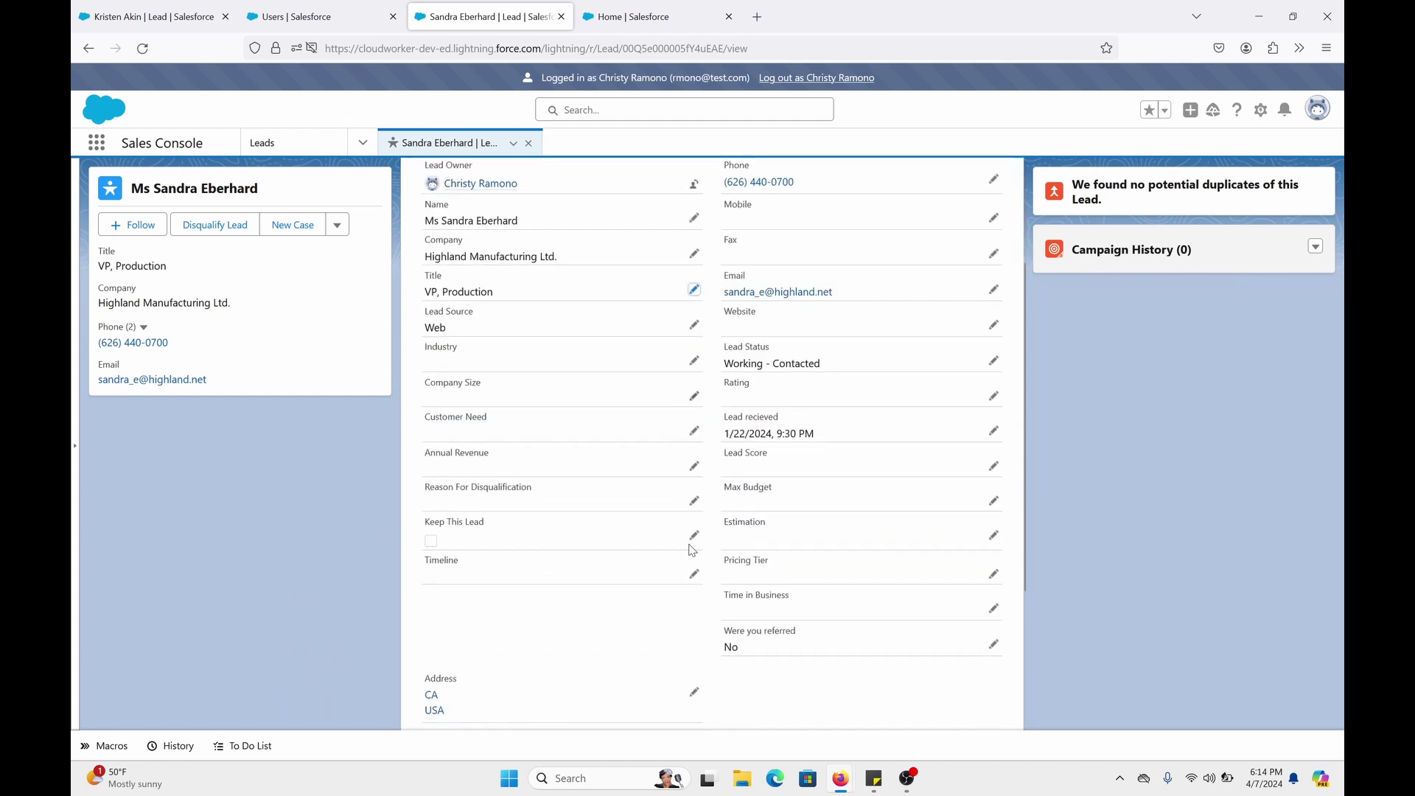
pyautogui.scroll(3, 891, 297)
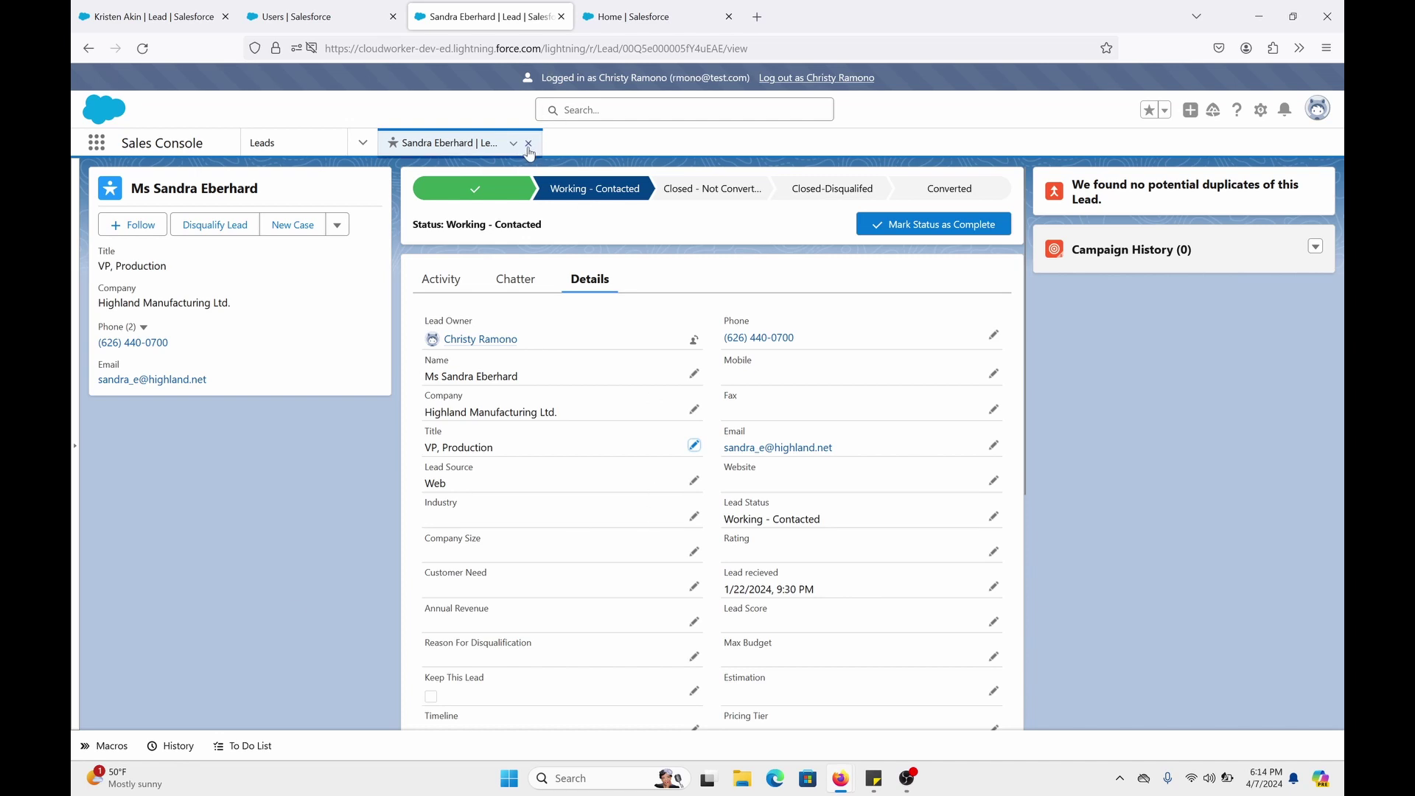
# Rerun Disqualify Lead with conditions met, finish with Done, and collapse the Macros panel
pyautogui.click(107, 745)
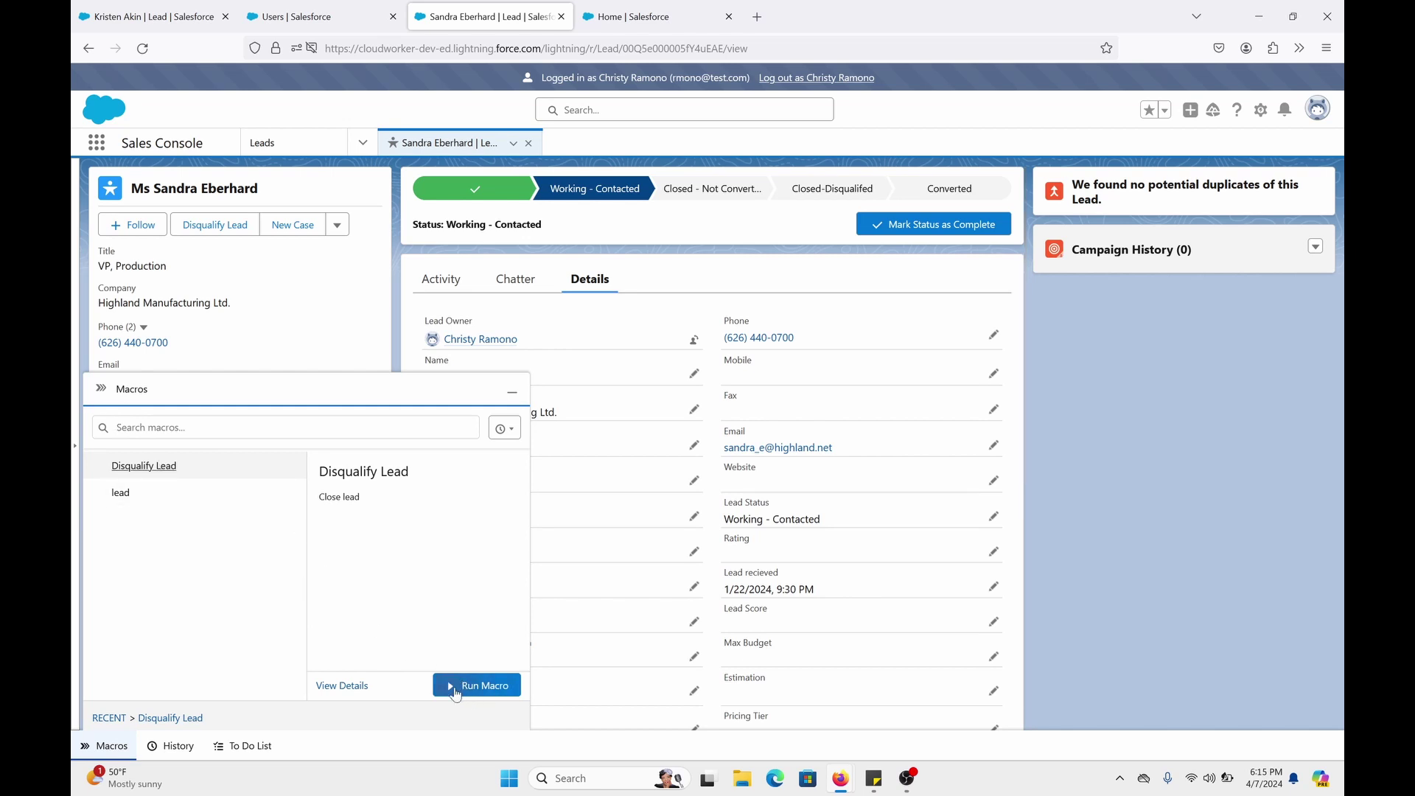
pyautogui.click(455, 687)
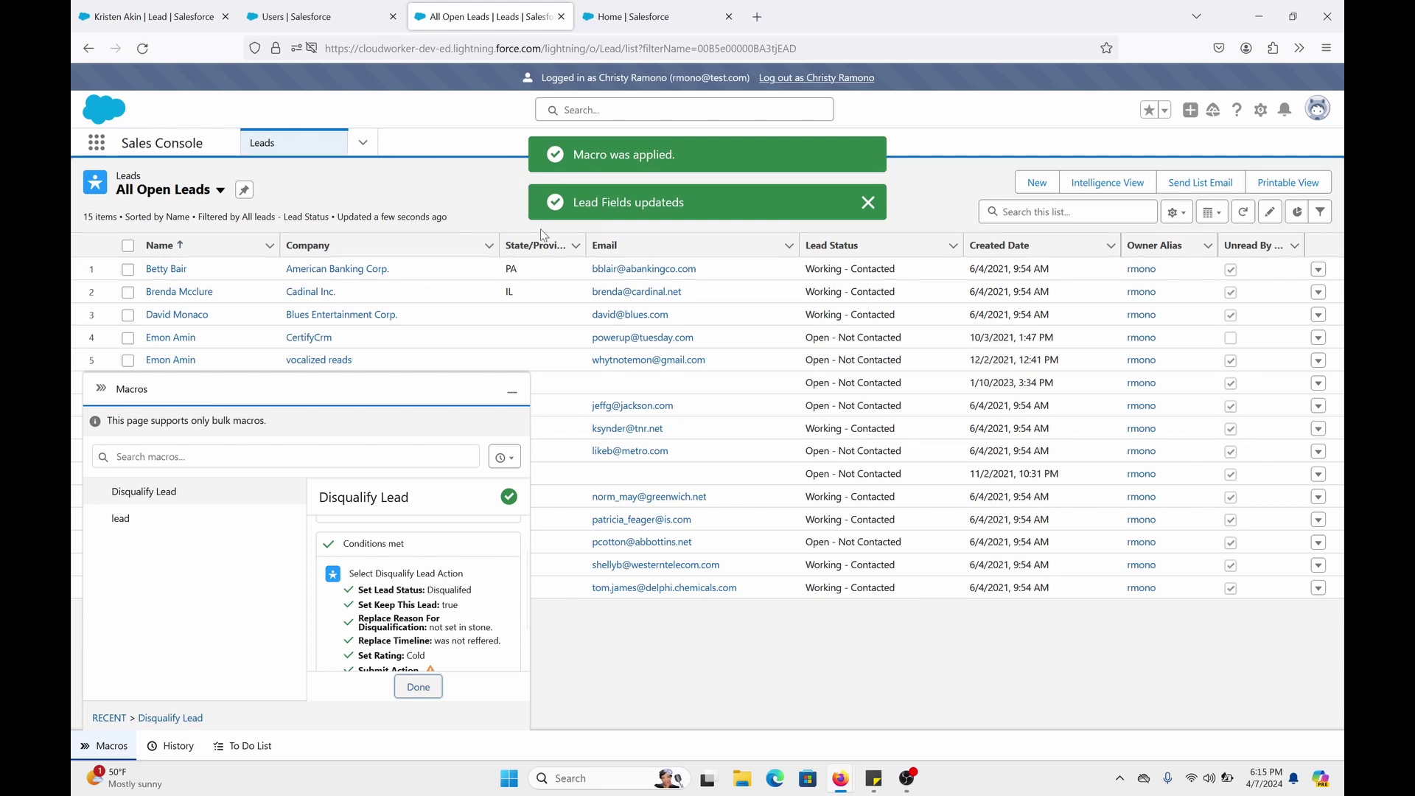
pyautogui.scroll(-2, 442, 582)
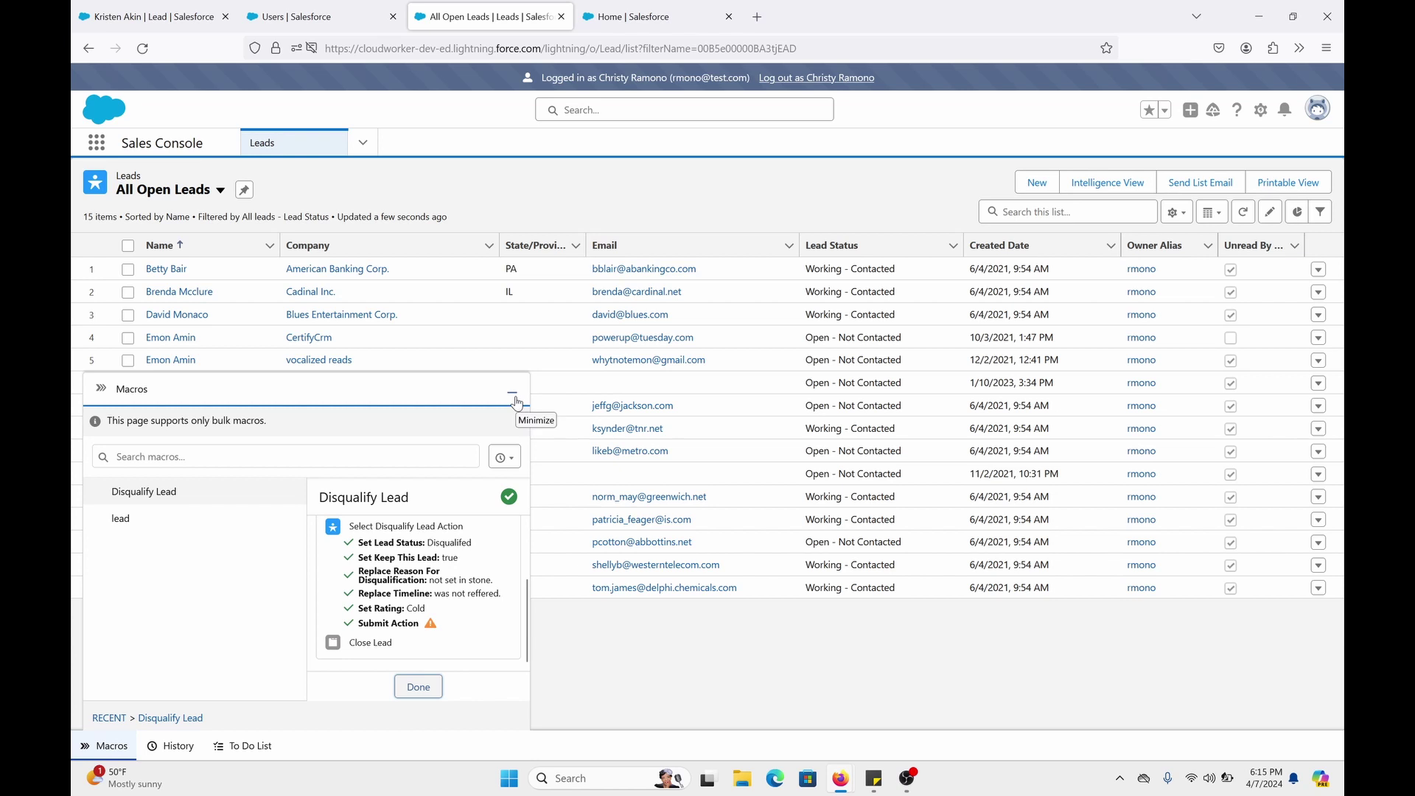
pyautogui.click(398, 687)
pyautogui.click(516, 398)
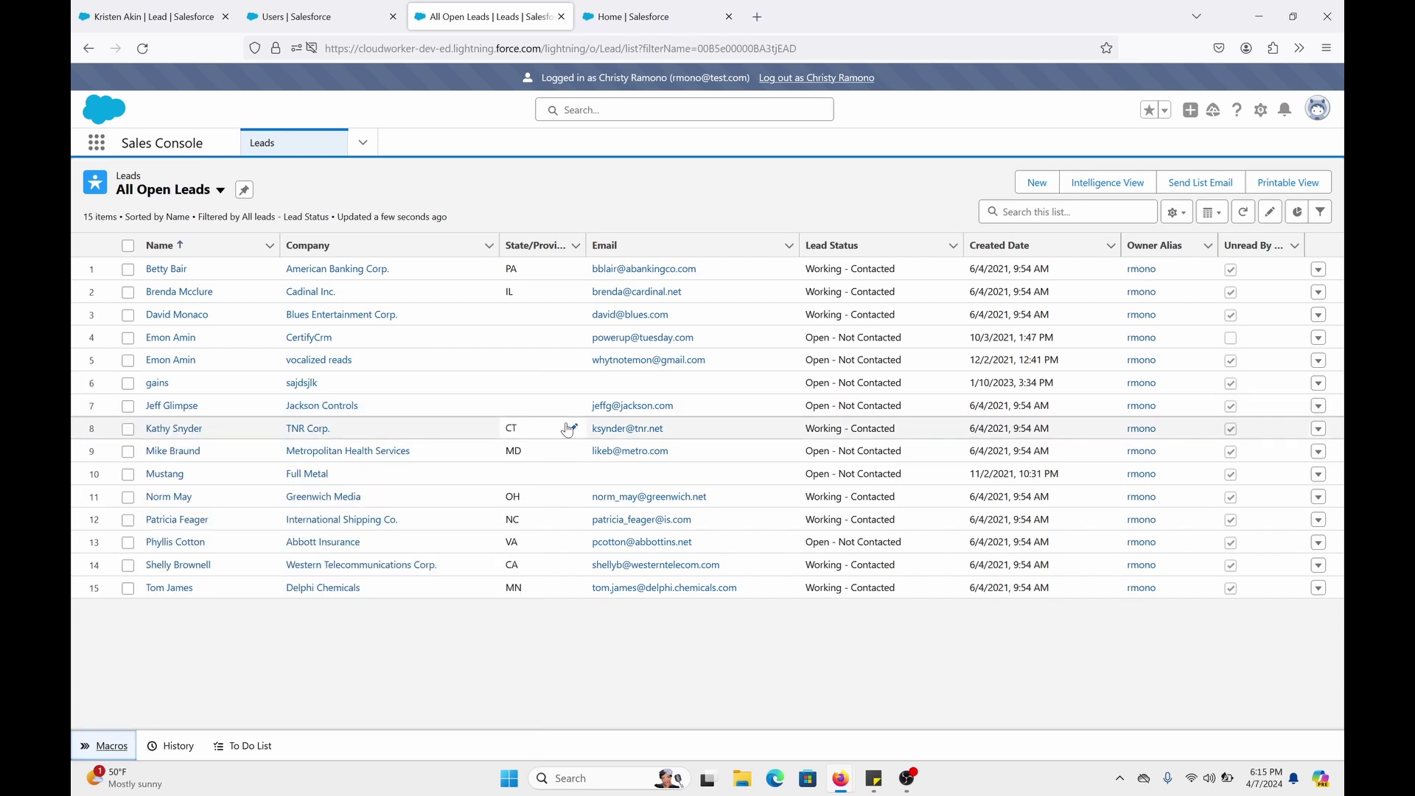